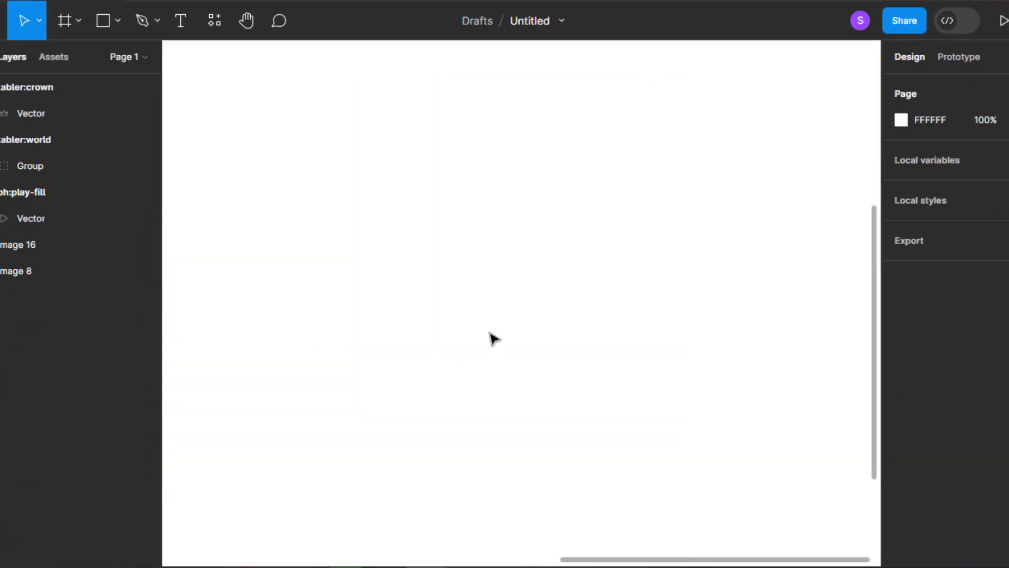
- Create a 1280 × 832 MacBook Air frame on the canvas and add a layout grid to it
click(63, 20)
click(925, 194)
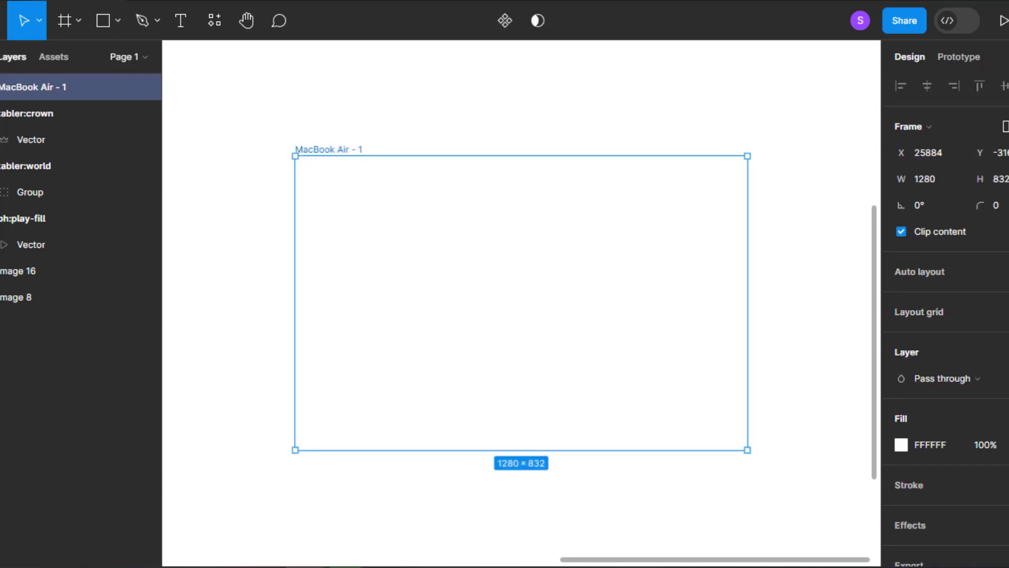
click(1002, 312)
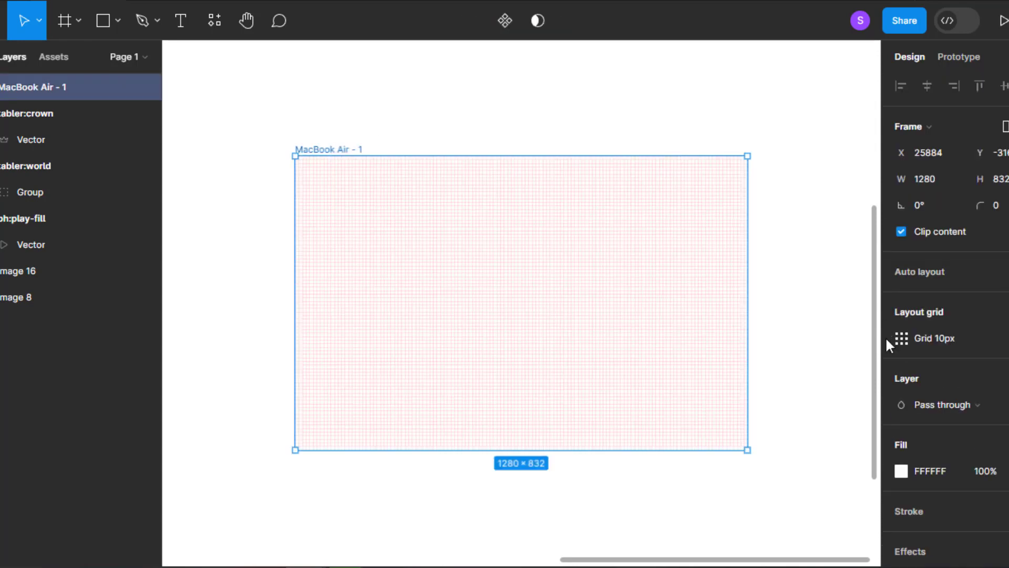
- Change the frame's layout grid to columns with a count of 12
click(900, 338)
click(722, 341)
click(724, 362)
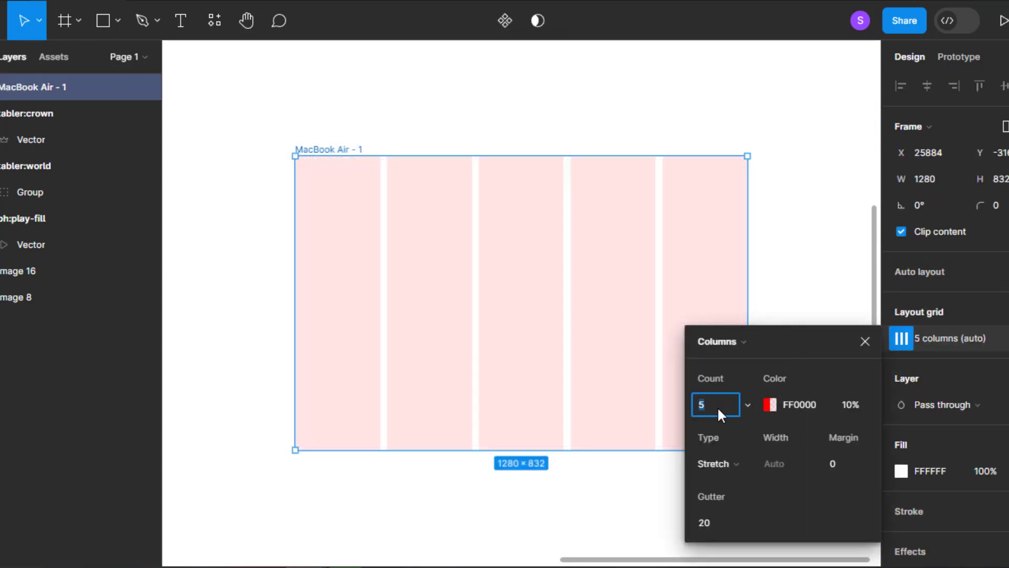
text(12)
key(Return)
- Set the column grid's color opacity to 7% and its margin to 65
click(850, 397)
text(7)
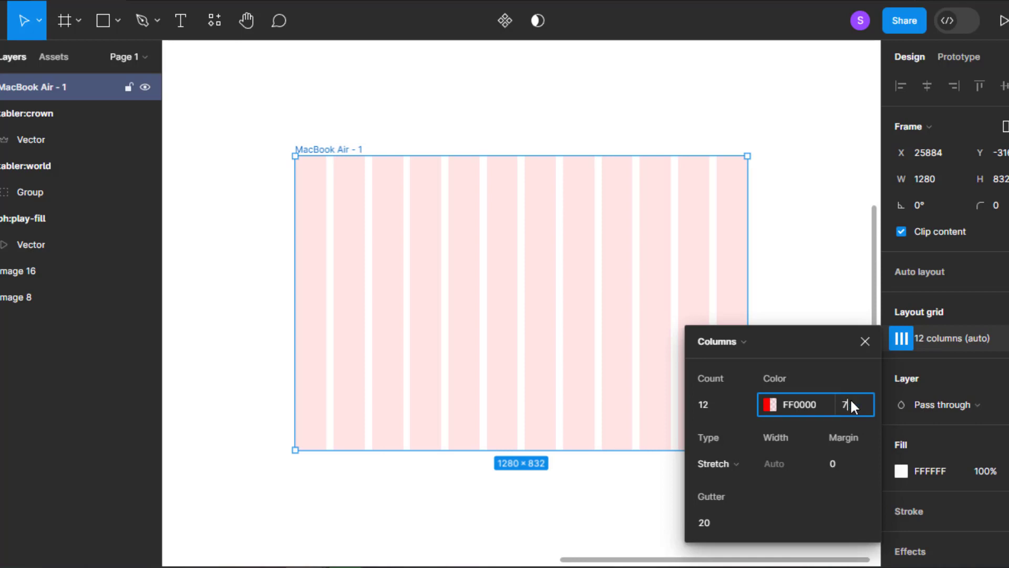
key(Return)
click(852, 463)
text(65)
key(Return)
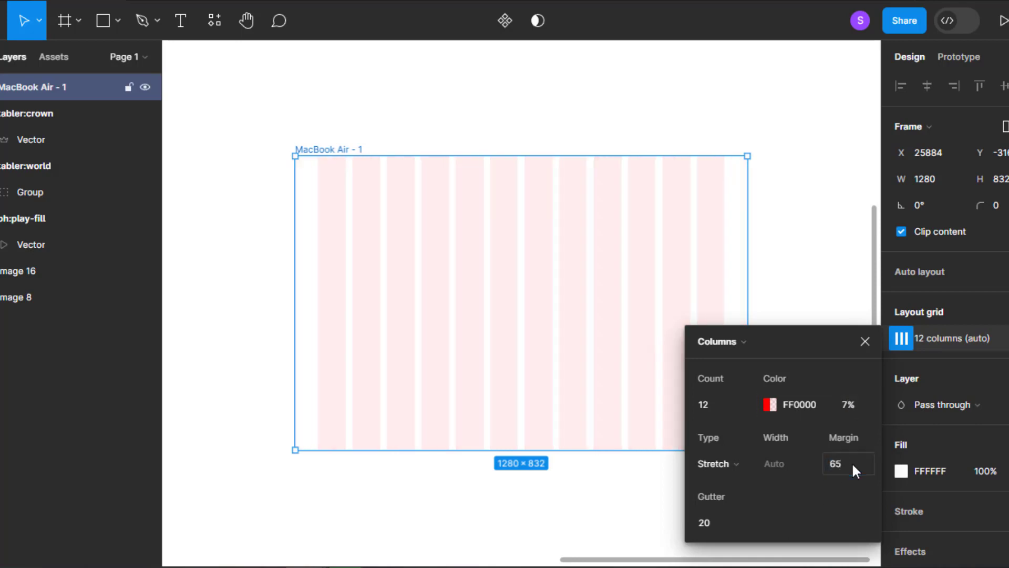
click(814, 256)
- Add a text layer reading DIGITIZE in the upper part of the frame, near the first columns
scroll(476, 253, up, 2)
scroll(478, 260, down, 4)
drag(478, 260, 504, 266)
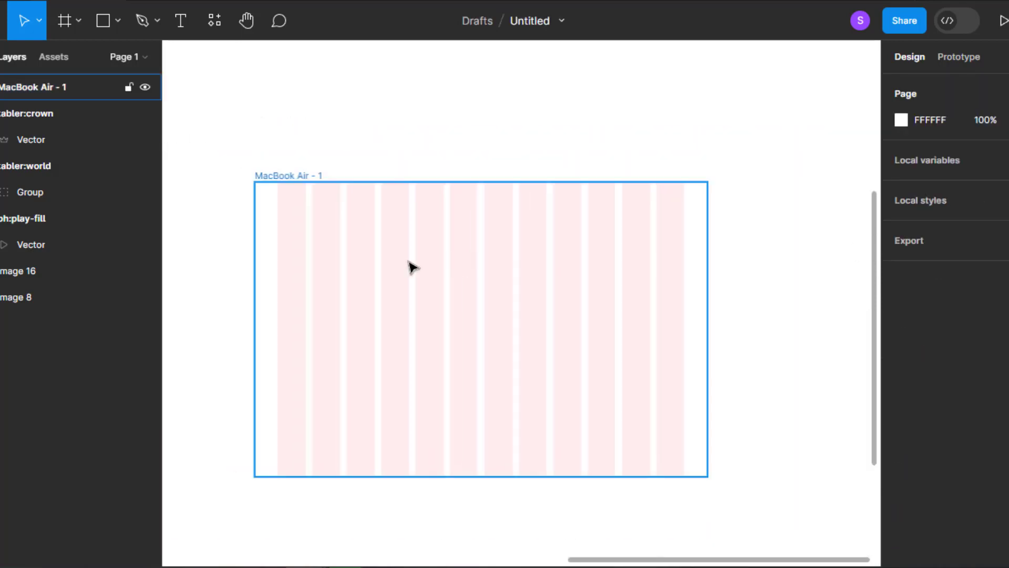
scroll(410, 267, up, 1)
drag(410, 265, 414, 298)
scroll(425, 292, up, 2)
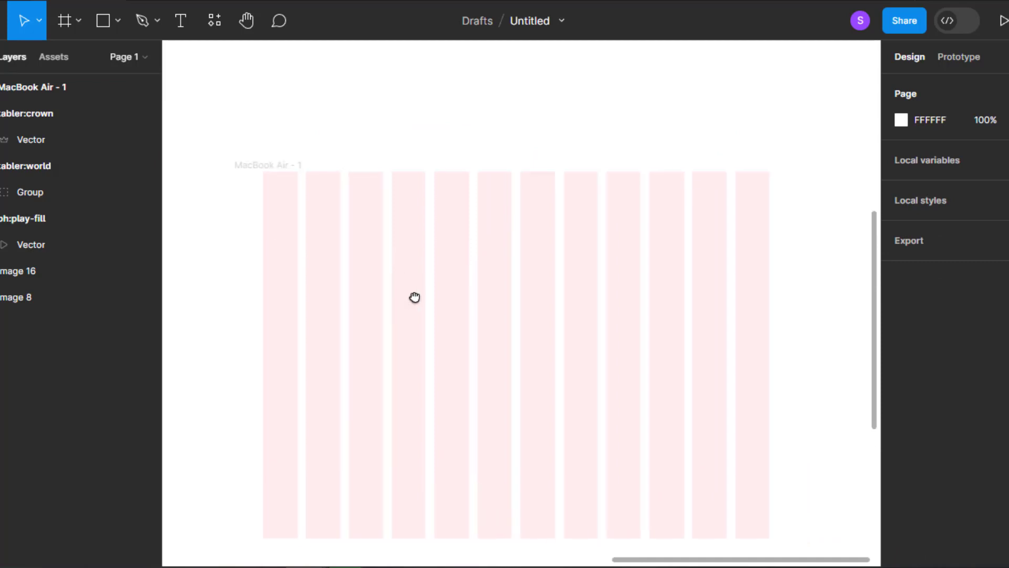
click(261, 165)
click(300, 272)
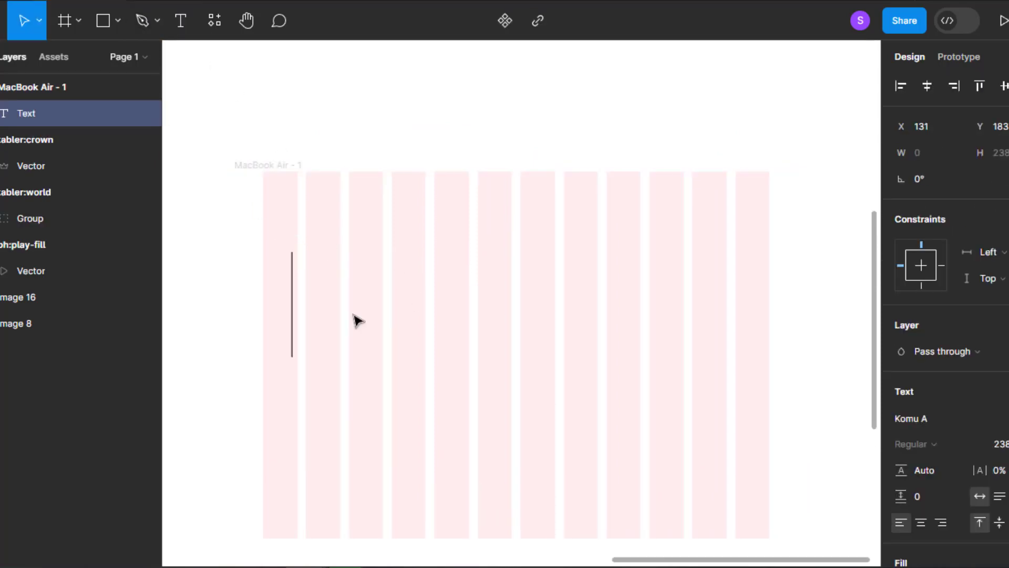
text(DIGITIZE)
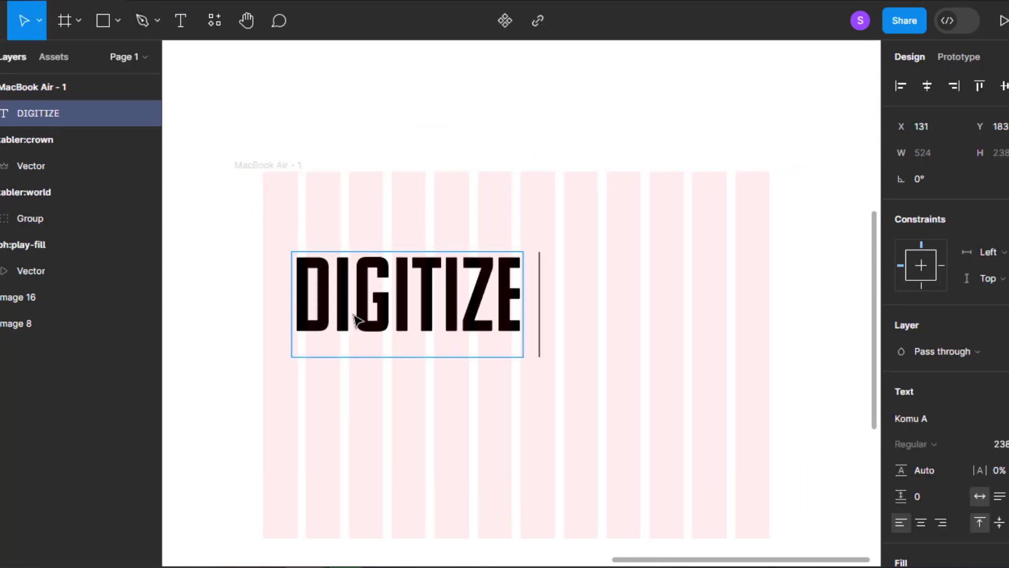
- Move the DIGITIZE text so it lines up with the start of the first grid column
drag(403, 273, 361, 285)
scroll(263, 277, up, 5)
drag(271, 267, 278, 267)
scroll(284, 266, down, 3)
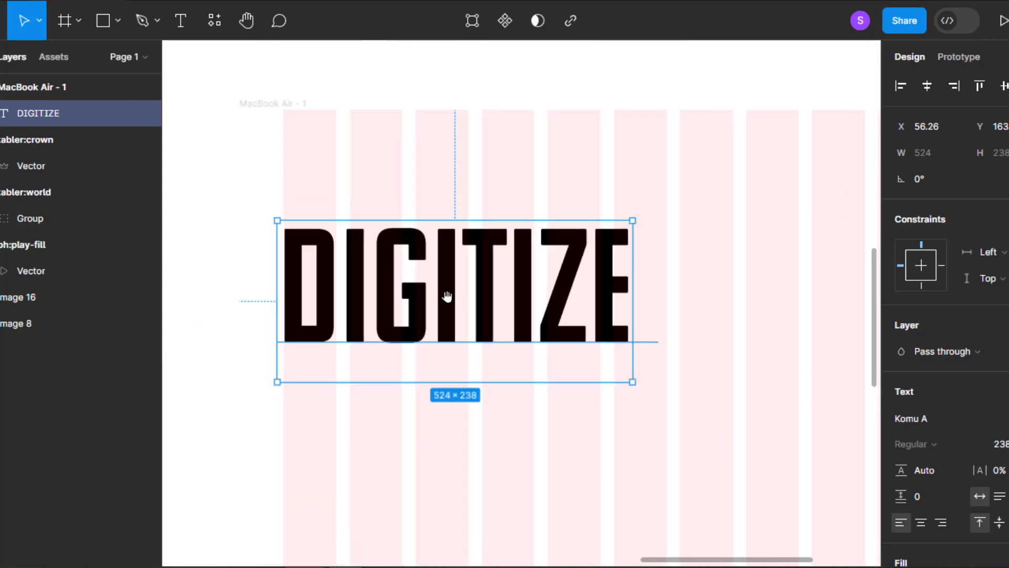
drag(447, 298, 372, 276)
scroll(469, 330, down, 3)
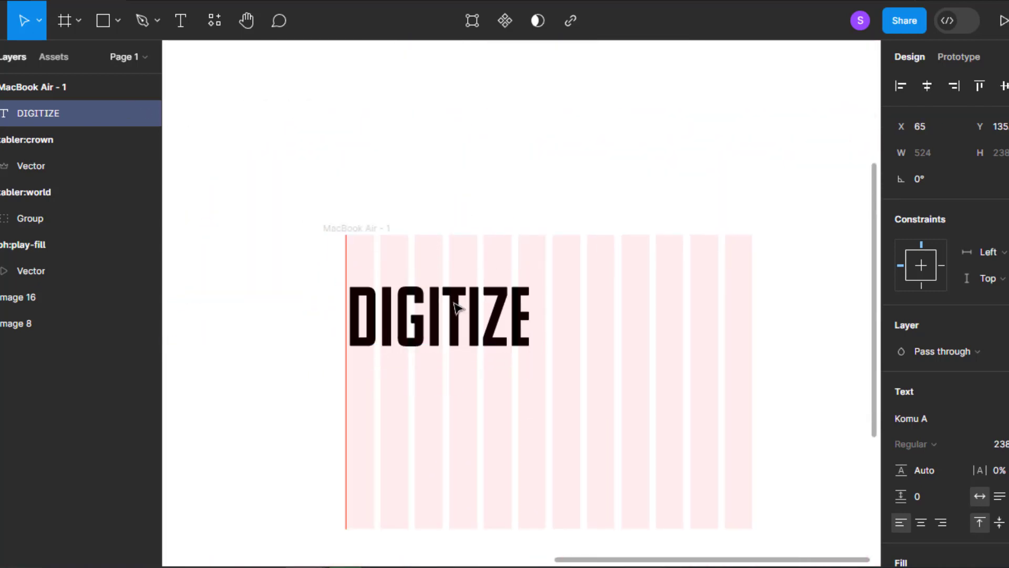
- Duplicate the DIGITIZE text directly below itself and change the copy's wording to IDEAS
drag(459, 305, 465, 370)
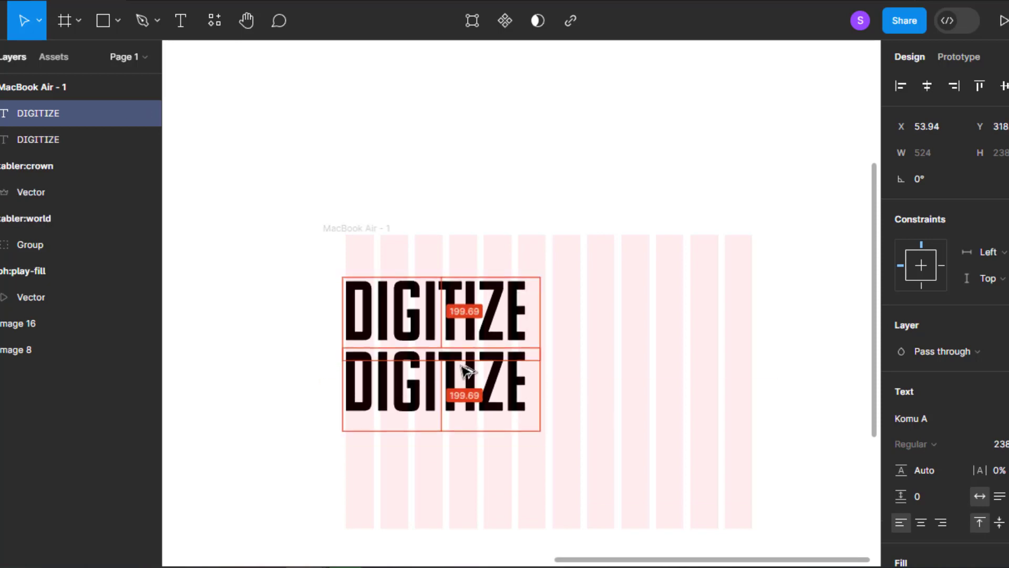
double_click(465, 371)
text(IDEAS)
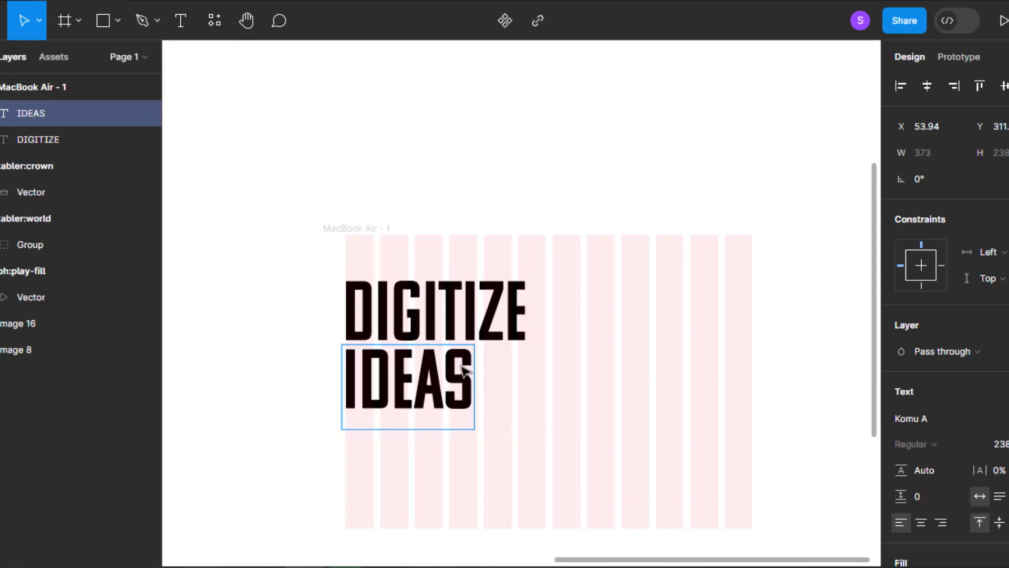
scroll(505, 389, up, 1)
click(489, 420)
- Try shifting the DIGITIZE and IDEAS lines together slightly further into the first grid column
scroll(489, 420, down, 1)
drag(489, 423, 467, 367)
click(421, 332)
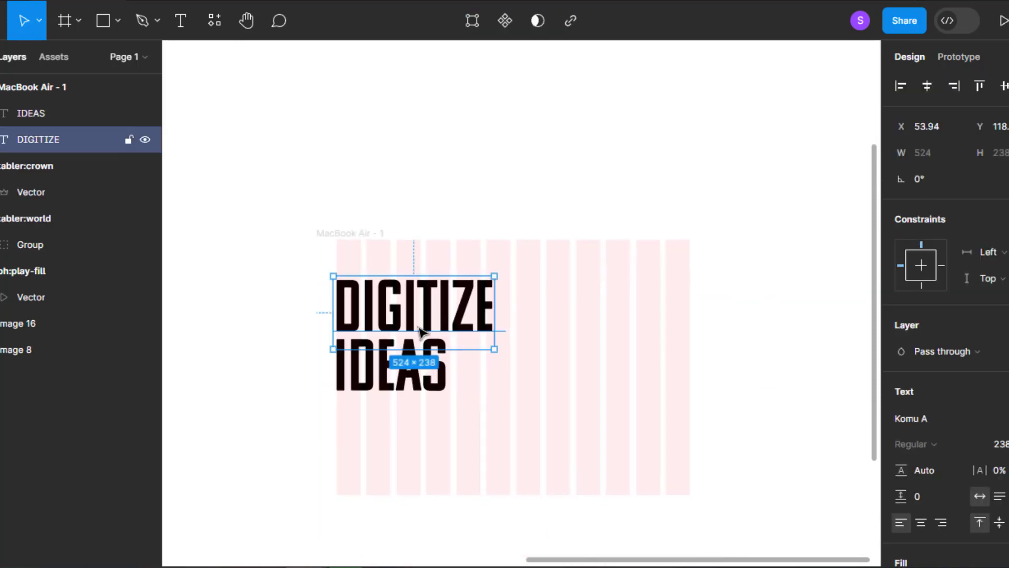
shift+click(407, 377)
scroll(408, 378, up, 2)
scroll(368, 301, down, 1)
mouse_move(368, 301)
mouse_down()
mouse_move(391, 303)
mouse_move(384, 299)
mouse_up()
key(Escape)
scroll(432, 363, down, 1)
scroll(423, 384, up, 3)
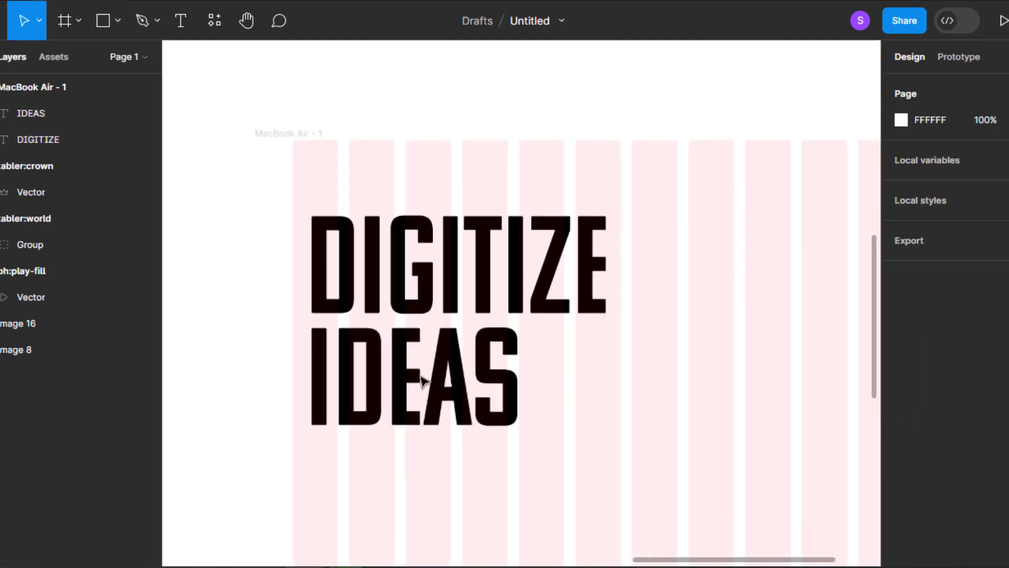
- Move the DIGITIZE and IDEAS lines together so their letters align with the first grid column's left edge
click(378, 305)
shift+click(366, 367)
drag(366, 367, 345, 368)
click(534, 361)
scroll(558, 376, down, 2)
drag(556, 381, 525, 369)
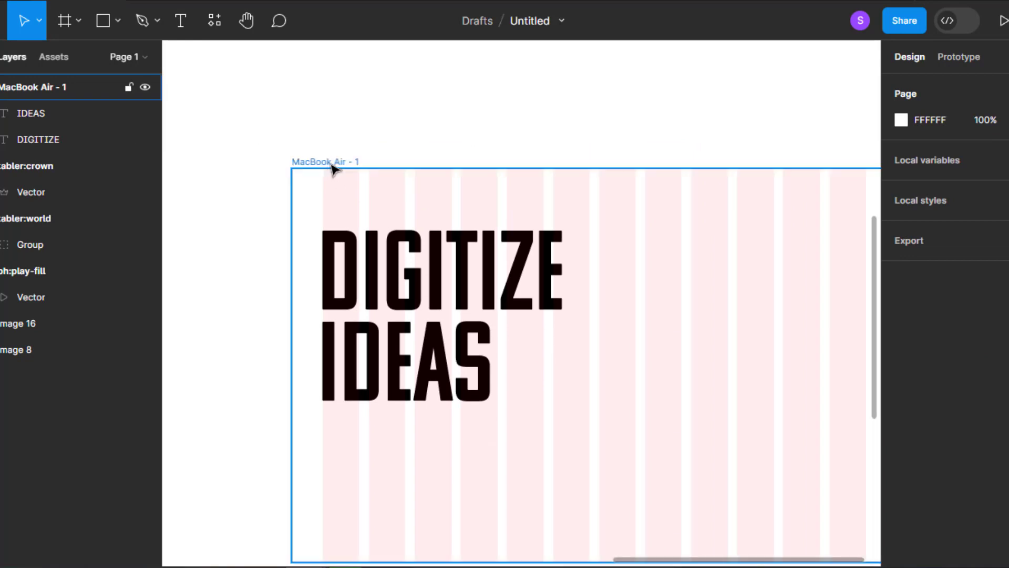
- Extend the MacBook Air frame downward to a height of about 1291
scroll(512, 295, down, 1)
scroll(532, 330, up, 1)
scroll(534, 335, down, 2)
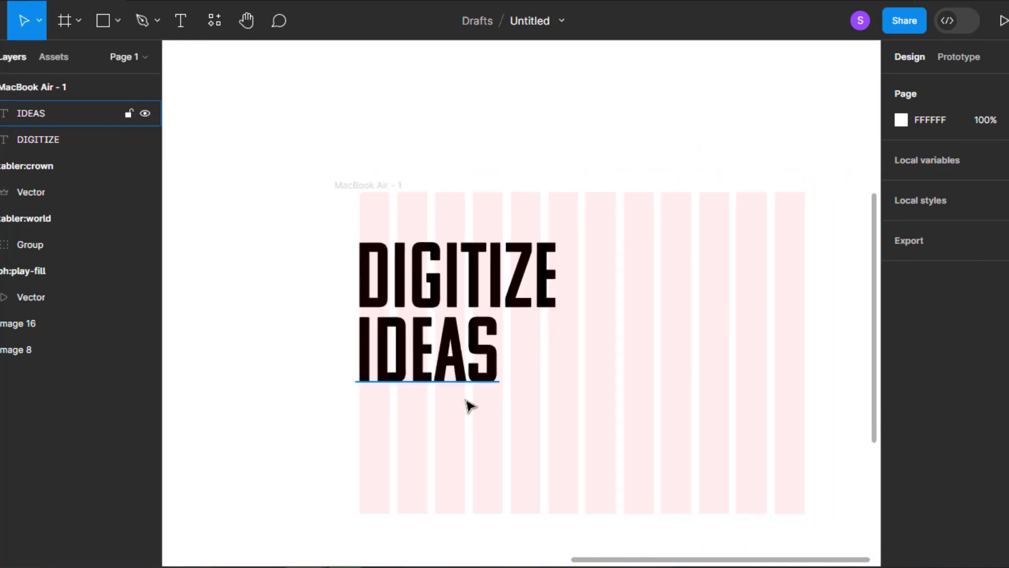
click(412, 196)
scroll(436, 240, down, 1)
drag(560, 440, 575, 491)
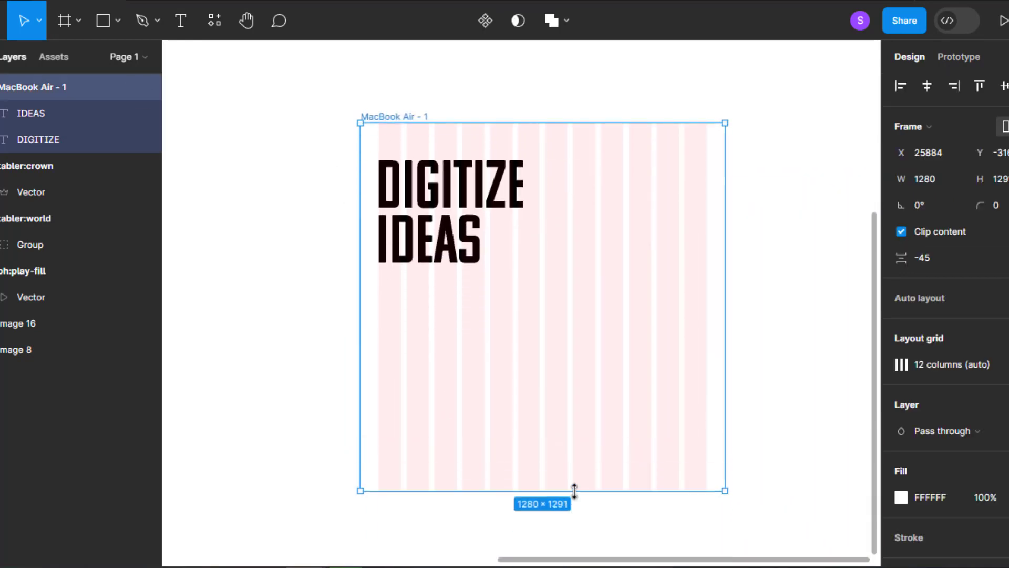
click(475, 311)
- Draw two side-by-side rectangles below IDEAS, each about 293 × 58, with a gap of about 27, starting at the first column
scroll(480, 306, up, 1)
drag(481, 306, 415, 298)
scroll(416, 353, down, 2)
scroll(414, 297, up, 2)
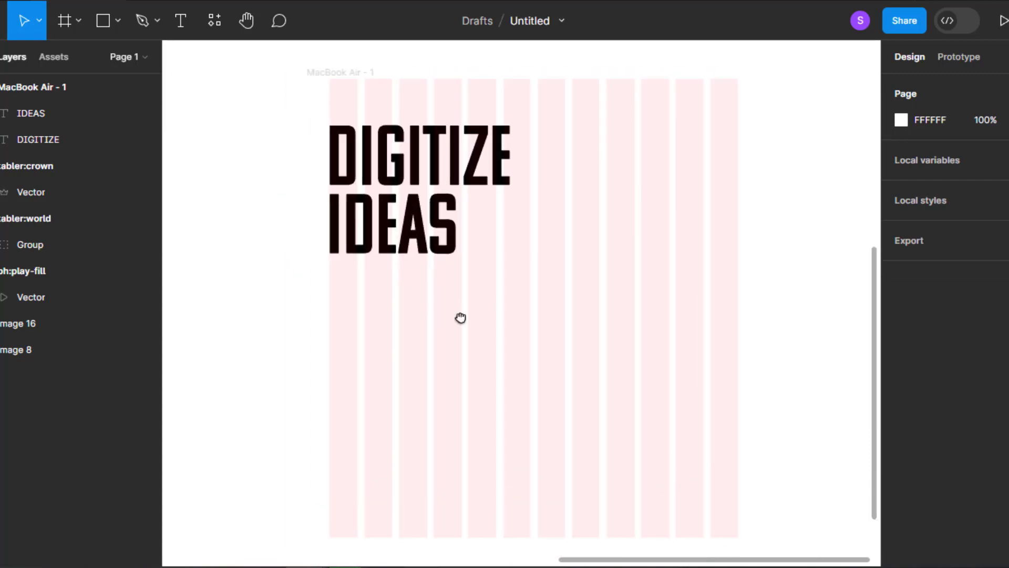
drag(483, 321, 394, 349)
click(105, 22)
scroll(437, 355, up, 1)
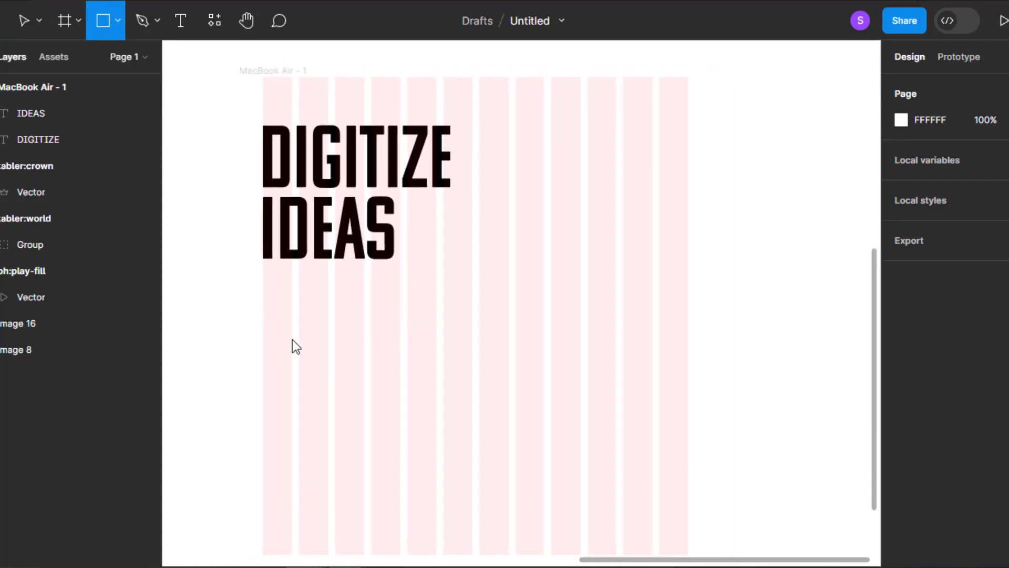
mouse_move(263, 315)
mouse_down()
mouse_move(389, 329)
mouse_move(400, 343)
mouse_move(372, 338)
mouse_move(450, 329)
mouse_move(409, 313)
mouse_up()
- Round the corners of both small rectangles with a radius of 30
click(328, 324)
shift+click(409, 324)
scroll(341, 336, up, 4)
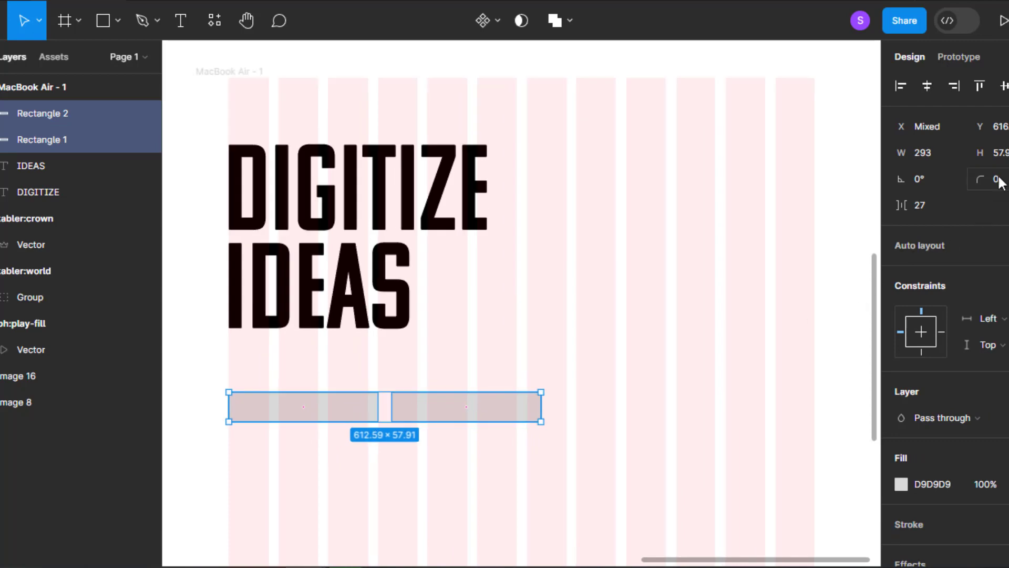
text(30)
key(Return)
click(555, 348)
- Remove the fill from both rounded rectangles and give them a 000000 inside stroke with a weight of 2
scroll(493, 371, down, 4)
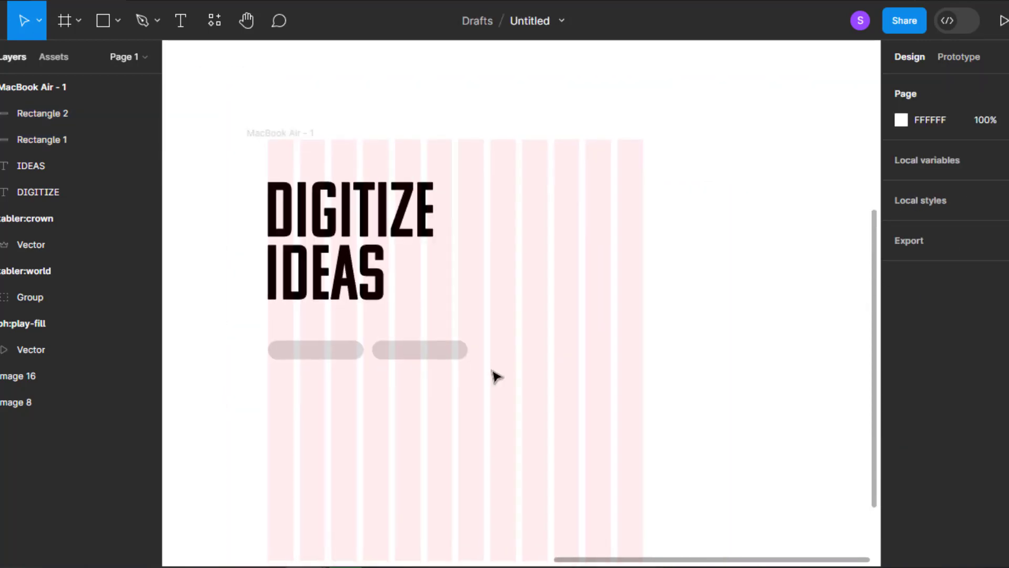
click(344, 361)
shift+click(420, 350)
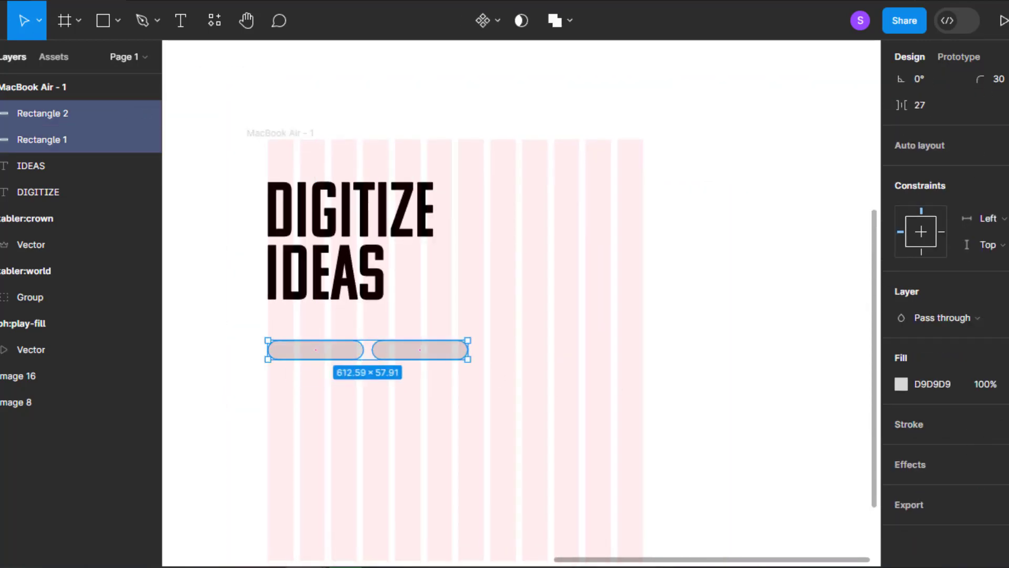
click(1008, 384)
click(1008, 398)
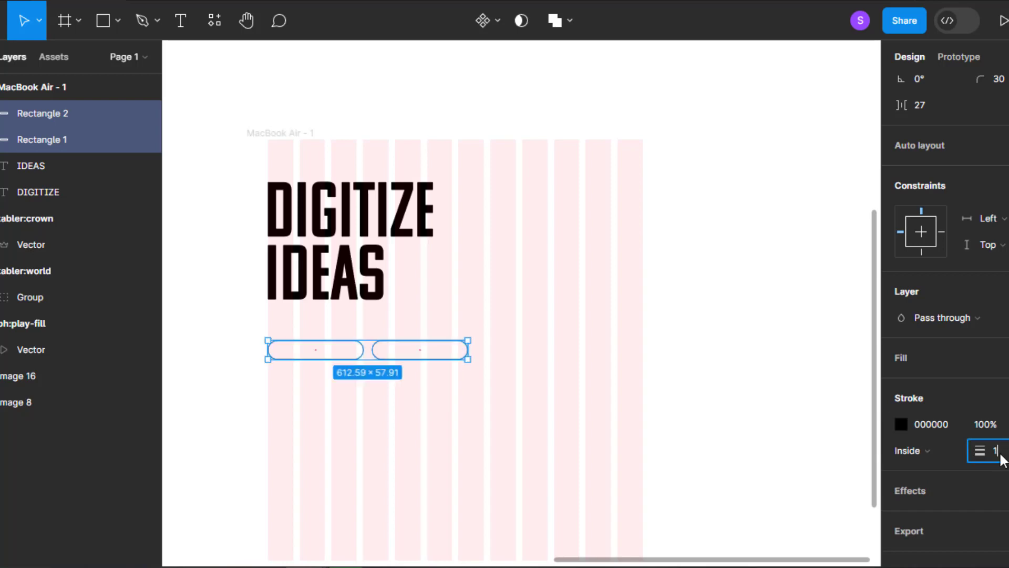
key(Return)
click(593, 342)
- Set the stroke opacity of both rounded rectangles to 60%
scroll(589, 339, up, 3)
scroll(463, 321, left, 2)
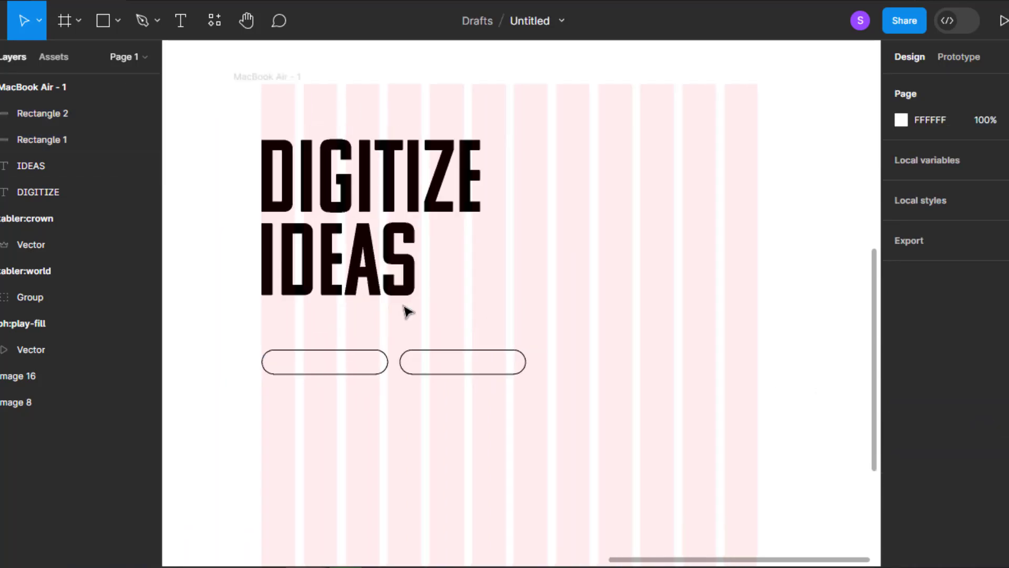
click(368, 358)
shift+click(492, 367)
scroll(981, 368, down, 2)
click(991, 402)
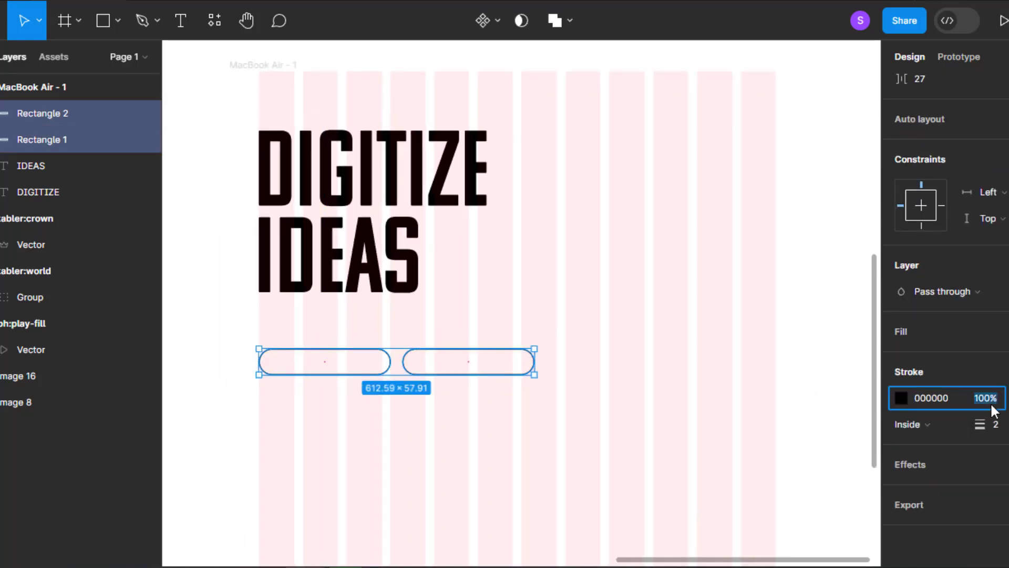
text(50)
key(Return)
click(992, 404)
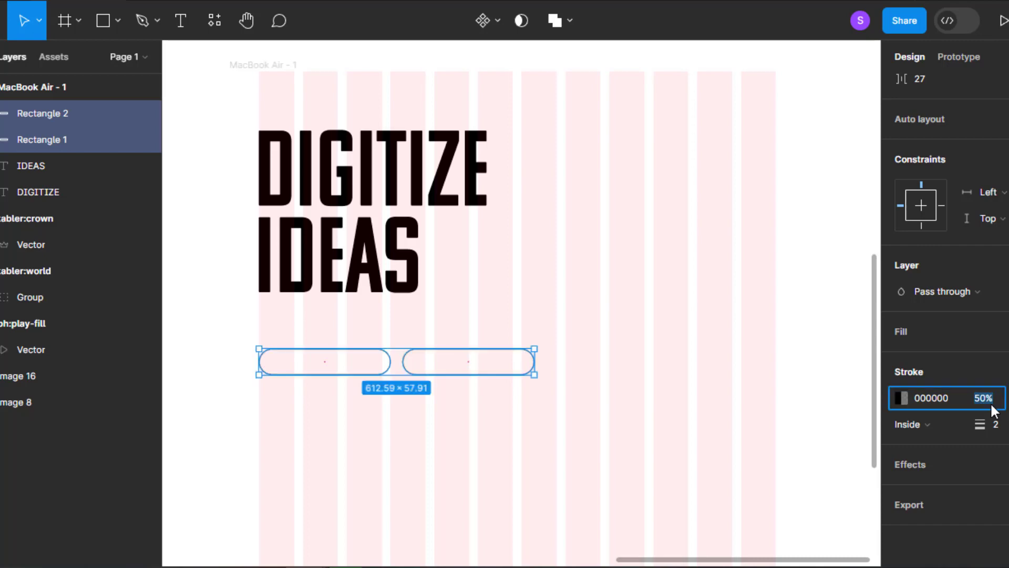
text(60)
key(Return)
click(660, 290)
- Draw a large rectangle about 975 × 507 below the two outlined pill shapes
scroll(457, 326, down, 3)
click(452, 315)
scroll(452, 347, down, 2)
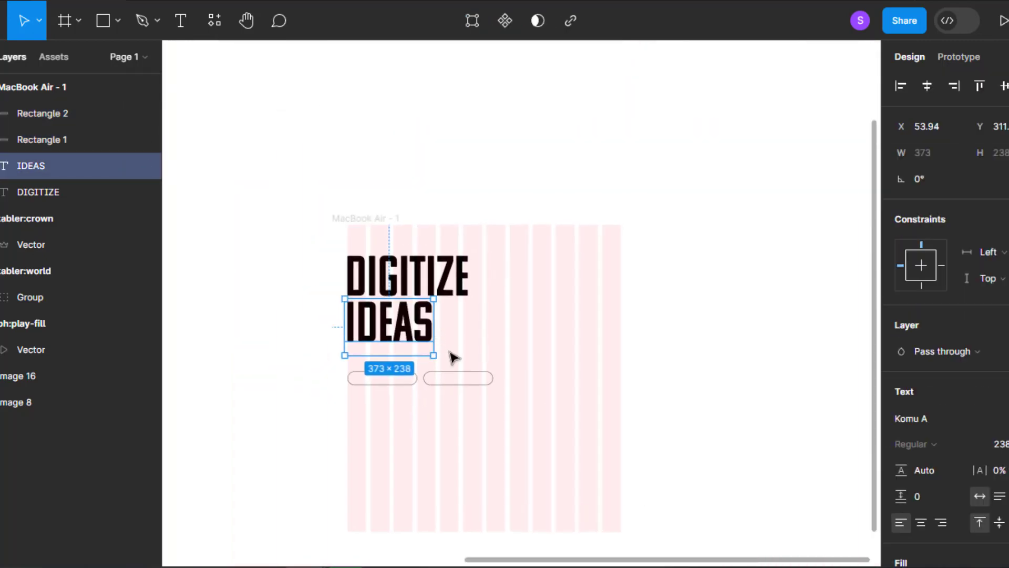
click(118, 20)
scroll(385, 294, up, 2)
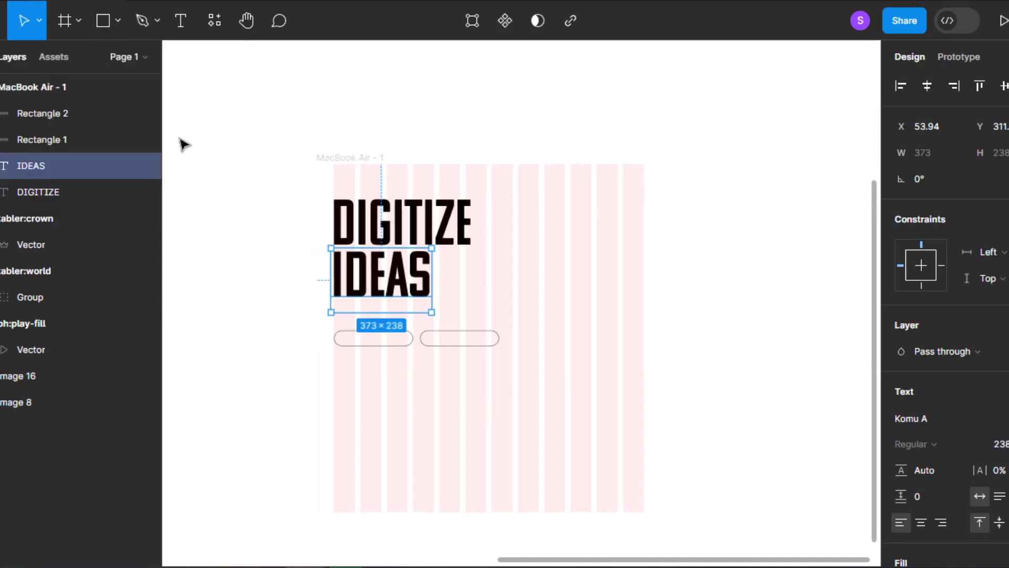
click(118, 20)
click(75, 60)
scroll(377, 342, down, 3)
scroll(396, 350, up, 2)
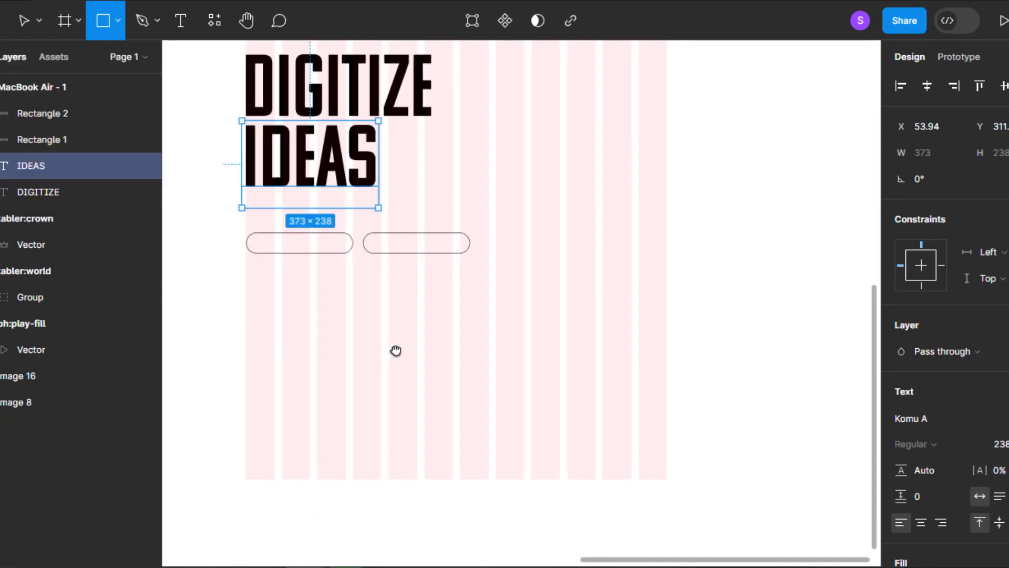
drag(245, 289, 631, 474)
drag(284, 354, 274, 333)
scroll(289, 318, up, 3)
scroll(289, 318, down, 4)
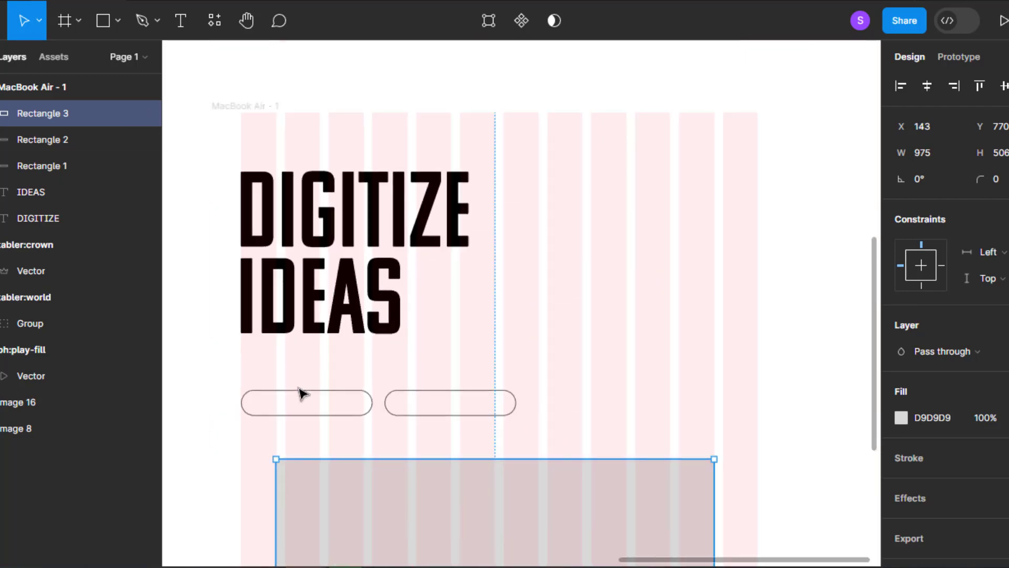
- Widen the large rectangle to about 1073, with its left edge on the first grid column at X 65
drag(284, 494, 269, 481)
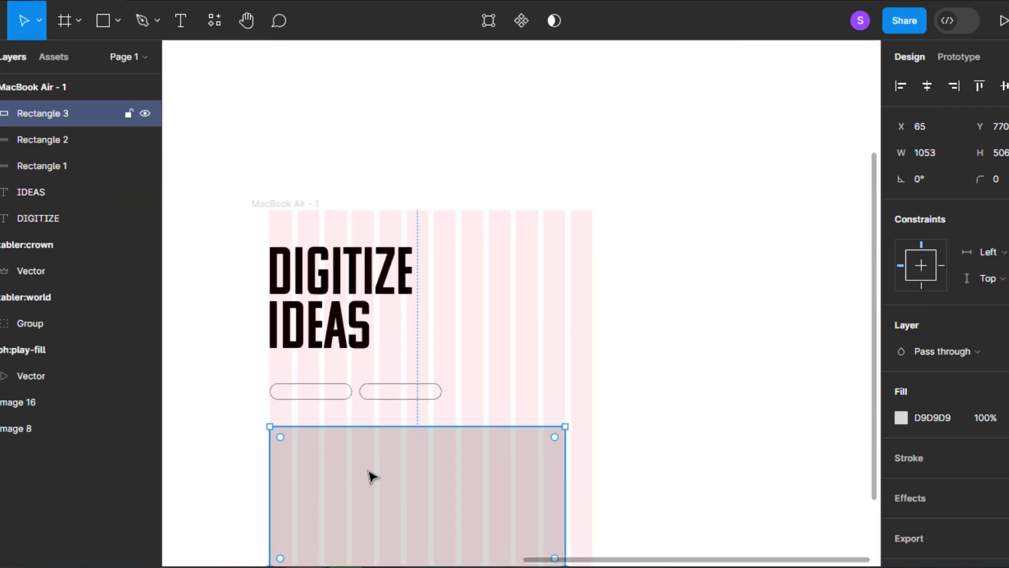
scroll(559, 447, down, 1)
drag(571, 445, 575, 449)
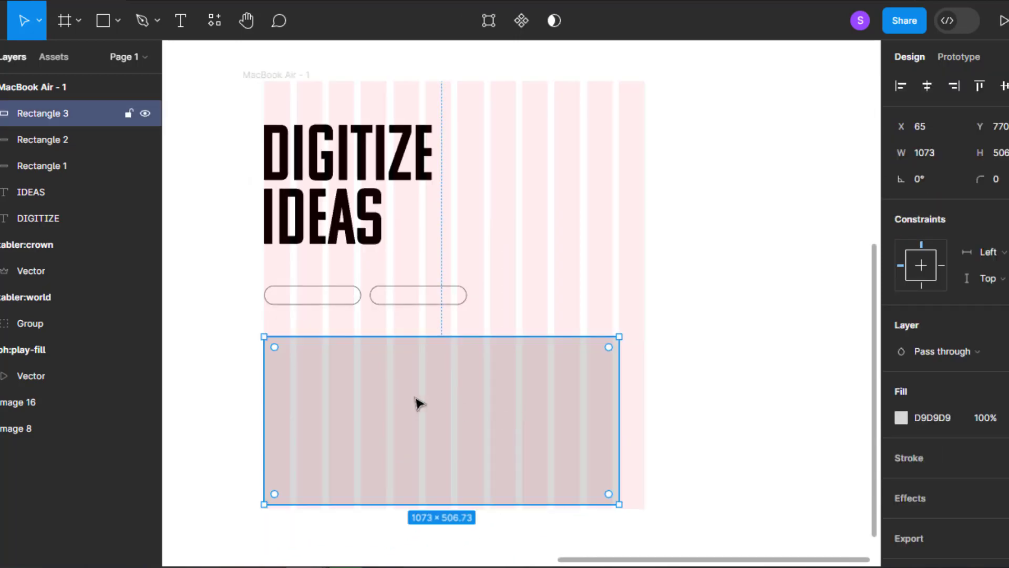
- Give the large rectangle independent corner radii, with both upper corners set to 25
click(1008, 179)
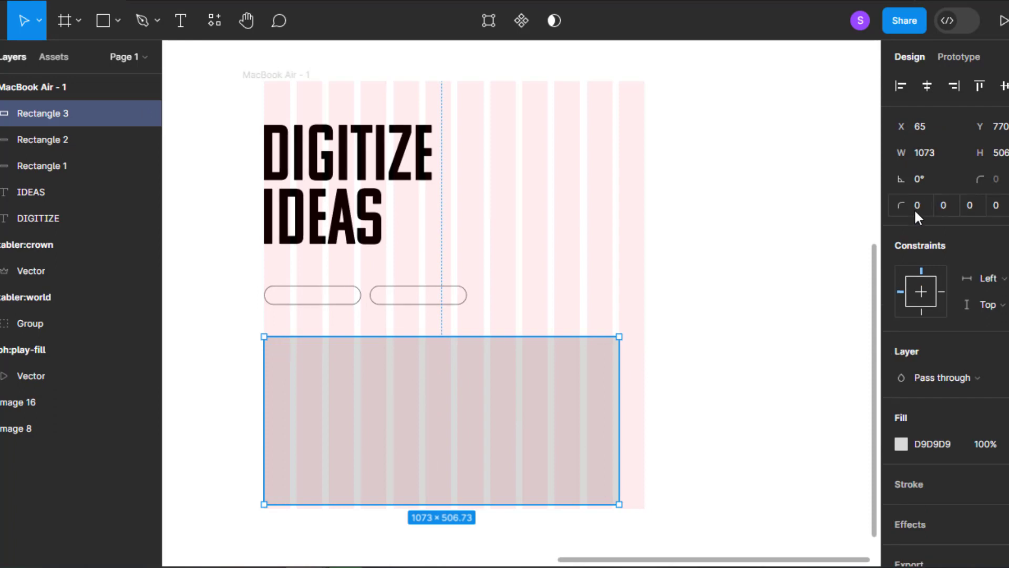
click(915, 211)
text(3)
key(BackSpace)
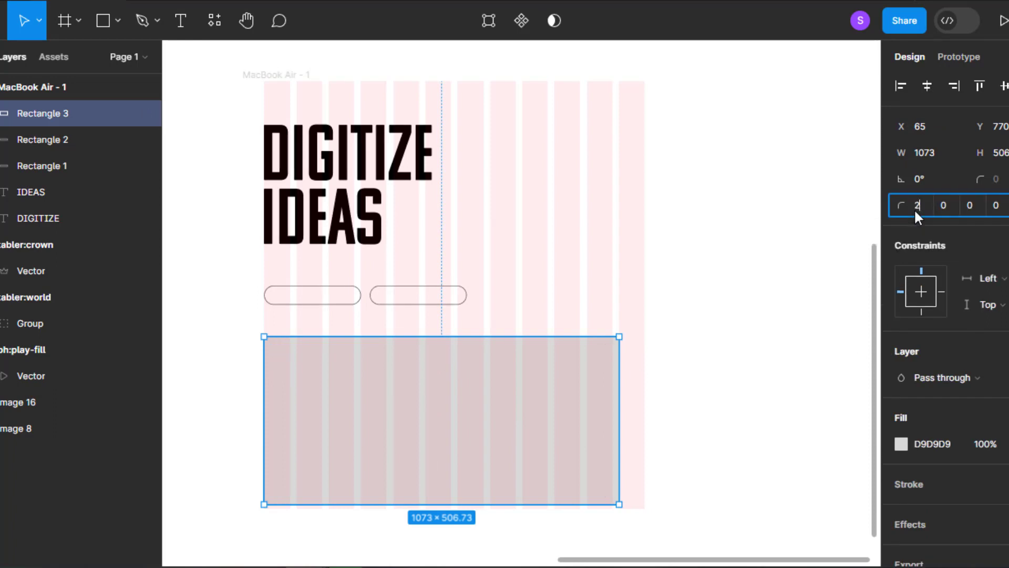
text(25)
key(Tab)
text(25)
key(Return)
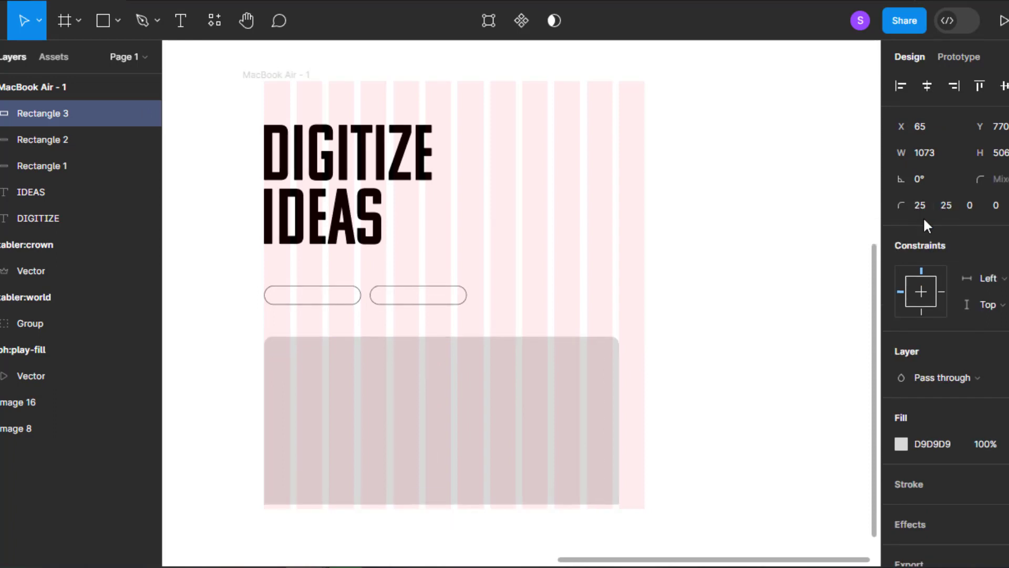
- Increase the radius of both upper corners of the large rectangle to 50
click(349, 333)
scroll(349, 332, up, 1)
click(262, 395)
drag(245, 351, 284, 397)
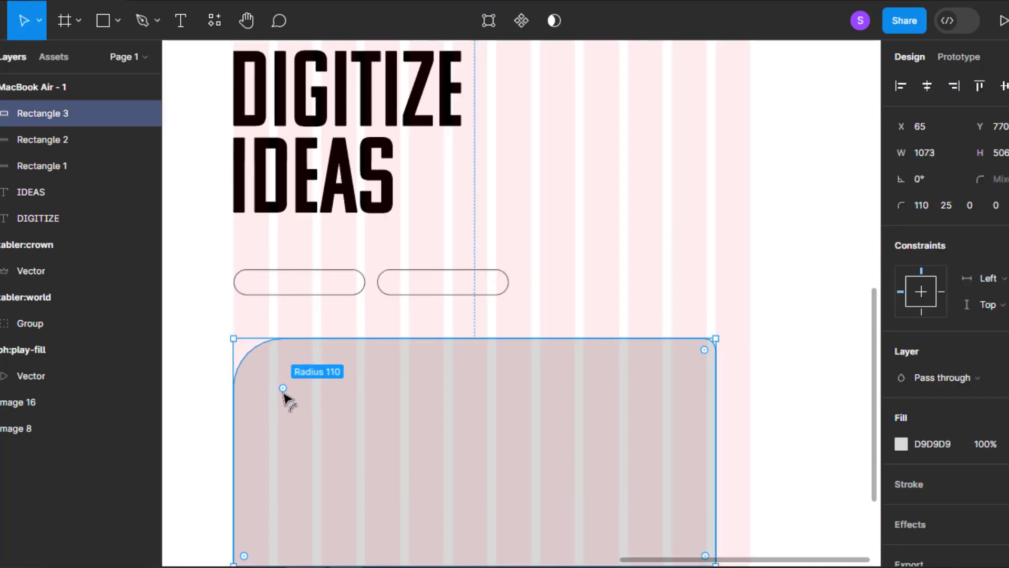
click(924, 204)
text(50)
key(Return)
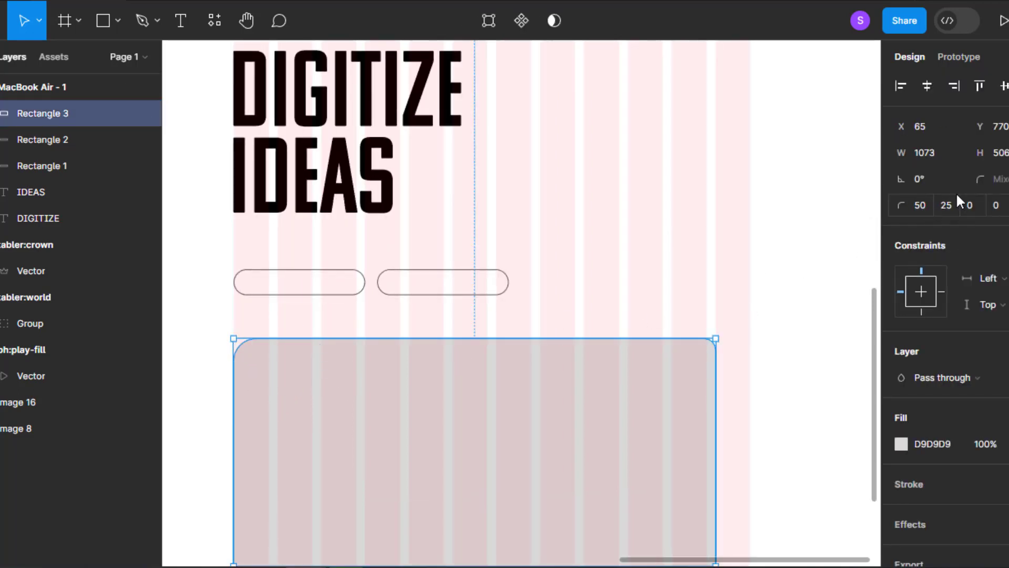
click(950, 205)
text(50)
key(Return)
click(761, 354)
scroll(514, 360, down, 3)
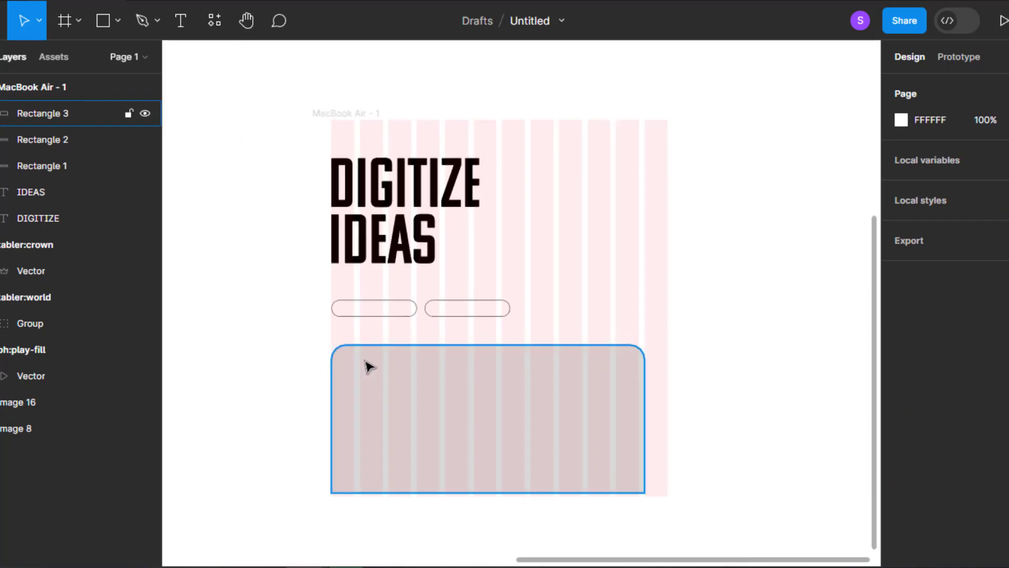
- Set the radius of both upper corners of the large rectangle to 70
click(599, 432)
click(925, 203)
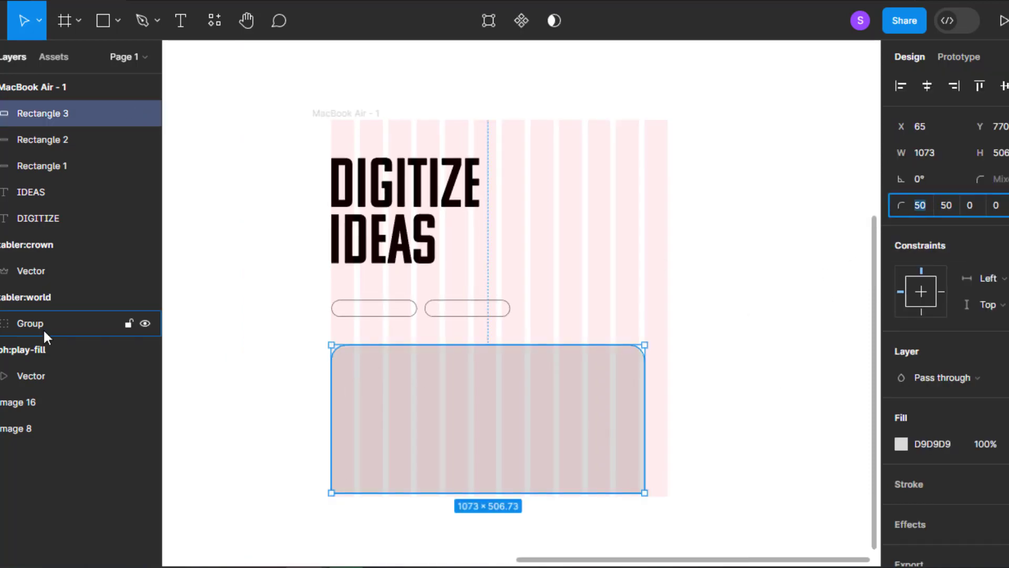
text(70)
key(Return)
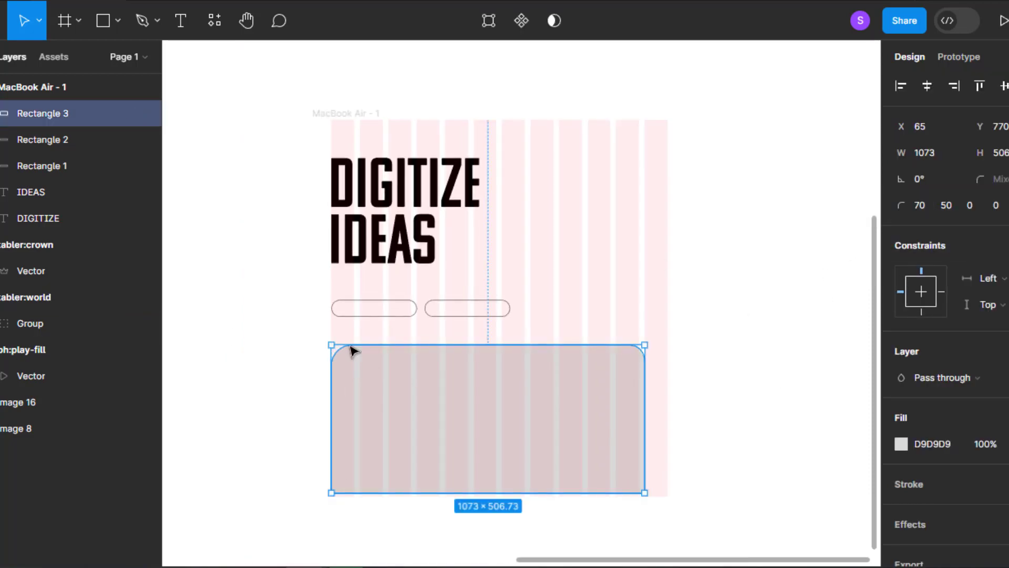
click(690, 366)
scroll(662, 465, up, 2)
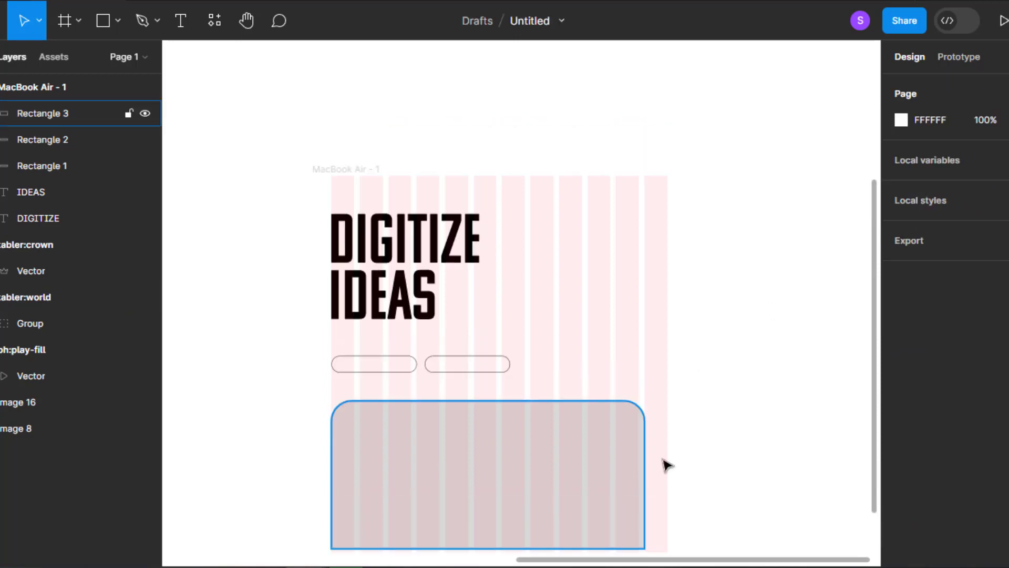
scroll(522, 504, down, 2)
- Set the radius of both upper corners of the large rectangle to 80
click(500, 428)
click(922, 207)
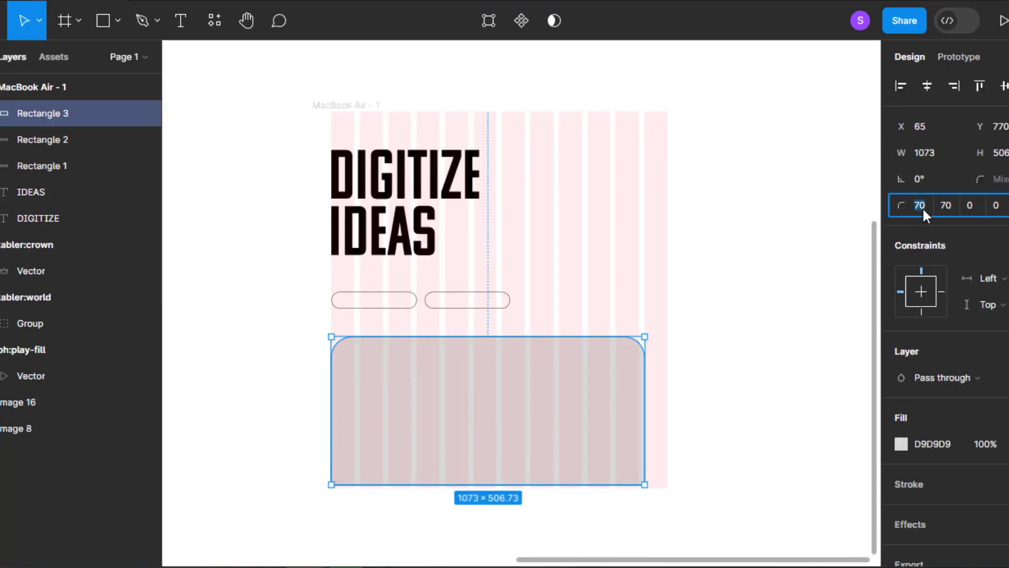
text(80)
click(952, 206)
text(80)
click(767, 349)
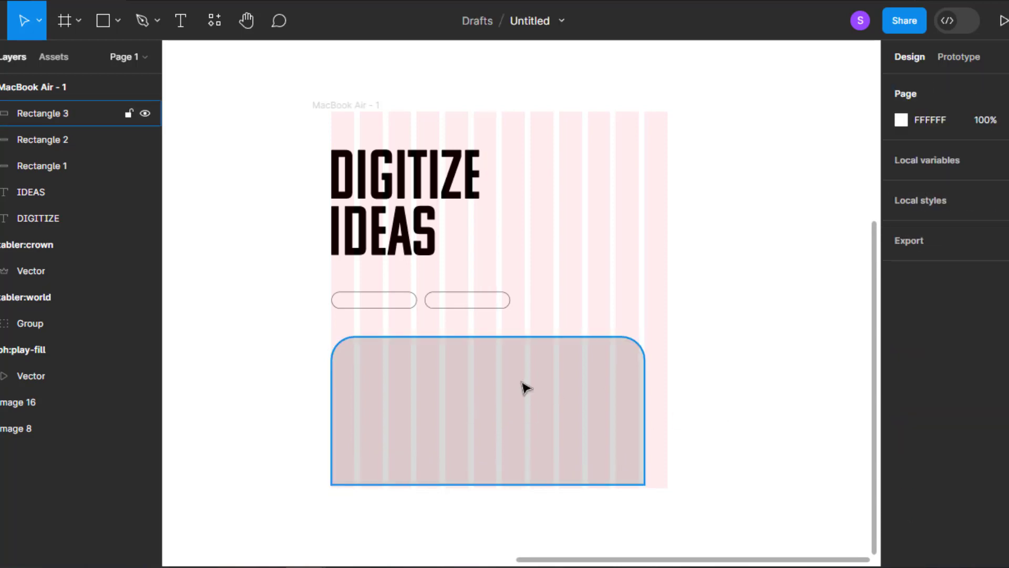
- Move the illustration image 16 into the MacBook Air frame so it covers the large rectangle
scroll(521, 381, down, 2)
drag(521, 381, 455, 374)
scroll(455, 374, down, 5)
drag(281, 390, 490, 393)
scroll(455, 395, up, 4)
scroll(455, 400, up, 1)
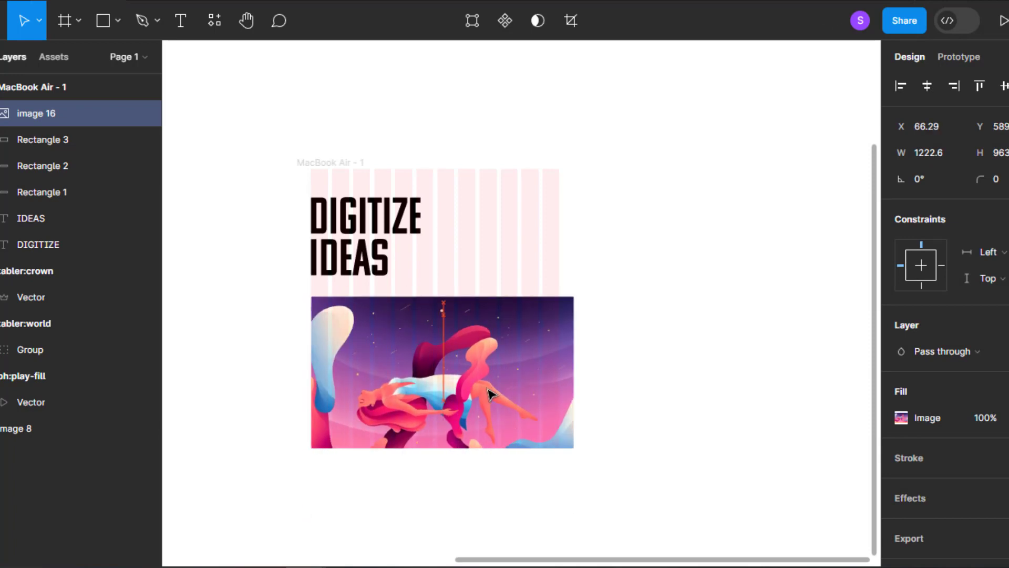
- Mask image 16 with the rounded large rectangle, Rectangle 3
click(50, 140)
shift+click(49, 108)
click(519, 17)
scroll(431, 368, up, 1)
- Resize the image inside the mask group to about 1150 × 905 and reposition it to fill the rounded shape with the reclining figure
double_click(431, 382)
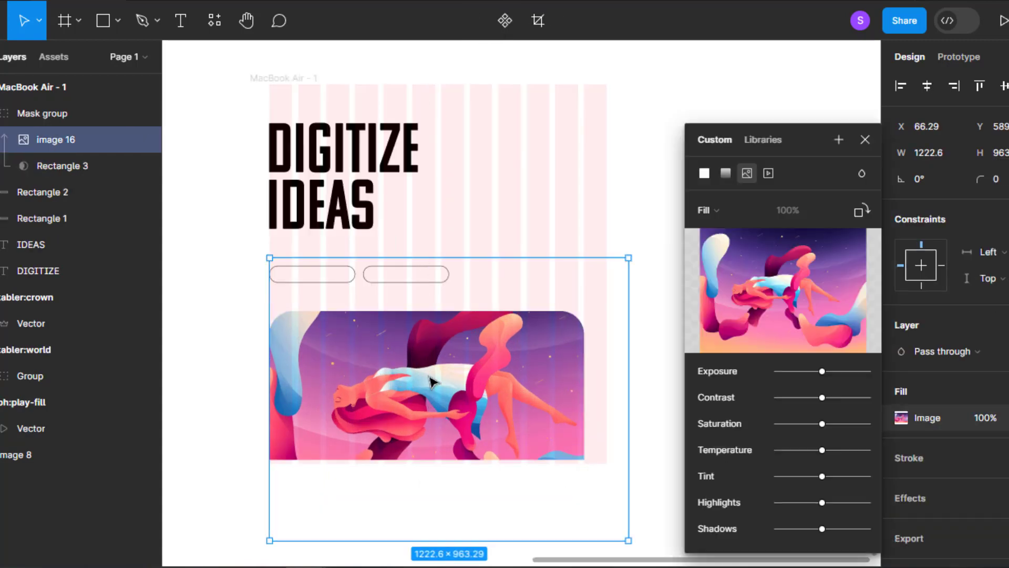
click(865, 139)
scroll(549, 295, down, 1)
drag(599, 273, 616, 314)
drag(466, 381, 466, 390)
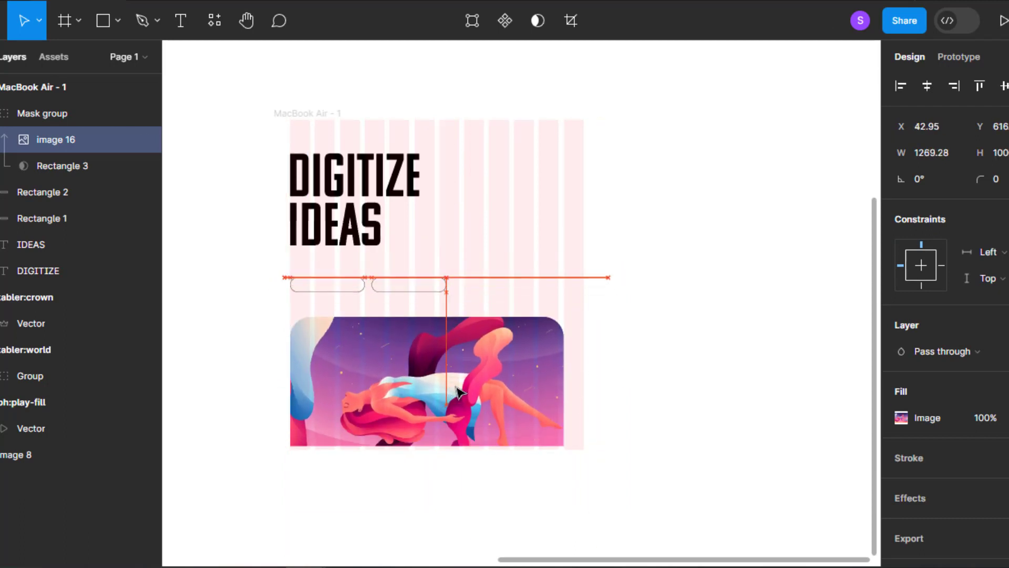
drag(593, 518, 579, 480)
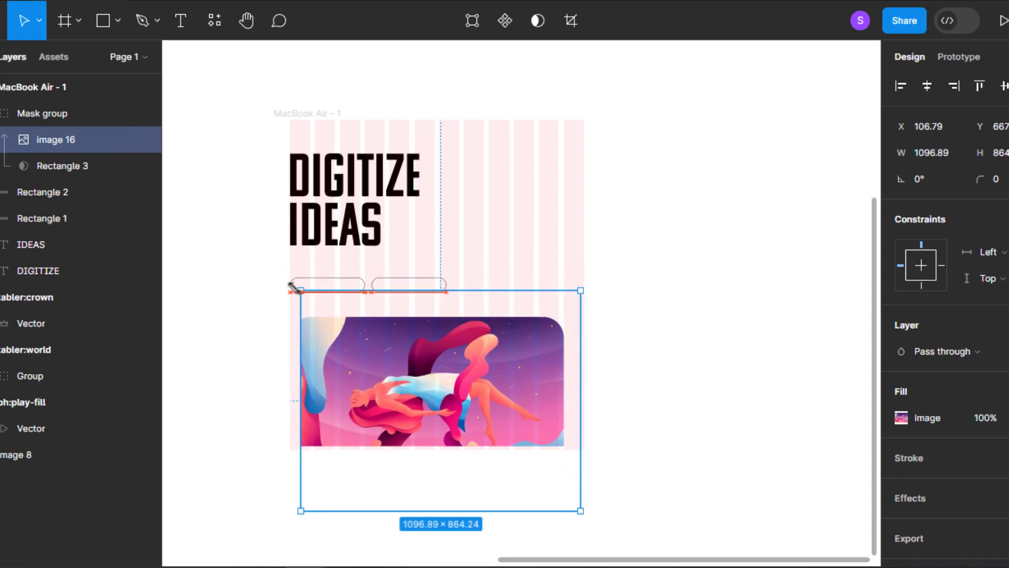
click(647, 362)
double_click(494, 409)
drag(494, 409, 494, 408)
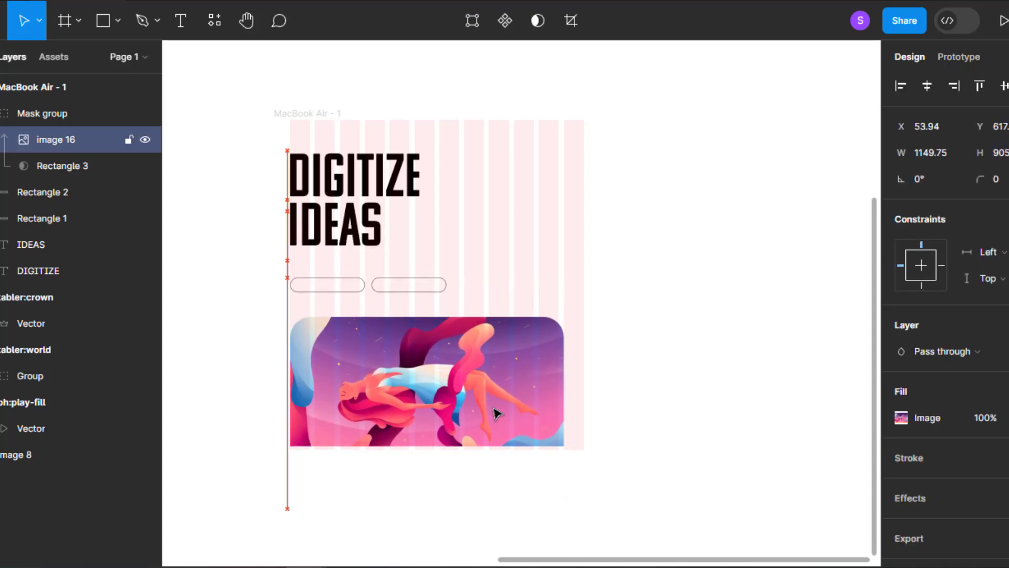
click(593, 462)
- Sample a purple from the illustration for the MacBook Air frame's fill and lighten it to a pale lavender
scroll(491, 419, up, 6)
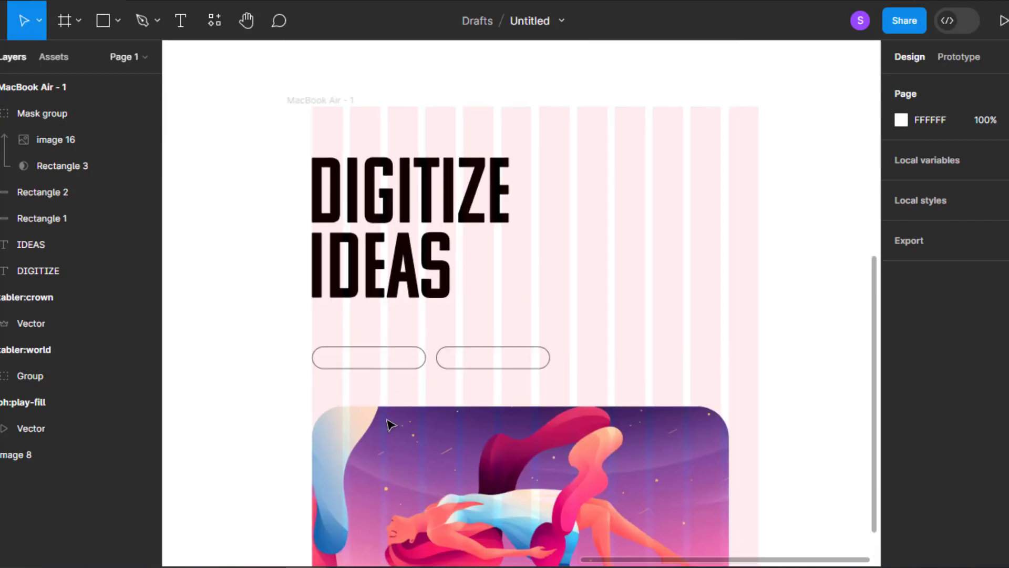
scroll(389, 425, up, 2)
click(331, 165)
key(i)
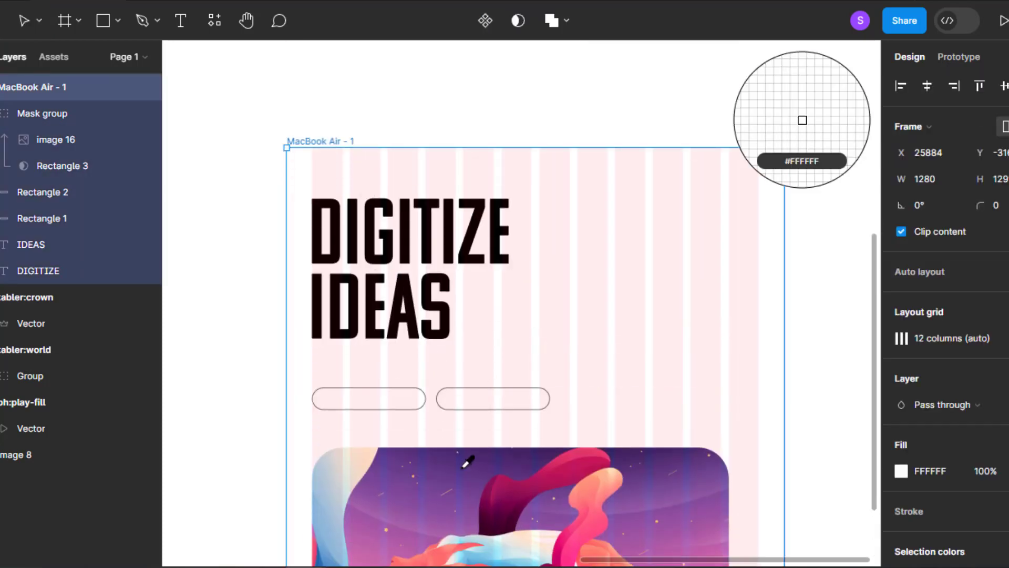
click(484, 458)
click(901, 471)
drag(793, 204, 734, 126)
click(839, 92)
click(865, 92)
click(736, 124)
- Widen the masked illustration to 1150 so its right edge meets the last grid column
scroll(652, 158, down, 3)
drag(568, 411, 551, 353)
scroll(496, 383, up, 4)
scroll(498, 388, up, 3)
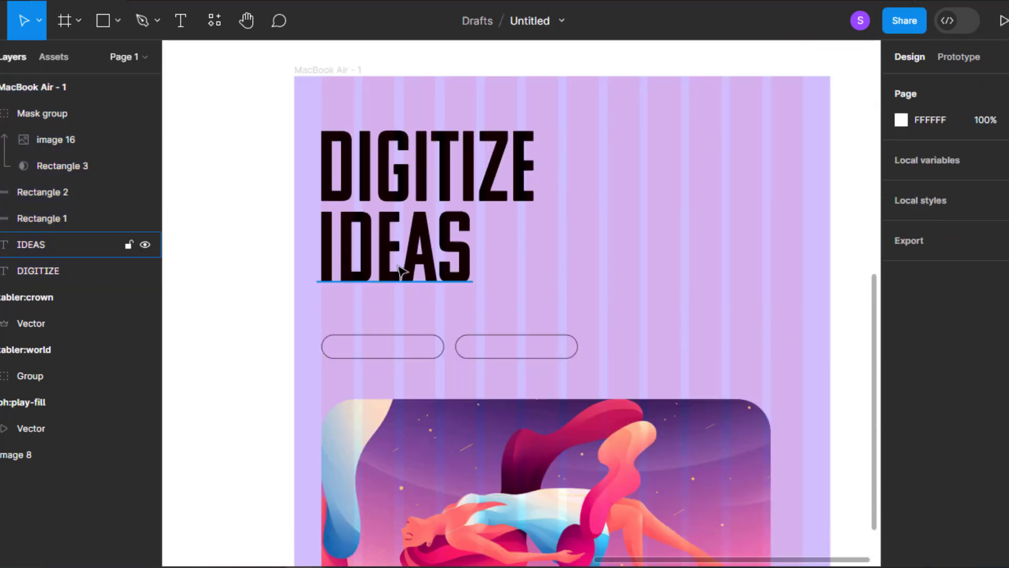
scroll(402, 270, down, 3)
scroll(401, 330, up, 2)
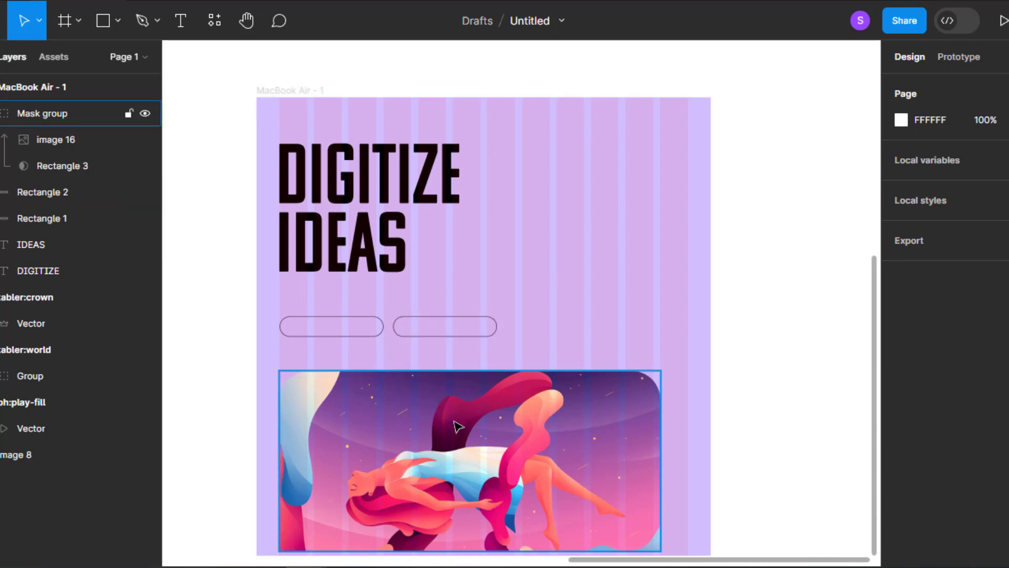
click(479, 425)
drag(661, 441, 690, 442)
click(804, 318)
- Scale the DIGITIZE and IDEAS headline lines up together to about 694 wide and reposition them above the pill shapes
scroll(421, 221, up, 1)
click(414, 212)
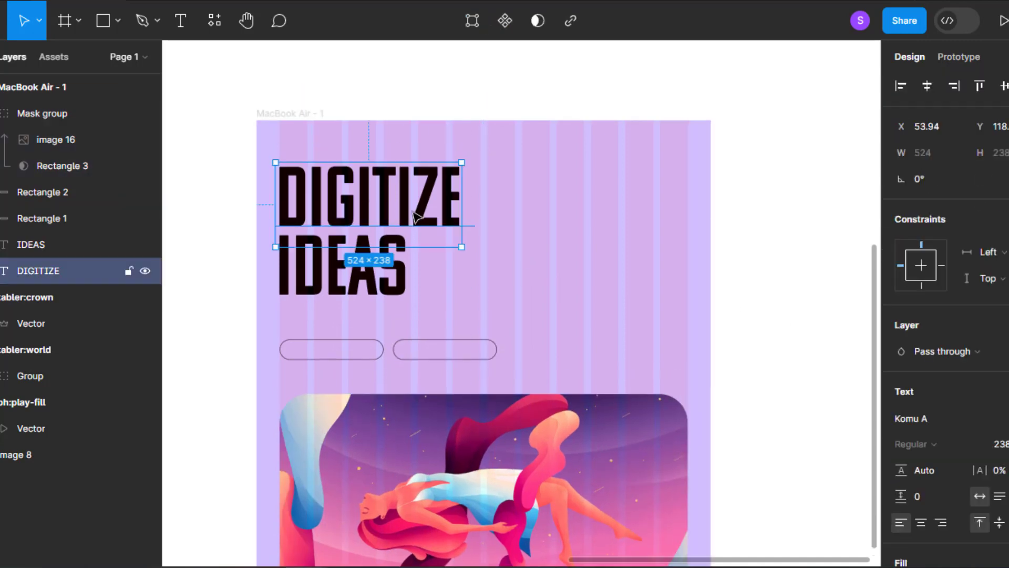
key(ctrl+z)
key(k)
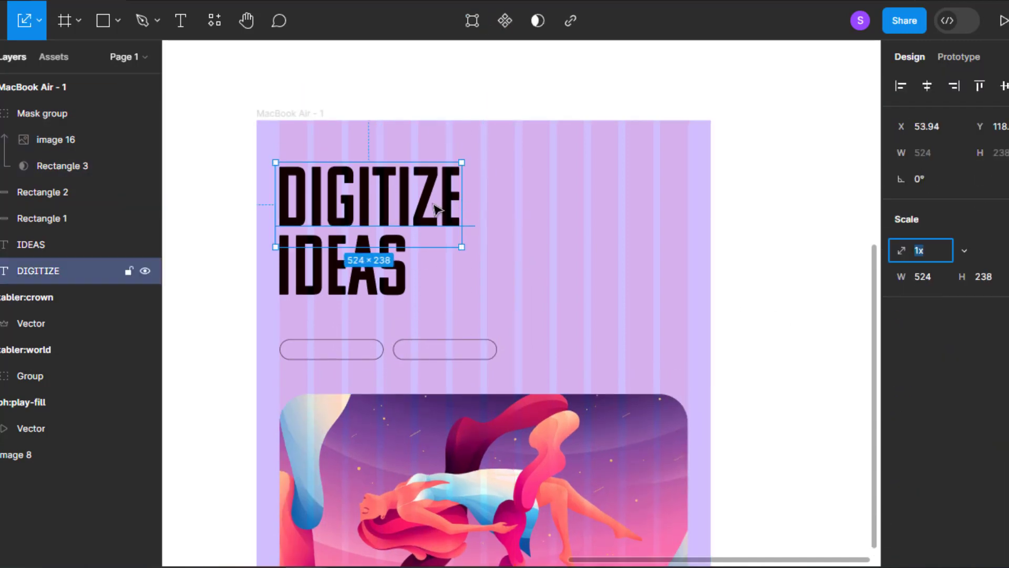
shift+click(394, 259)
drag(462, 217, 523, 206)
drag(452, 224, 454, 242)
click(368, 370)
- Move both outlined pills down clear of the headline and scale them up to about 761 × 72 overall
scroll(374, 358, up, 2)
click(331, 360)
shift+click(445, 362)
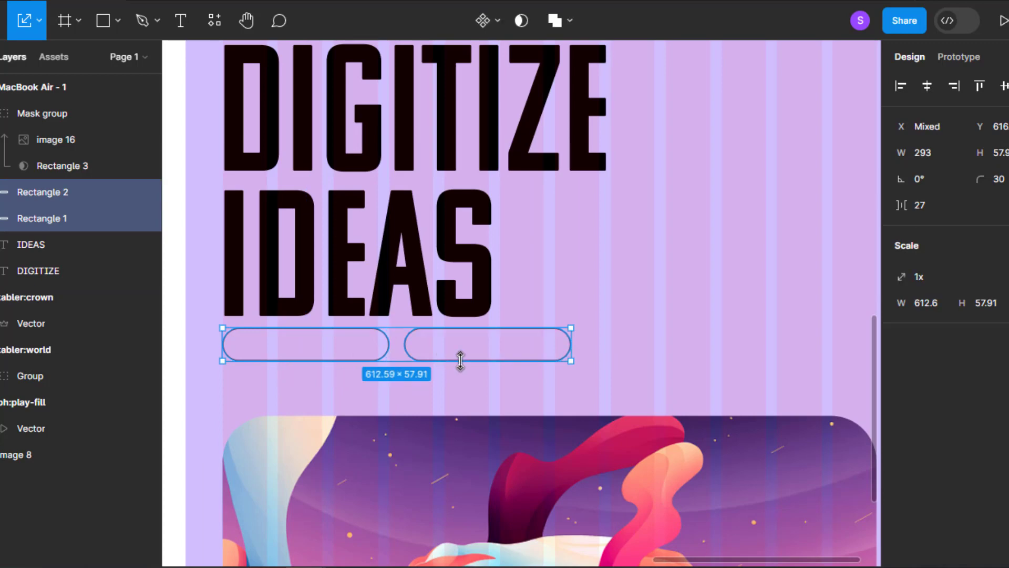
drag(459, 356, 481, 388)
drag(571, 369, 654, 367)
- Scale the masked illustration up slightly so its lower edge reaches the bottom of the frame
scroll(654, 367, down, 4)
click(594, 520)
click(576, 439)
scroll(560, 487, up, 4)
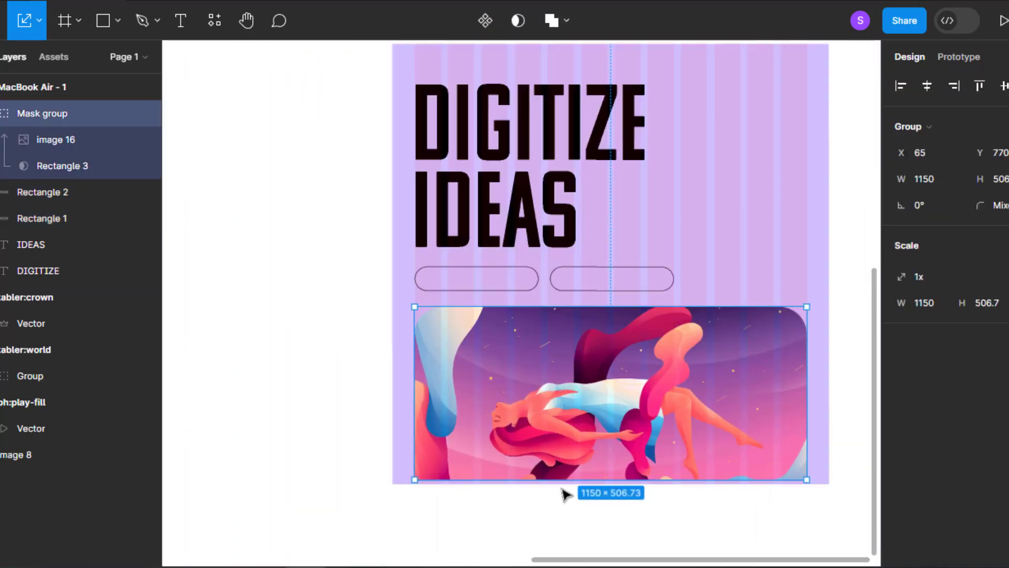
drag(601, 477, 599, 484)
click(295, 308)
scroll(435, 300, down, 4)
scroll(517, 304, up, 3)
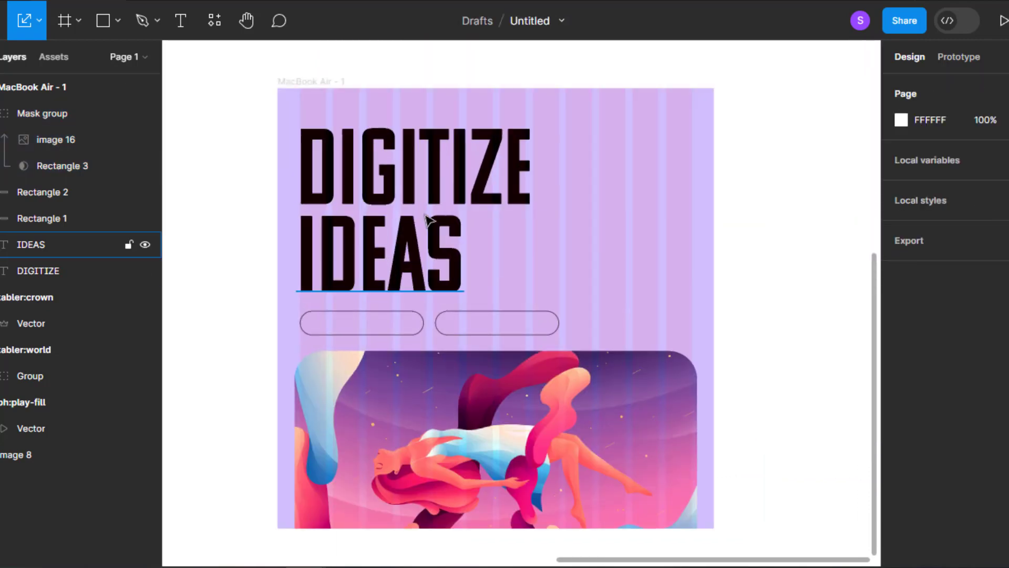
- Scale the two headline lines down slightly to about 674 wide
click(425, 182)
shift+click(444, 258)
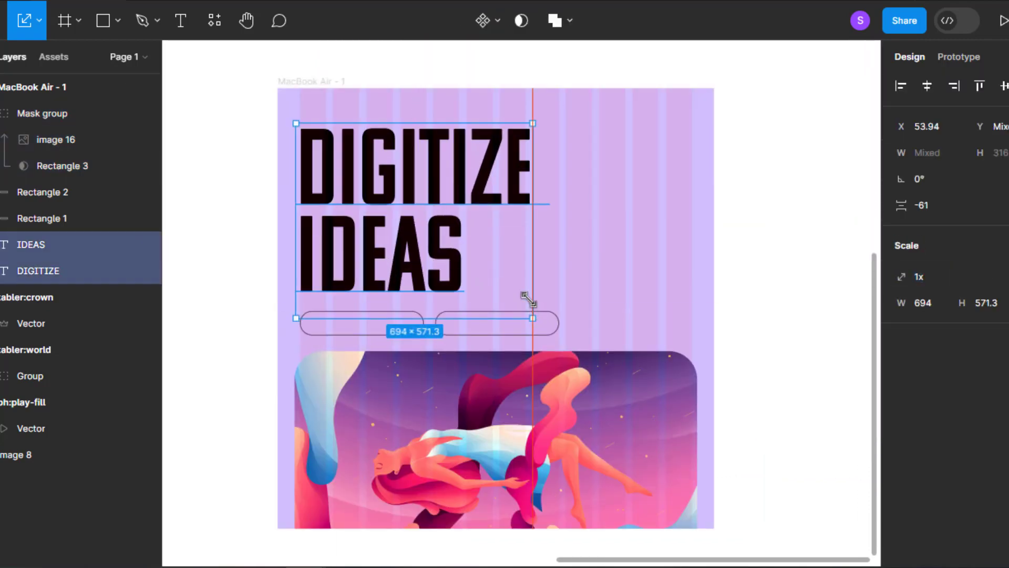
drag(527, 299, 522, 295)
click(681, 273)
scroll(434, 290, up, 2)
scroll(326, 329, down, 5)
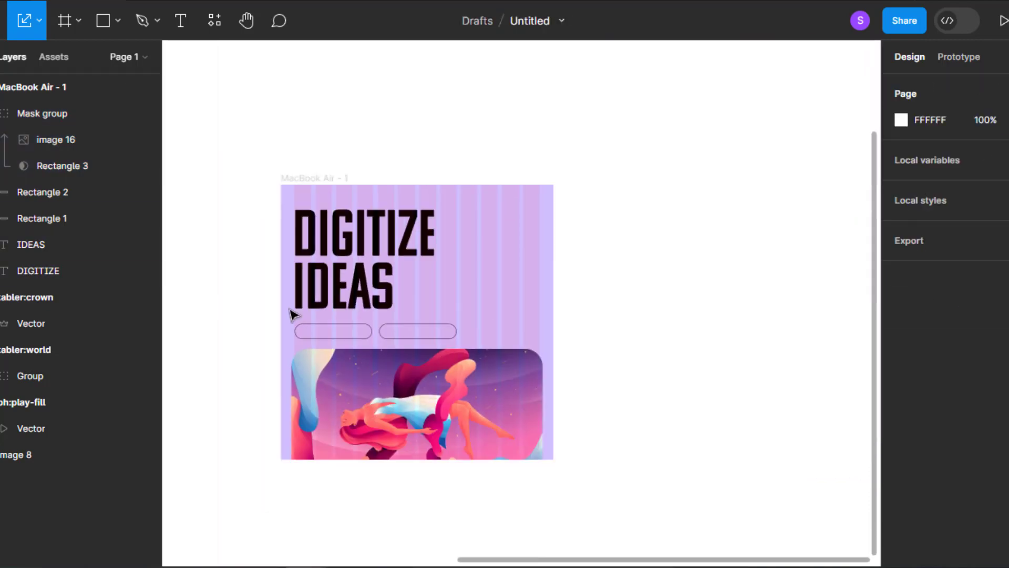
- Shift both headline lines up slightly to leave more space above the outlined pills
scroll(451, 324, up, 1)
drag(486, 262, 603, 311)
scroll(534, 312, down, 2)
scroll(512, 382, up, 2)
click(475, 239)
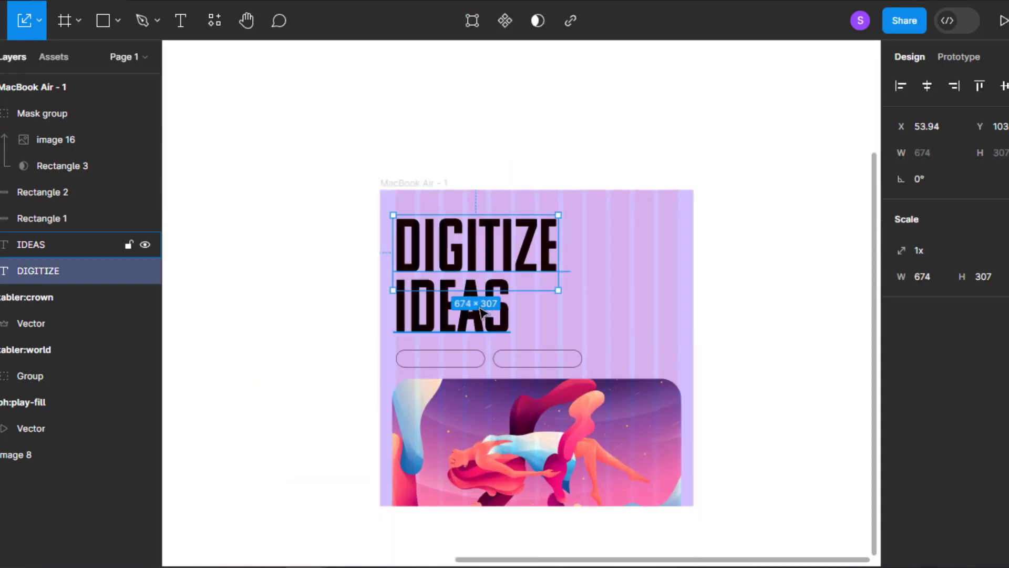
shift+click(481, 305)
drag(481, 305, 482, 303)
click(481, 308)
- Nudge both outlined pills up slightly, to about Y 643
click(549, 374)
scroll(549, 374, up, 2)
click(422, 348)
shift+click(469, 358)
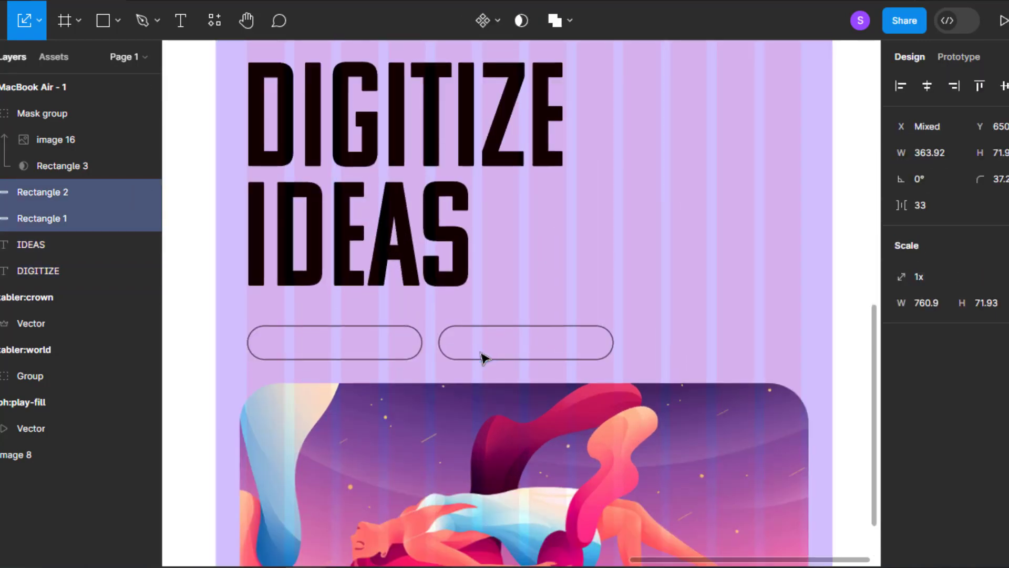
scroll(458, 339, down, 3)
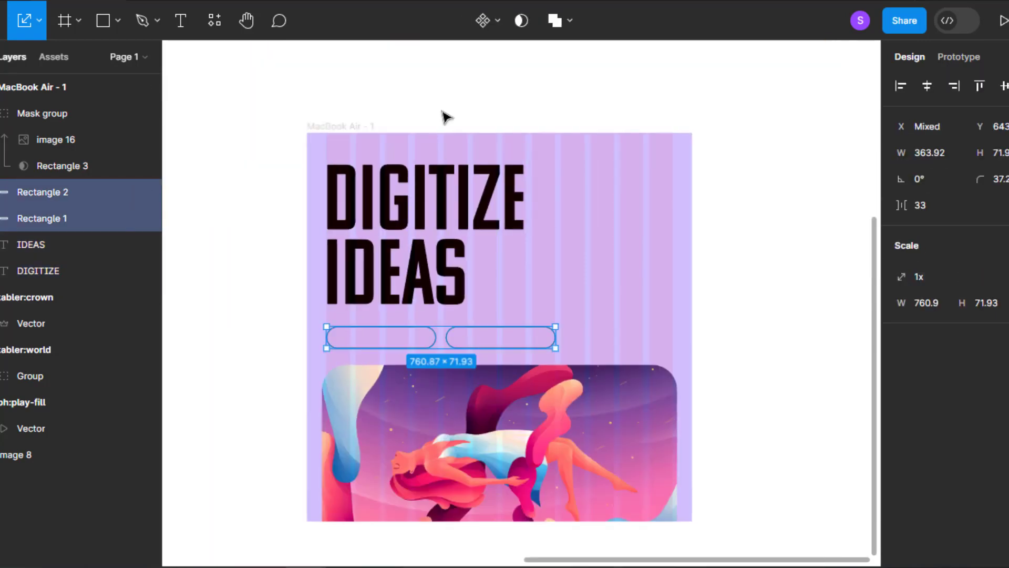
click(443, 114)
- Draw a rectangle about 370 × 119 beside the DIGITIZE headline, ending at the last grid column with X at 845
scroll(534, 239, up, 1)
scroll(534, 239, left, 1)
scroll(534, 239, up, 1)
scroll(462, 237, up, 1)
scroll(479, 263, right, 2)
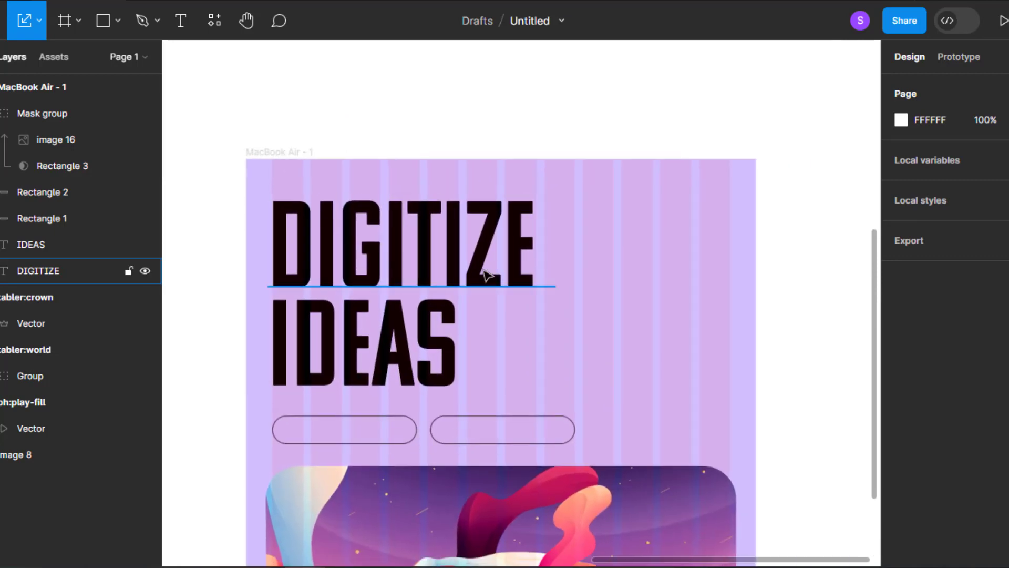
scroll(503, 285, right, 1)
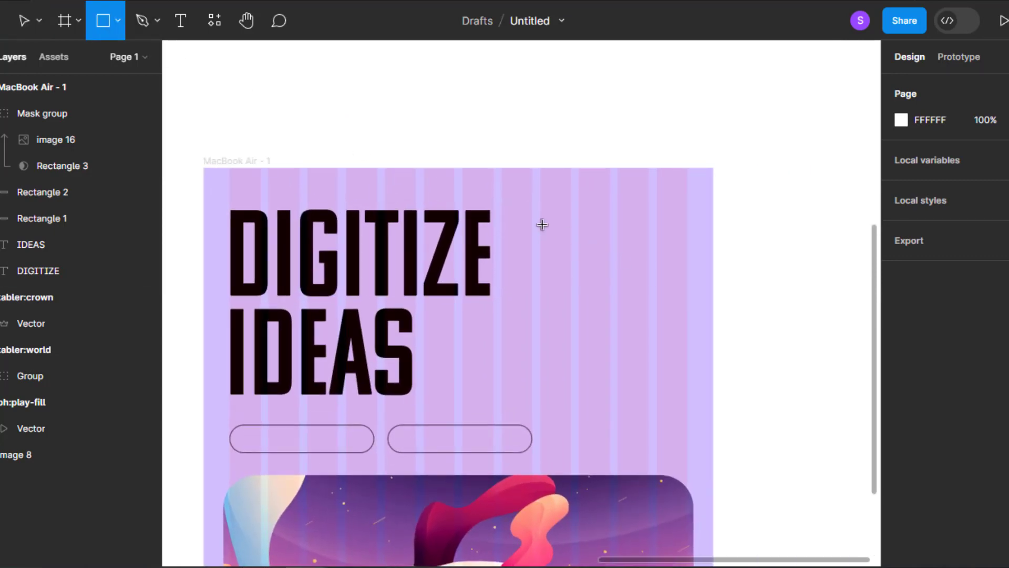
drag(542, 224, 684, 272)
mouse_move(598, 249)
mouse_down()
mouse_move(598, 236)
mouse_move(607, 252)
mouse_up()
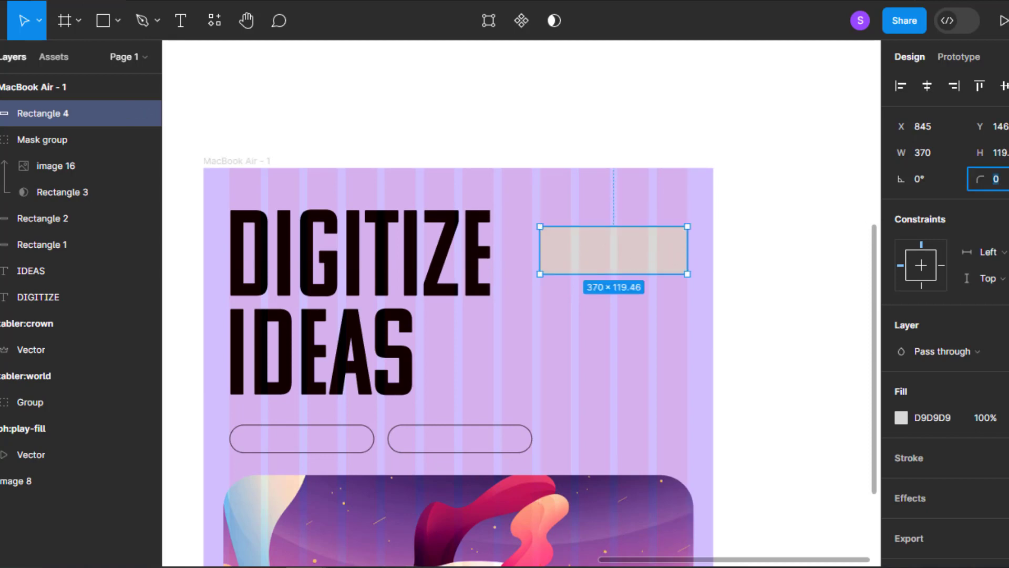
- Set the new rectangle's corner radius to 30 and try increasing it until the ends form a full pill
scroll(643, 241, up, 4)
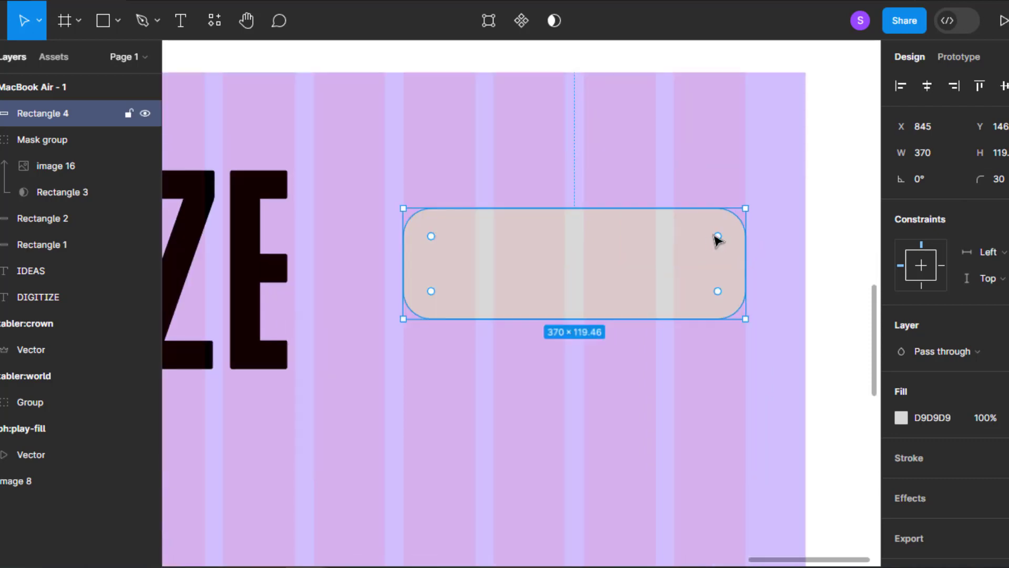
drag(717, 236, 692, 264)
key(ctrl+z)
click(782, 230)
scroll(778, 230, down, 4)
scroll(722, 250, up, 1)
scroll(651, 265, down, 5)
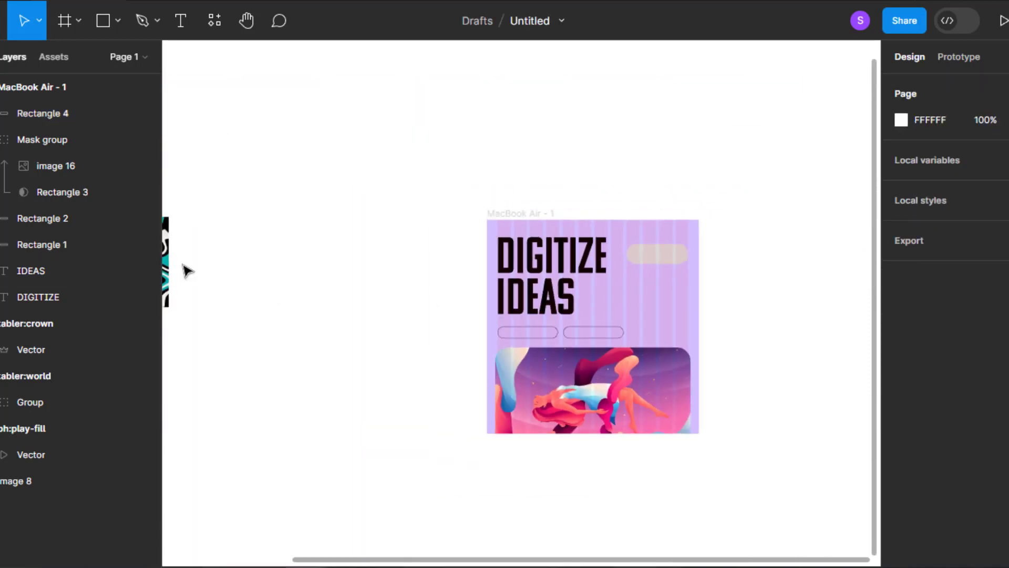
- Move the marbled teal image into the MacBook Air frame so it covers the pill rectangle beside the DIGITIZE headline
click(166, 265)
drag(170, 263, 356, 264)
key(ctrl+z)
scroll(215, 264, down, 3)
drag(216, 264, 508, 288)
scroll(574, 261, up, 5)
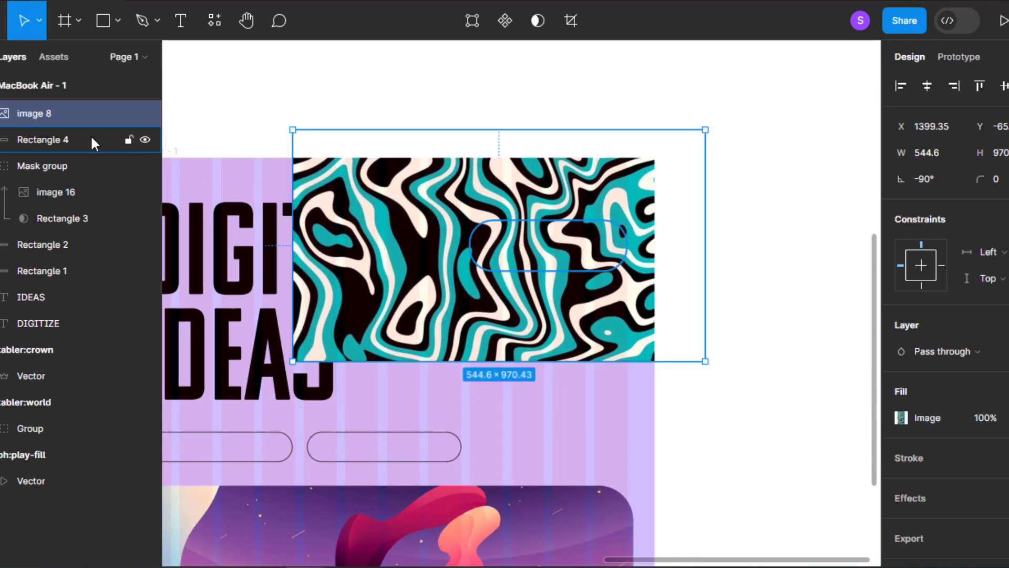
click(79, 164)
key(Escape)
click(65, 165)
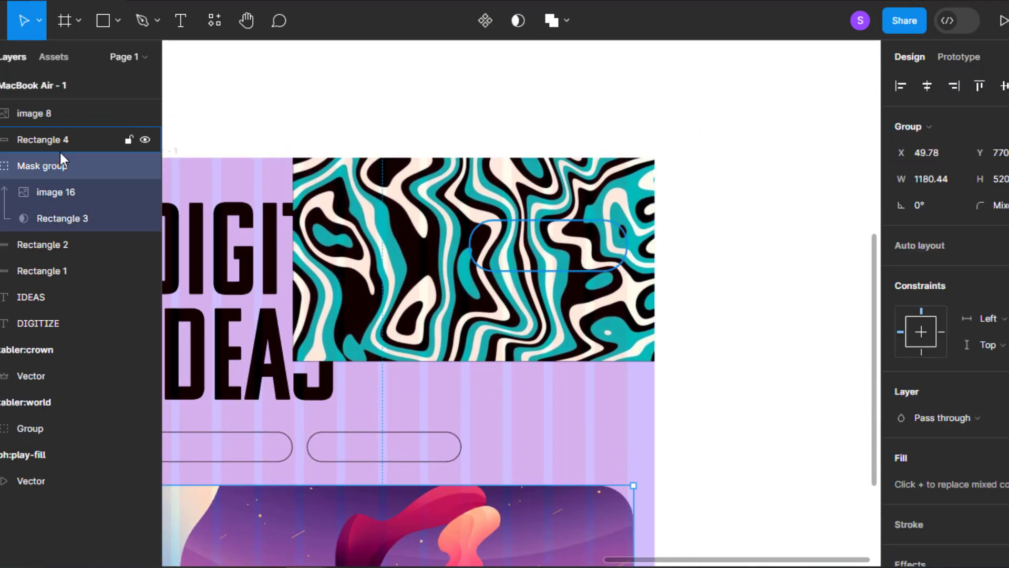
key(Escape)
key(ctrl+z)
key(ctrl+z)
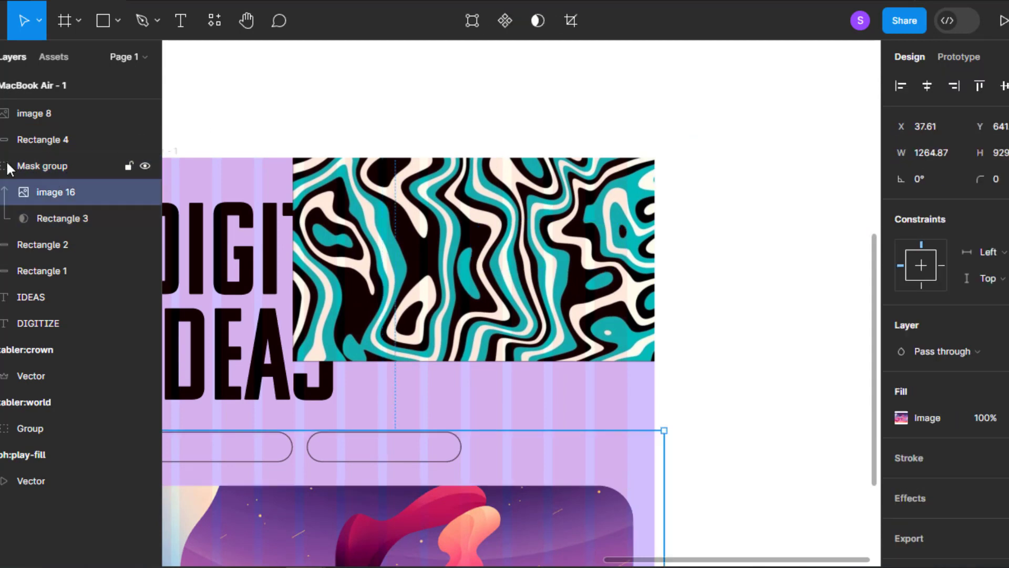
key(ctrl+z)
key(ctrl+z)
key(ctrl+z)
key(ctrl+z)
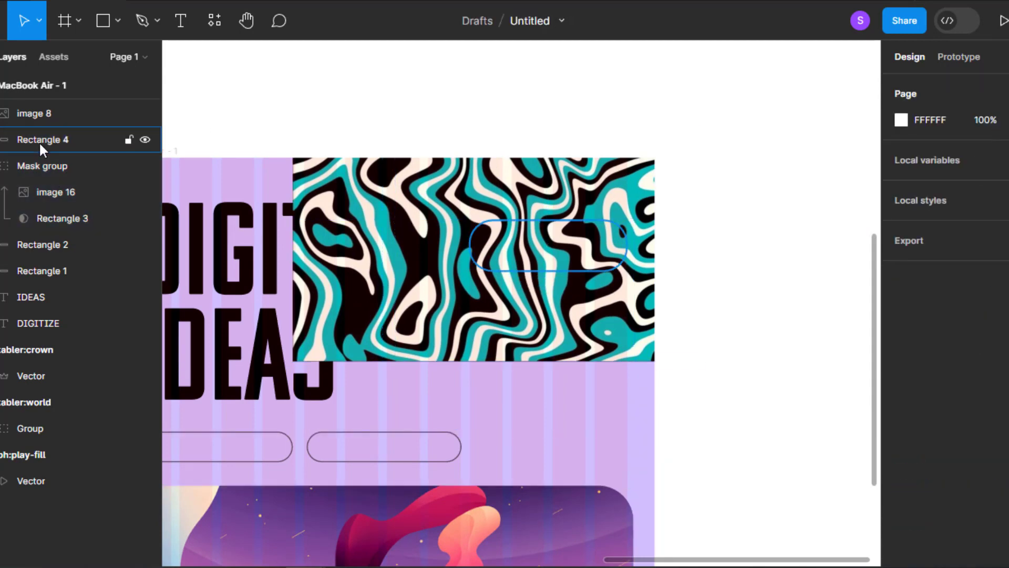
- Mask the marbled image with the pill rectangle beside the DIGITIZE headline
click(210, 142)
click(547, 254)
shift+click(82, 142)
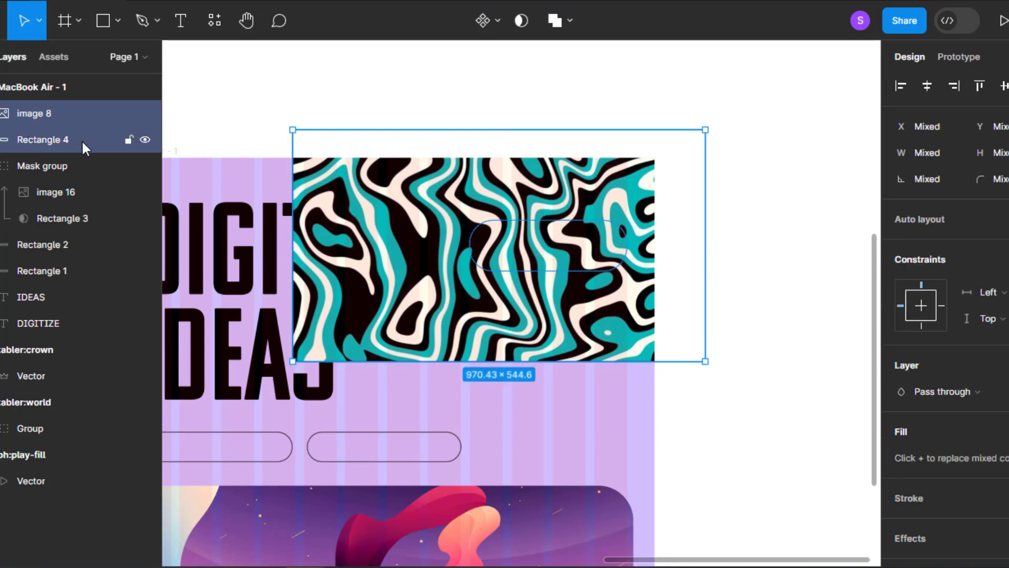
click(522, 20)
scroll(549, 238, up, 2)
scroll(531, 236, down, 1)
- Scale down the marbled image inside the pill mask so that more of its pattern fits the pill
double_click(589, 263)
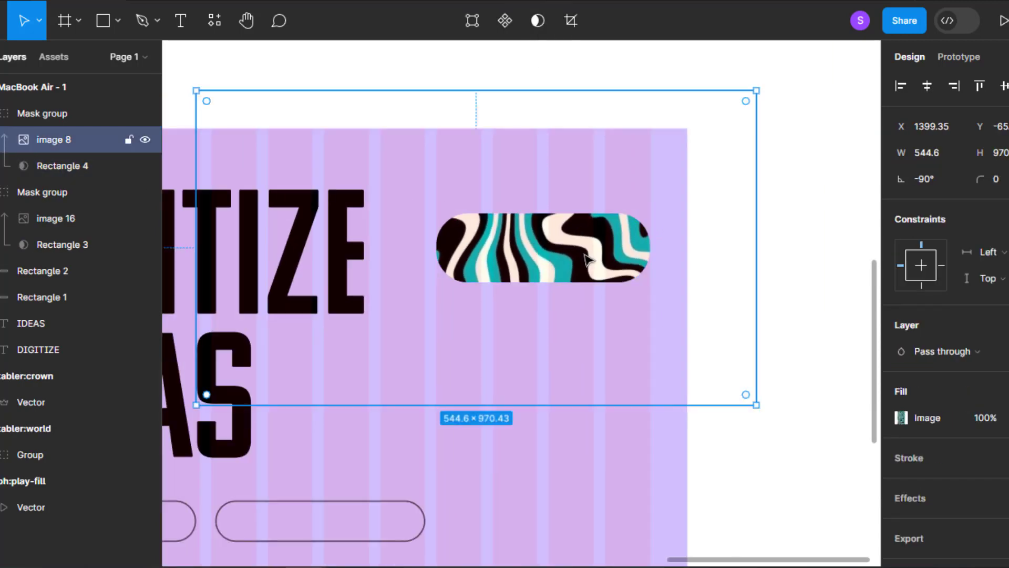
drag(815, 426, 657, 331)
click(705, 345)
- Desaturate the marbled image's fill to greyscale and adjust its position inside the pill
click(900, 417)
click(866, 139)
mouse_move(566, 257)
mouse_down()
mouse_move(595, 267)
mouse_move(576, 266)
mouse_up()
click(726, 245)
scroll(655, 268, down, 5)
scroll(590, 240, up, 3)
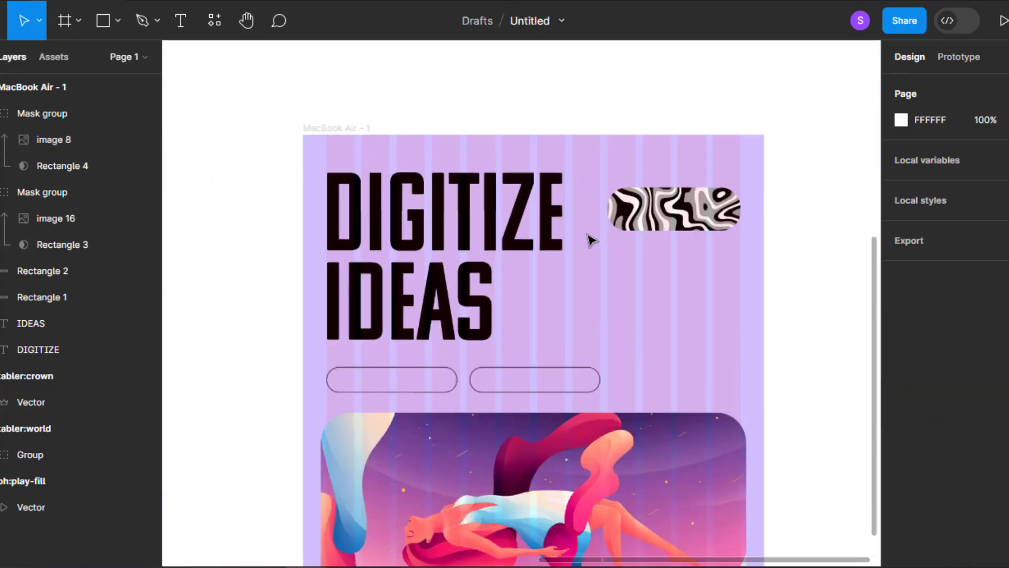
- Group the marbled pill's mask group and the illustration's mask group, each into its own group
scroll(614, 237, up, 3)
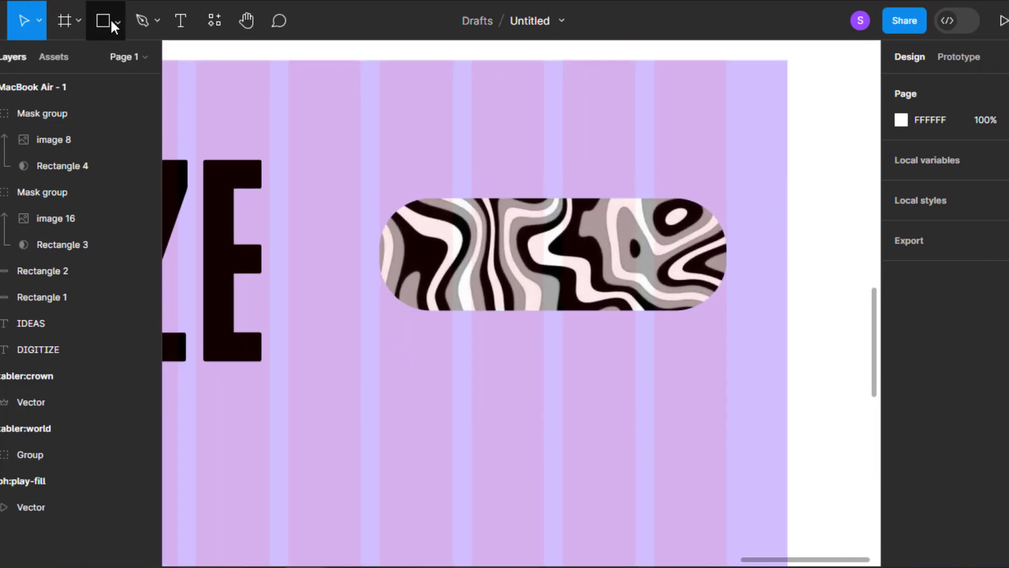
click(51, 140)
shift+click(58, 165)
click(56, 119)
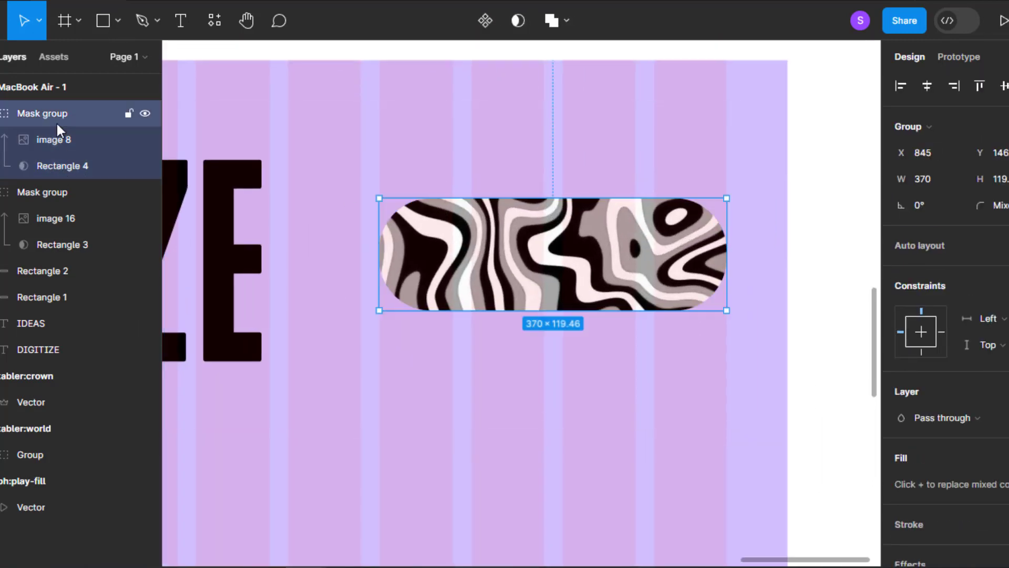
key(ctrl+g)
click(46, 140)
key(ctrl+g)
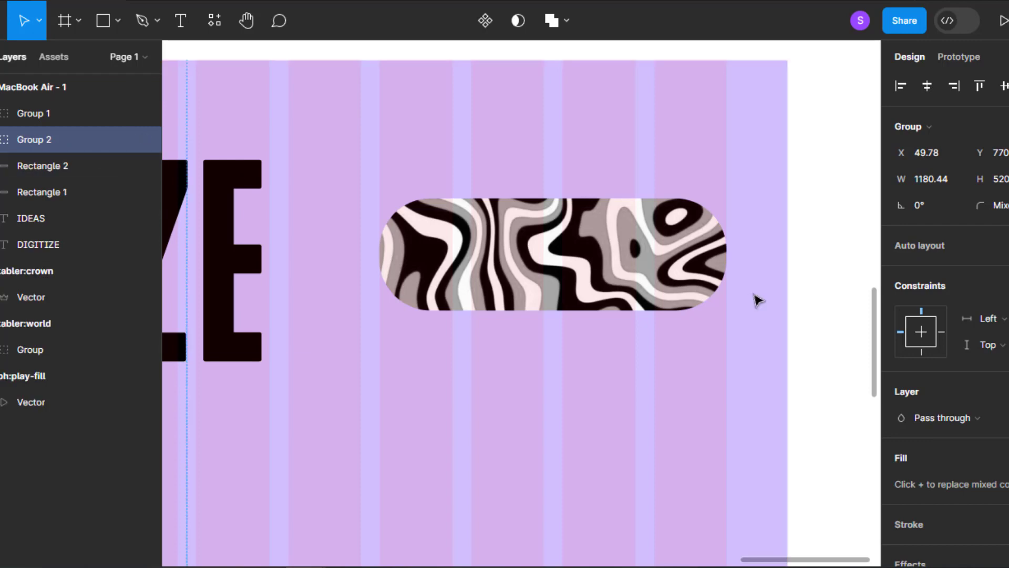
- Draw a circle about 108 × 108 inside the left end of the marbled pill, at about X 857
click(48, 112)
click(117, 21)
click(99, 118)
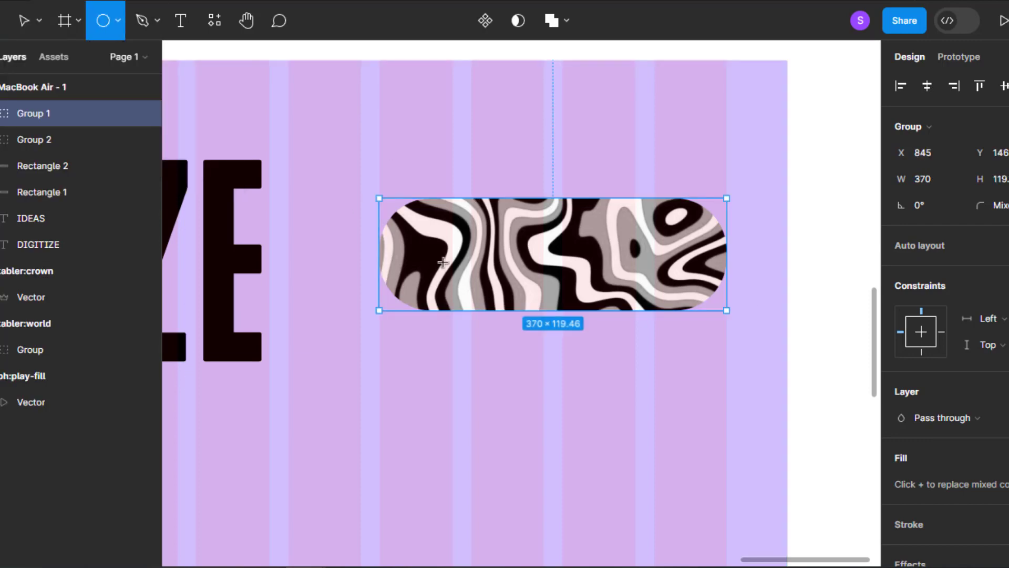
mouse_move(421, 248)
mouse_down()
mouse_move(465, 272)
mouse_move(459, 265)
mouse_up()
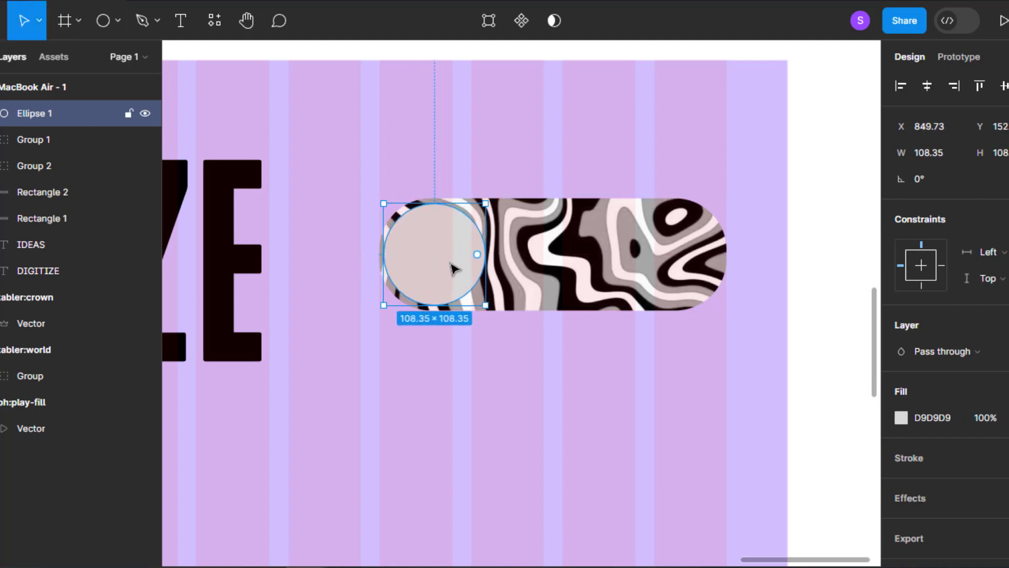
scroll(459, 269, down, 3)
scroll(489, 322, up, 5)
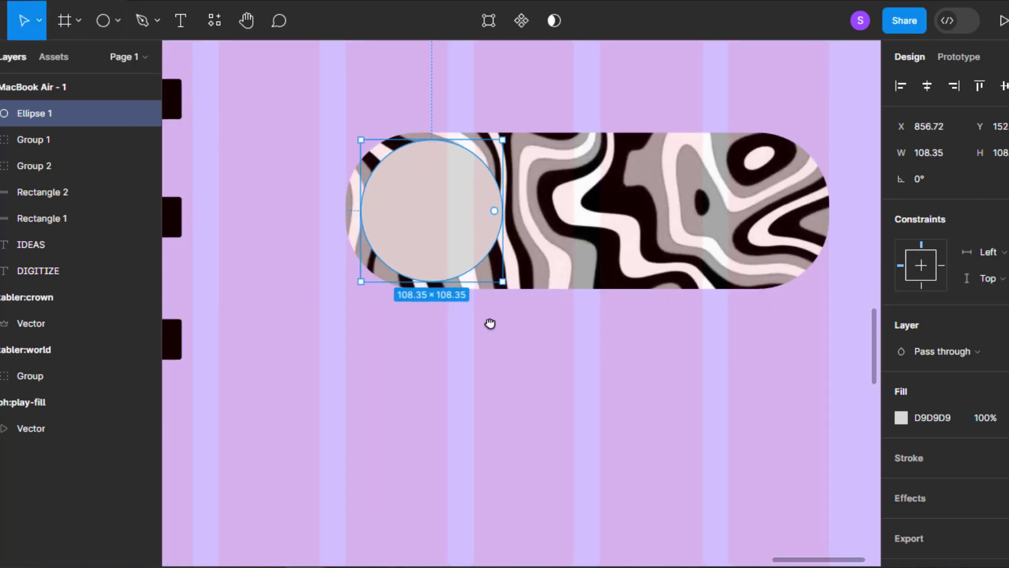
- Fill the circle with black sampled from the headline and lighten it to 111111
key(i)
click(195, 180)
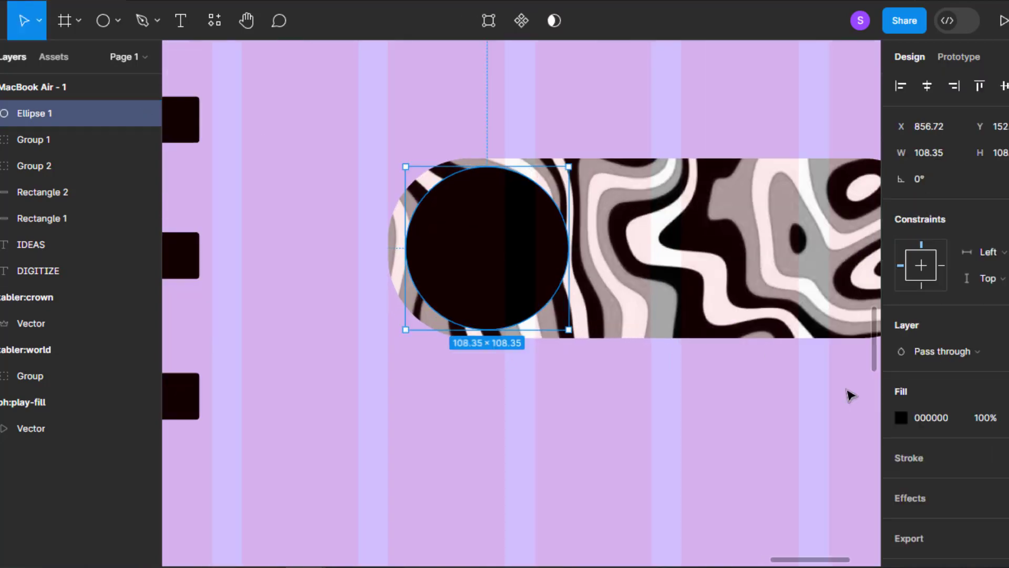
click(901, 417)
drag(692, 308, 668, 336)
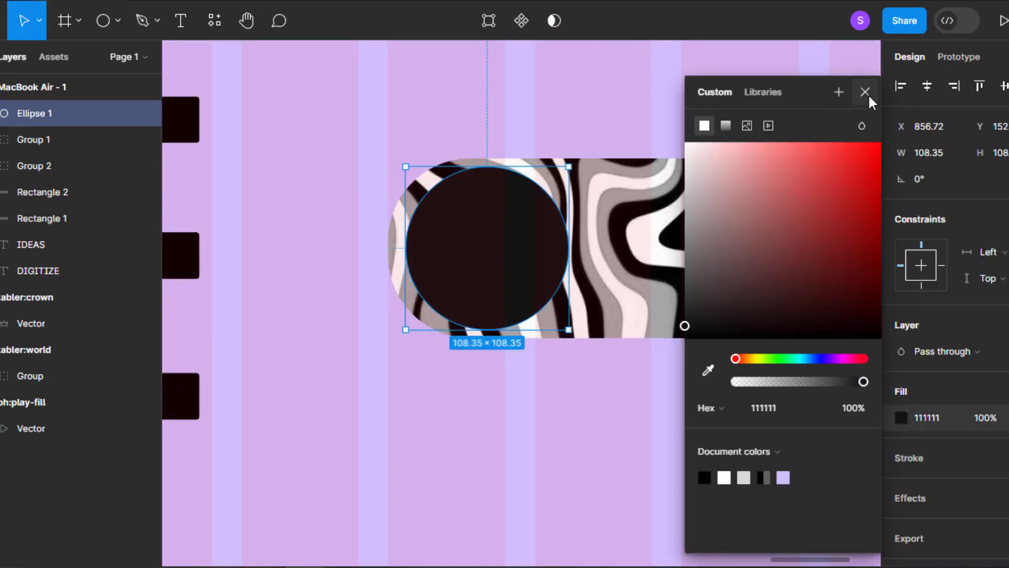
click(864, 93)
- Bring the play triangle onto the dark circle in the marbled pill and shrink it to about 63 × 75
scroll(513, 259, down, 6)
click(221, 179)
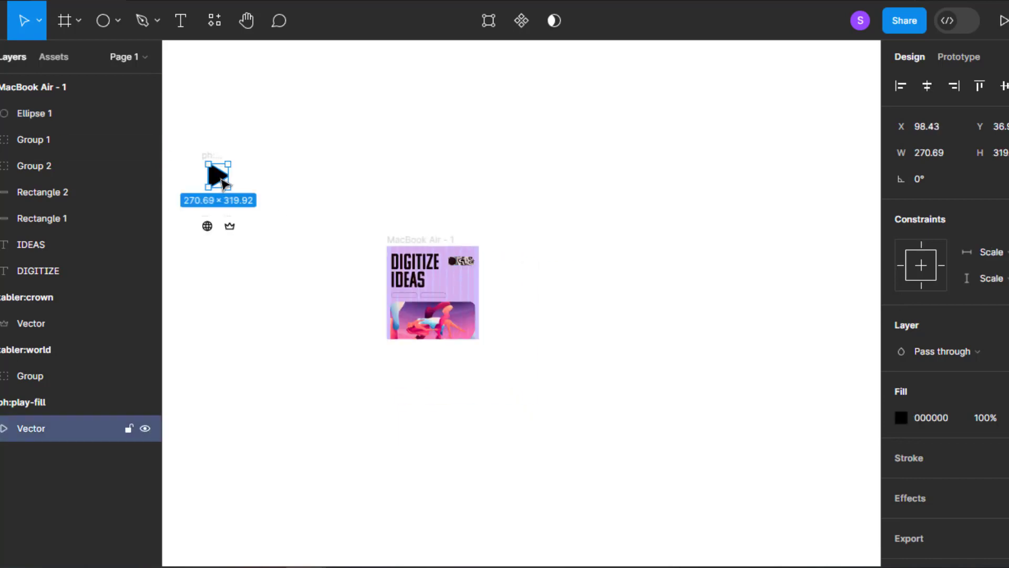
drag(224, 183, 453, 265)
scroll(454, 265, up, 5)
drag(499, 317, 461, 273)
scroll(461, 273, up, 5)
drag(380, 208, 466, 208)
drag(546, 265, 522, 237)
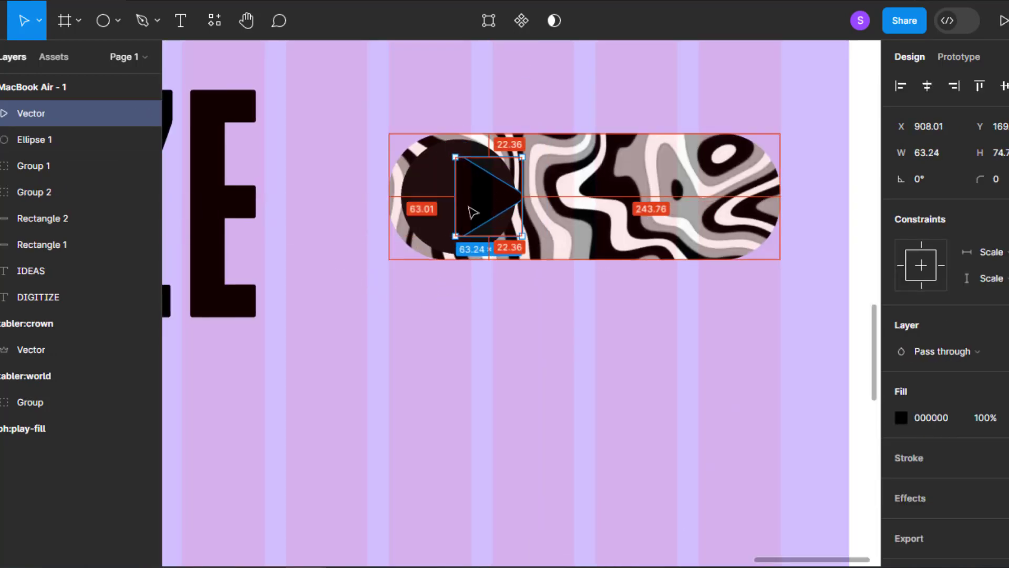
- Fill the play triangle with the lavender page background colour D1BFFF
click(900, 418)
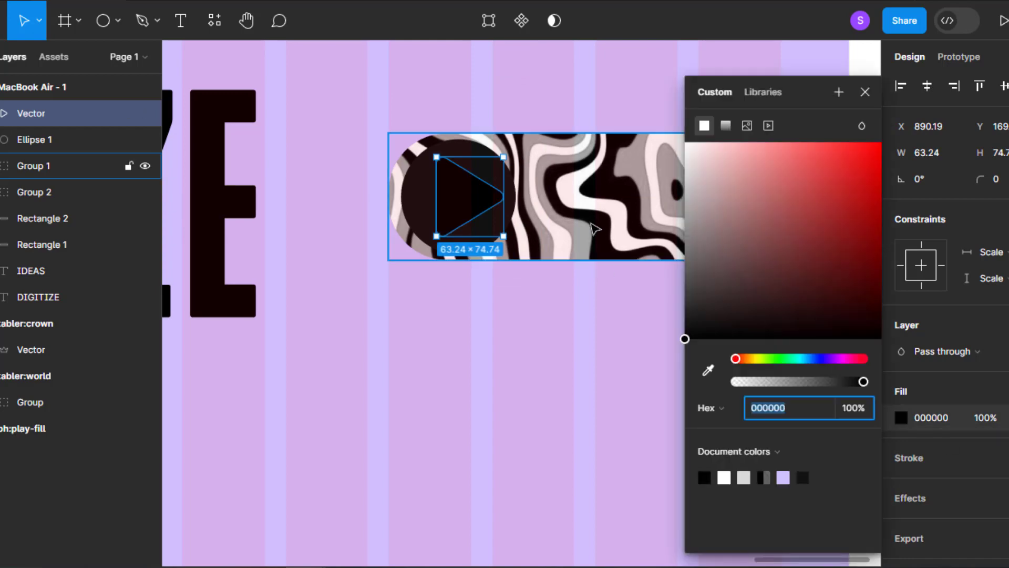
click(491, 356)
click(865, 92)
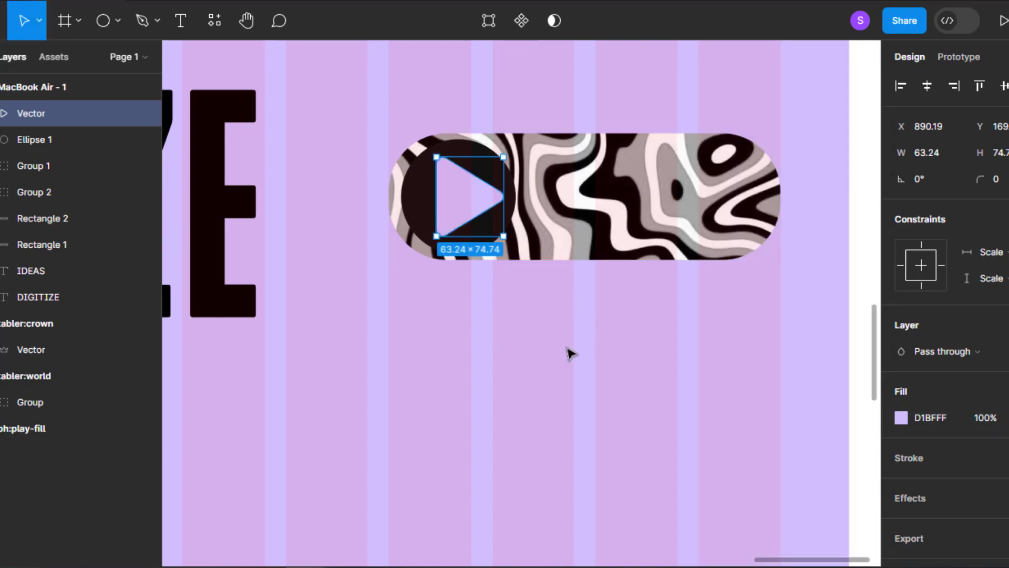
click(567, 352)
- Shrink the play triangle to about 43 × 51 and move it back inside the dark circle
scroll(460, 237, up, 5)
drag(460, 237, 593, 415)
drag(587, 325, 590, 316)
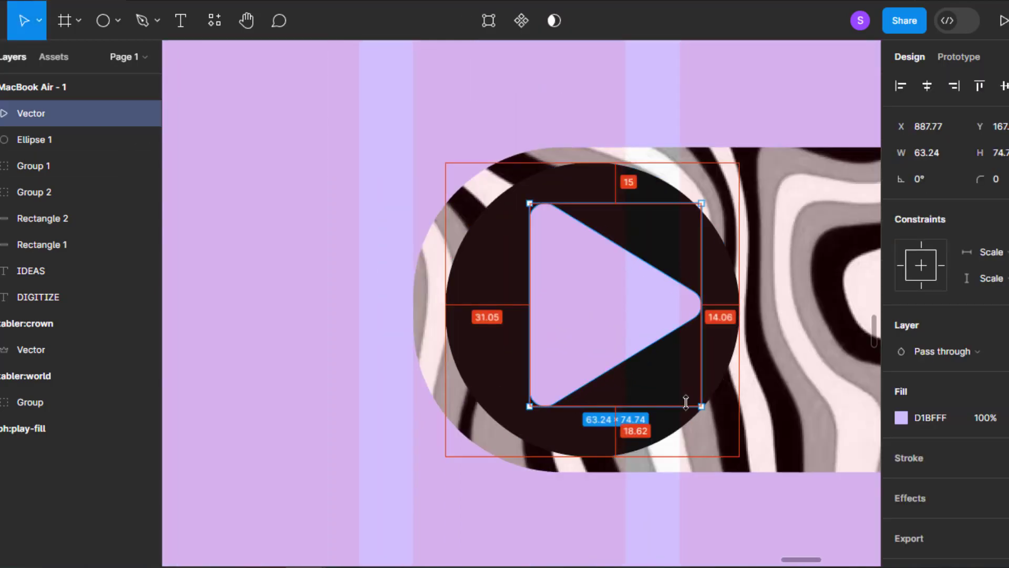
drag(674, 401, 669, 368)
drag(610, 330, 613, 331)
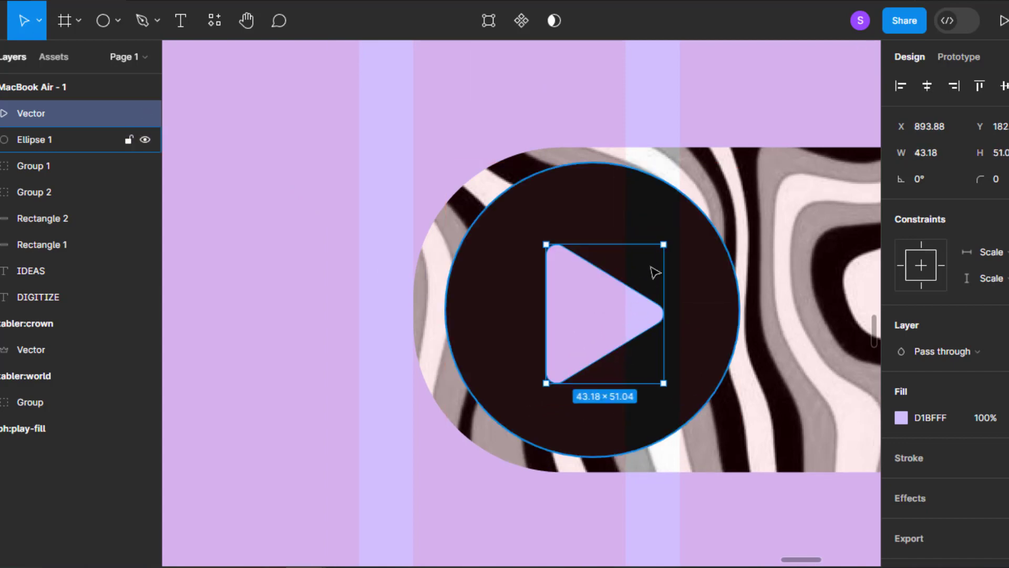
- Align the play triangle and the dark circle on their centers, horizontally and vertically
shift+click(688, 252)
click(927, 85)
click(714, 117)
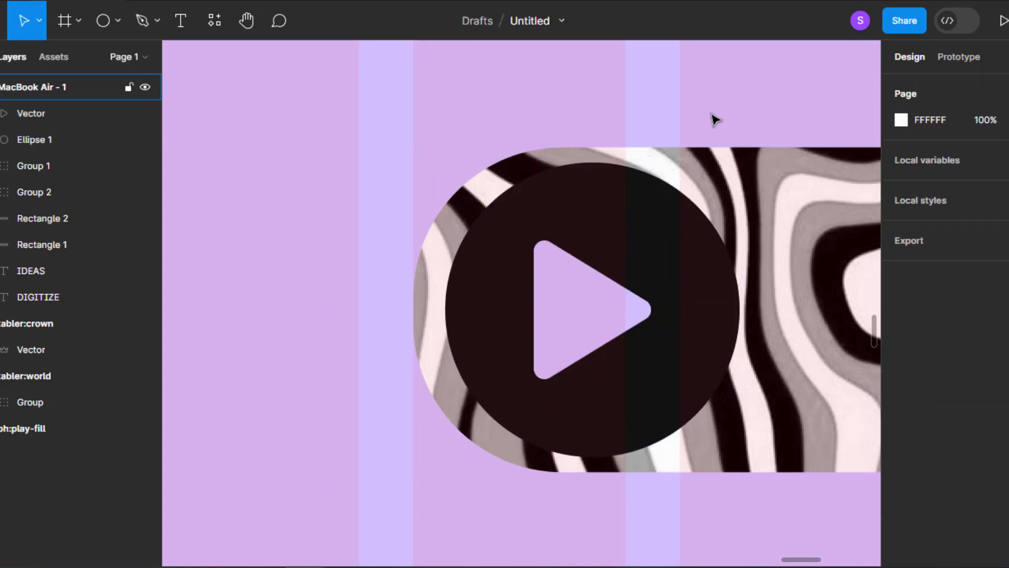
scroll(715, 365, down, 6)
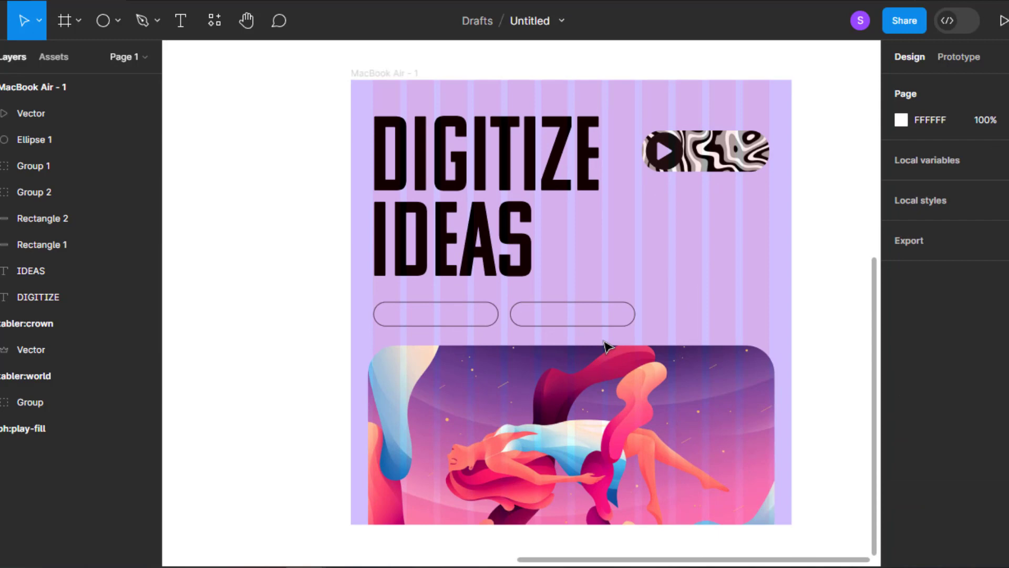
scroll(557, 314, up, 2)
scroll(518, 412, down, 3)
scroll(526, 376, down, 3)
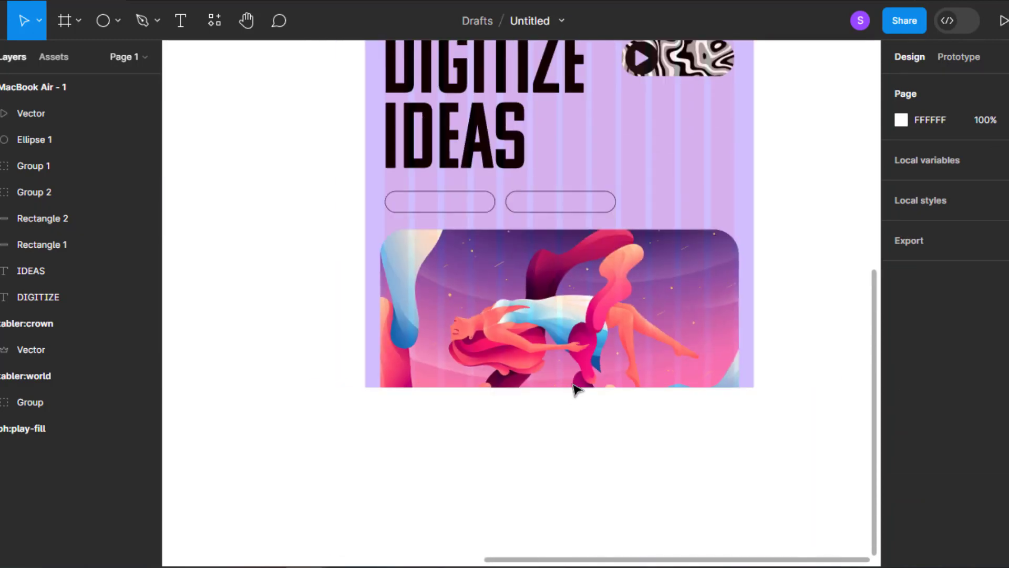
scroll(484, 284, up, 4)
click(421, 192)
scroll(531, 447, down, 3)
drag(547, 429, 551, 531)
key(ctrl+z)
- Delete the play triangle from the dark circle in the marbled pill
scroll(589, 399, up, 1)
click(643, 164)
key(Delete)
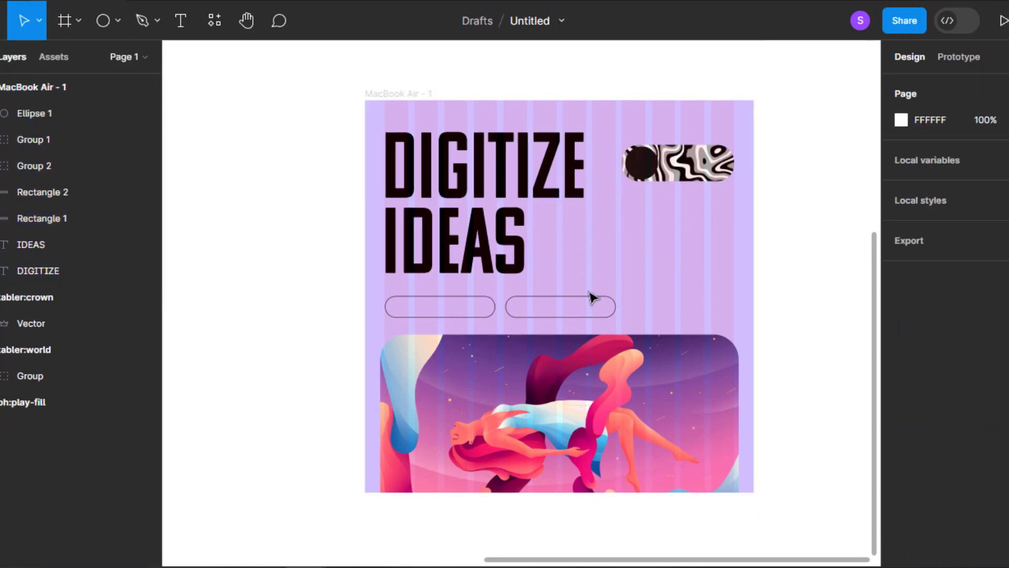
- Extend the MacBook Air frame's bottom edge downward to add empty space below the illustration
scroll(547, 184, down, 3)
click(455, 74)
drag(522, 287, 527, 384)
click(680, 275)
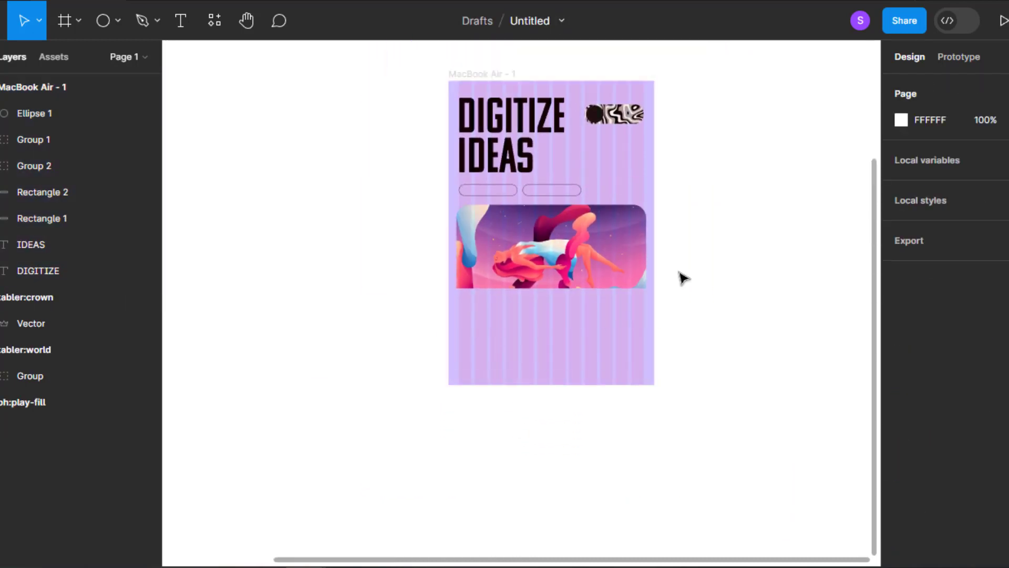
- Draw a full-width rectangle of about 1280 × 603 filling the empty frame area below the illustration
scroll(520, 416, up, 8)
scroll(526, 261, down, 1)
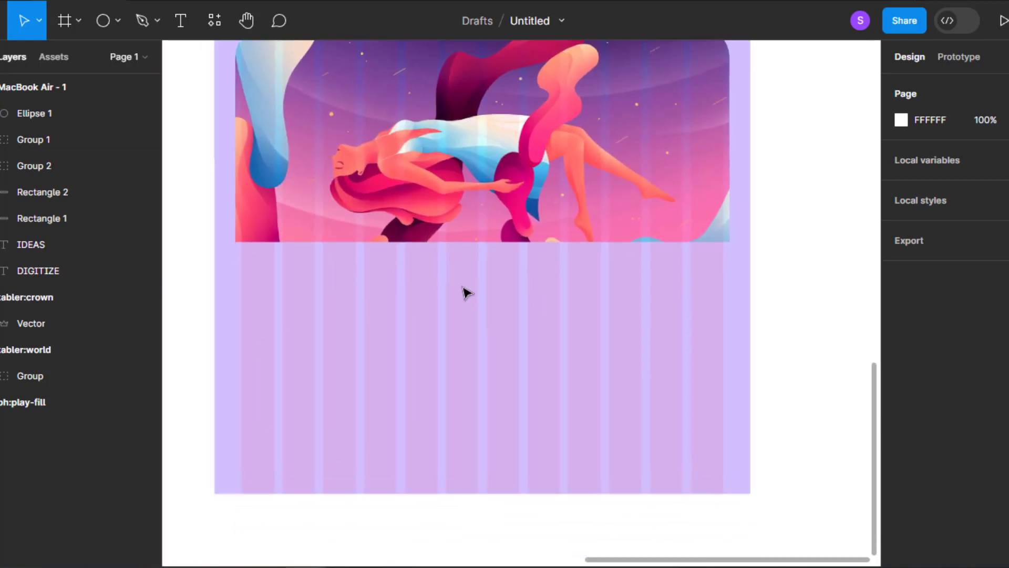
scroll(466, 293, up, 2)
scroll(189, 160, down, 1)
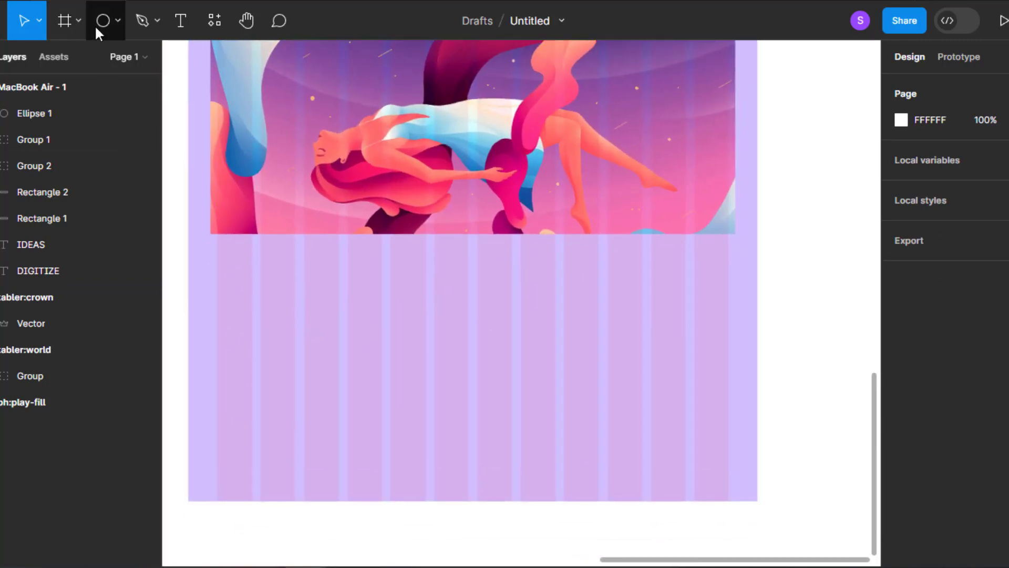
click(118, 22)
click(116, 22)
click(115, 22)
click(116, 56)
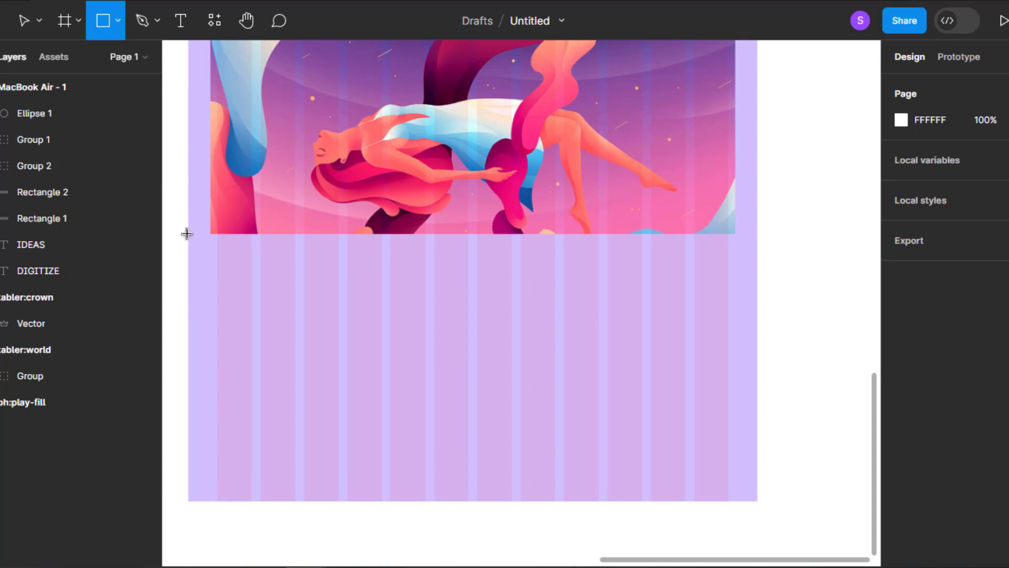
mouse_move(187, 233)
mouse_down()
mouse_move(580, 490)
mouse_move(757, 521)
mouse_move(760, 501)
mouse_up()
click(798, 462)
scroll(557, 435, down, 1)
- Fill the bottom rectangle with a sampled black and lighten it slightly to a near-black
click(478, 410)
scroll(451, 266, up, 3)
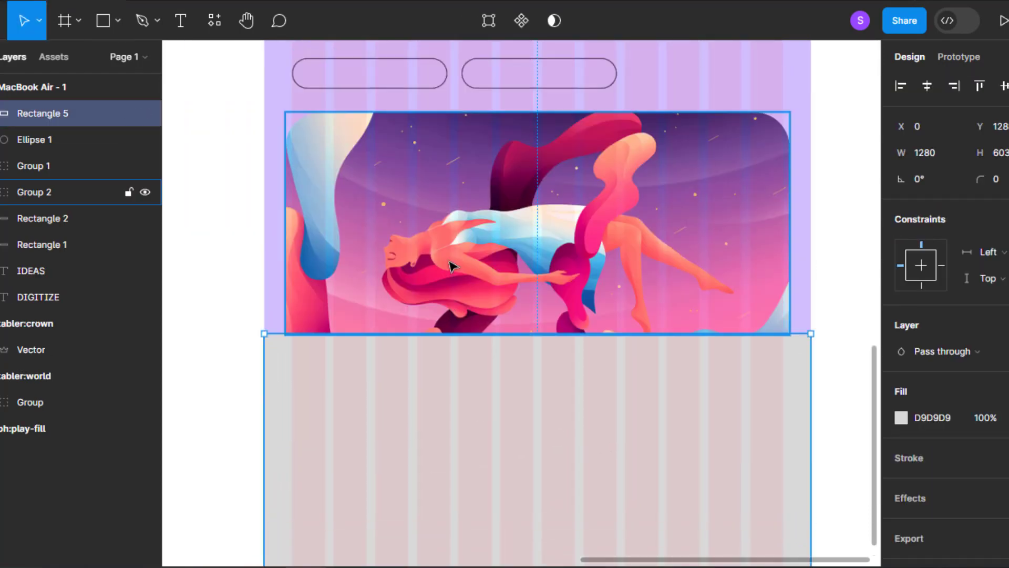
scroll(453, 267, up, 2)
key(i)
click(478, 106)
scroll(657, 294, down, 4)
click(901, 418)
drag(728, 299, 676, 343)
click(864, 99)
click(835, 214)
- Add the white text DISCUSS YOUR IDEAS on the dark bottom section and shift it toward the frame's center
scroll(248, 380, up, 2)
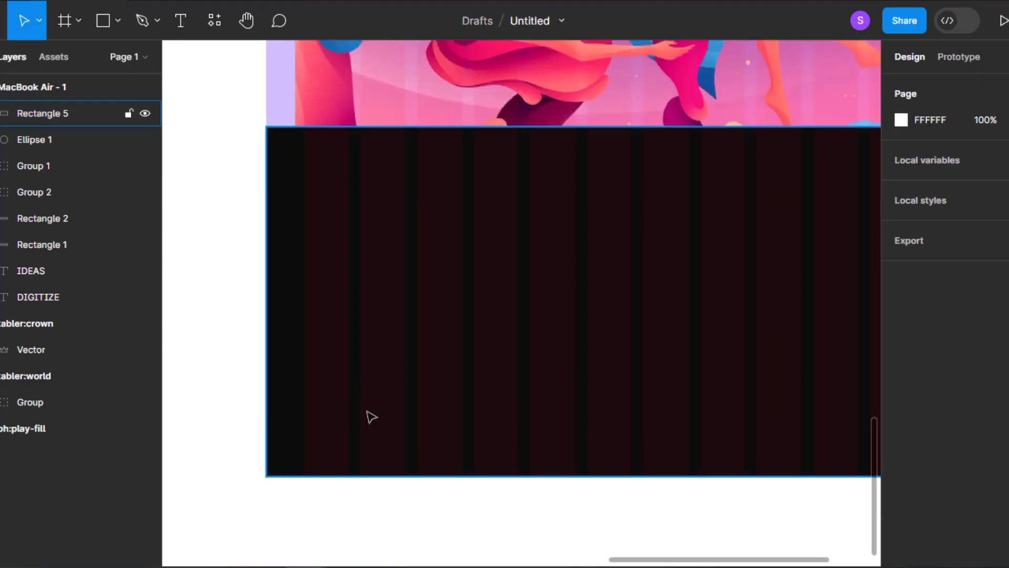
scroll(414, 349, down, 1)
drag(414, 349, 344, 417)
click(355, 283)
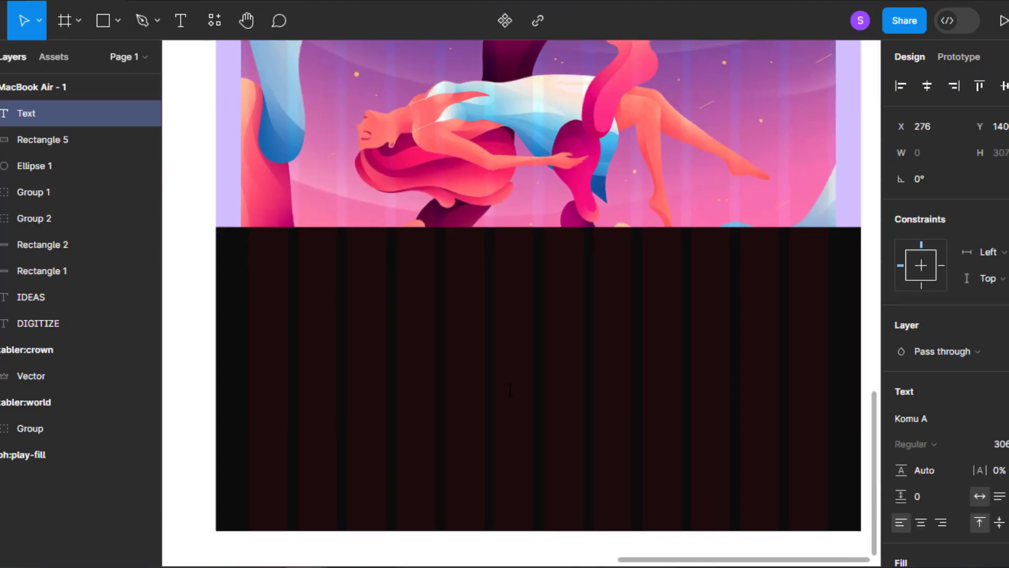
text(DISCUSS)
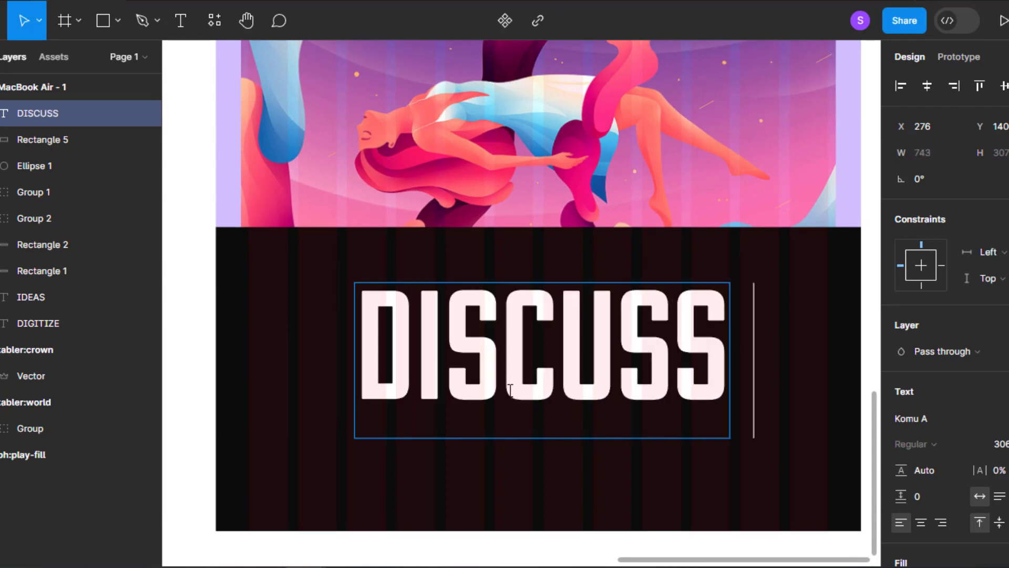
text( YOUR IDE)
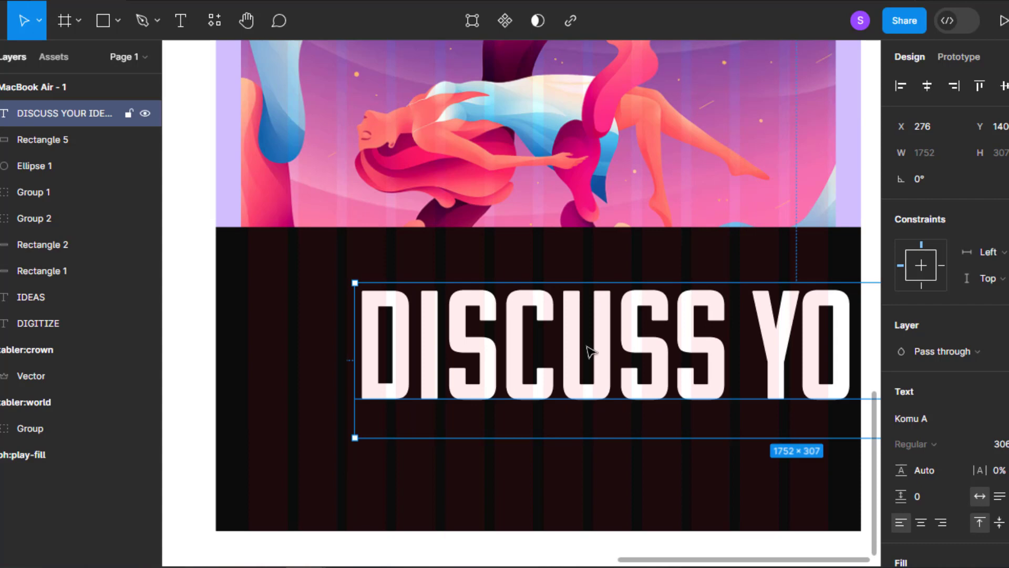
scroll(590, 351, down, 3)
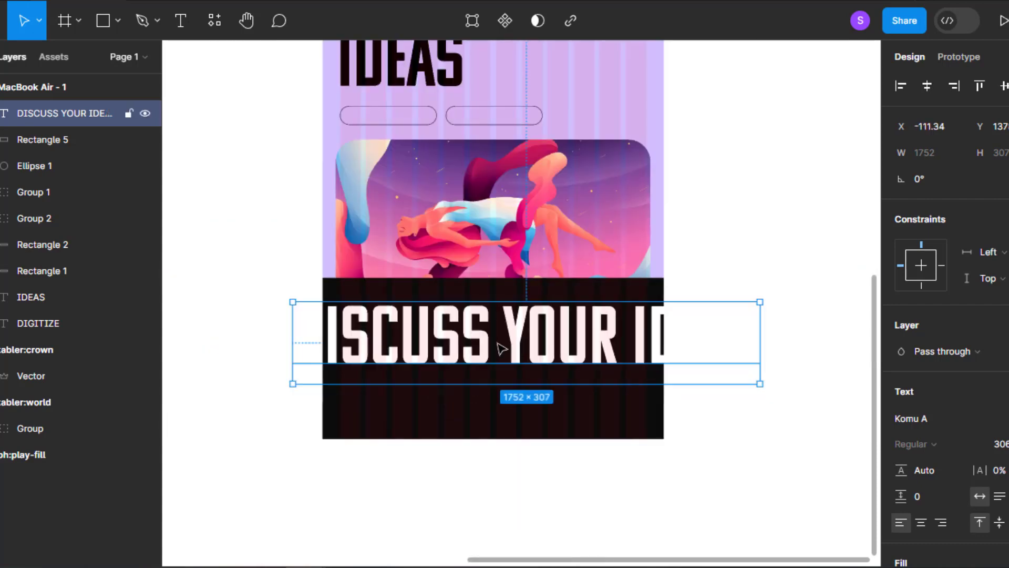
- Scale the DISCUSS YOUR IDEAS text in the dark section down to about 468 × 82
key(k)
drag(754, 339, 546, 274)
scroll(442, 329, up, 3)
key(ctrl+z)
drag(395, 345, 483, 294)
scroll(463, 302, up, 5)
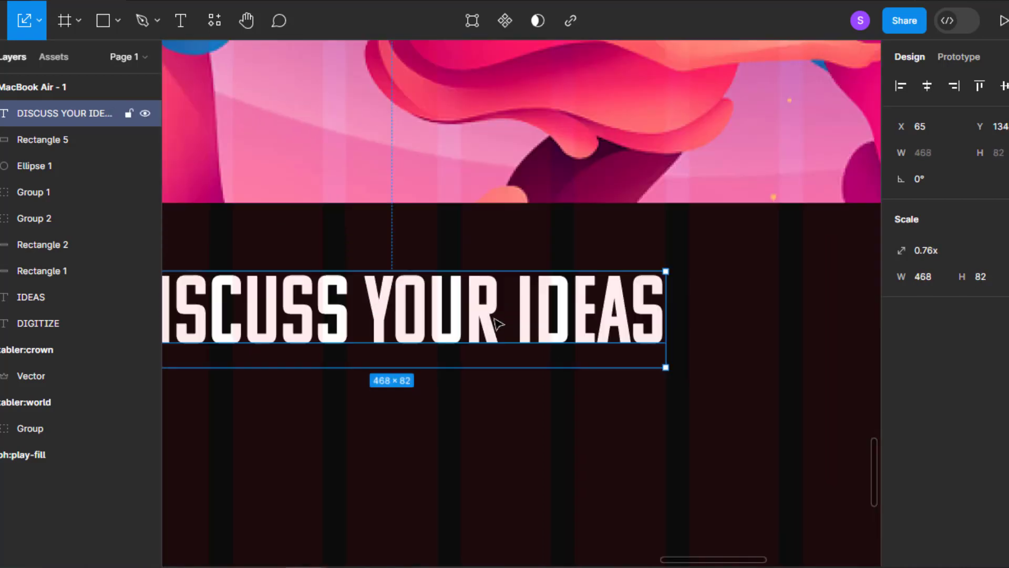
- Position the DISCUSS YOUR IDEAS text near the top of the dark section, starting at the first grid column
scroll(489, 324, down, 4)
scroll(315, 317, up, 3)
scroll(521, 338, up, 5)
drag(318, 313, 515, 316)
scroll(515, 315, down, 4)
drag(683, 325, 387, 322)
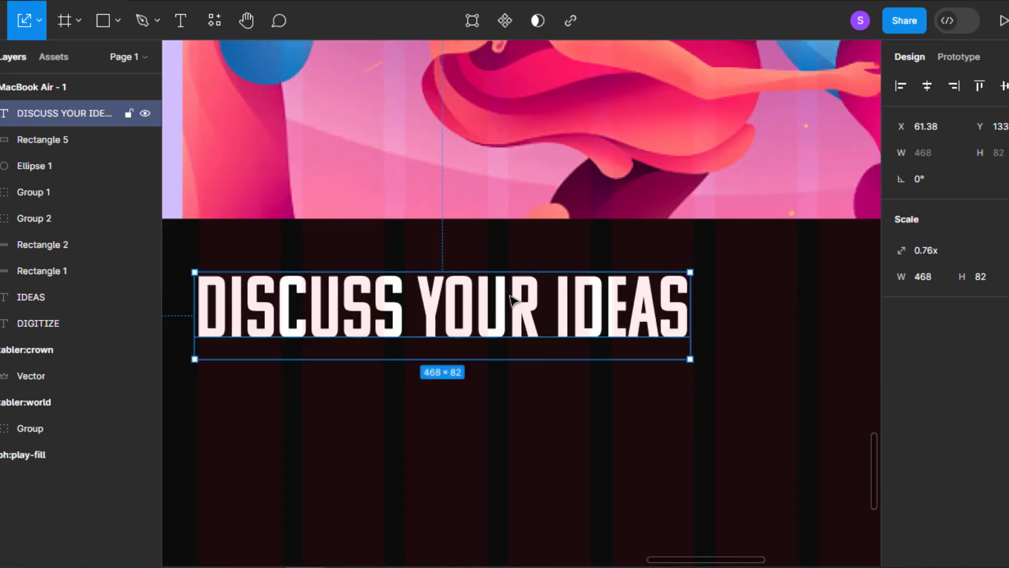
scroll(511, 298, down, 2)
- Duplicate the DISCUSS YOUR IDEAS text on the same line, to the right of the original
drag(465, 312, 343, 354)
drag(390, 355, 529, 363)
scroll(720, 355, down, 2)
drag(535, 360, 659, 367)
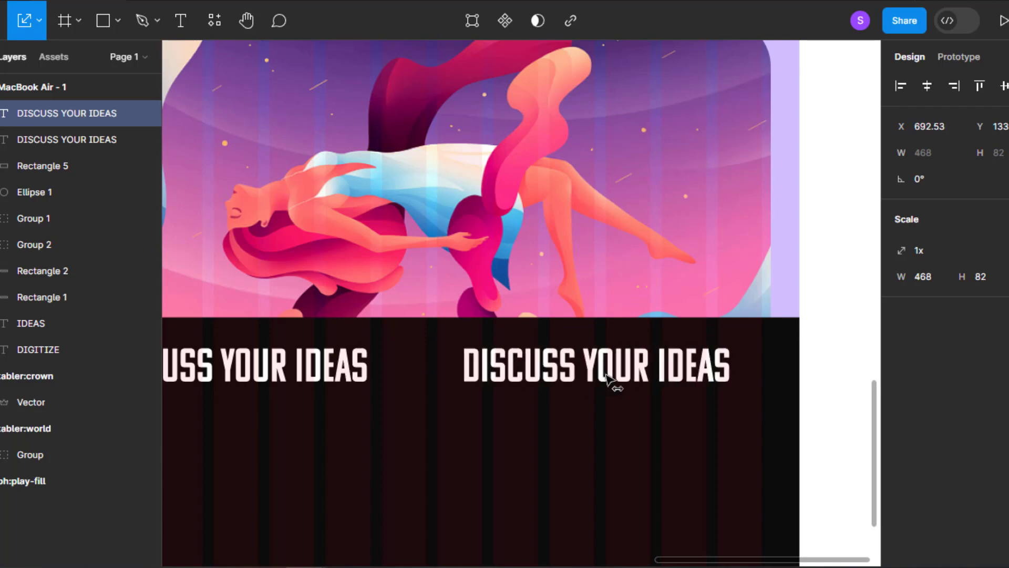
scroll(568, 370, down, 2)
drag(568, 370, 649, 372)
- Scale both DISCUSS YOUR IDEAS texts up together to about 708 × 124 each and place them from the first grid column
click(491, 370)
shift+click(626, 369)
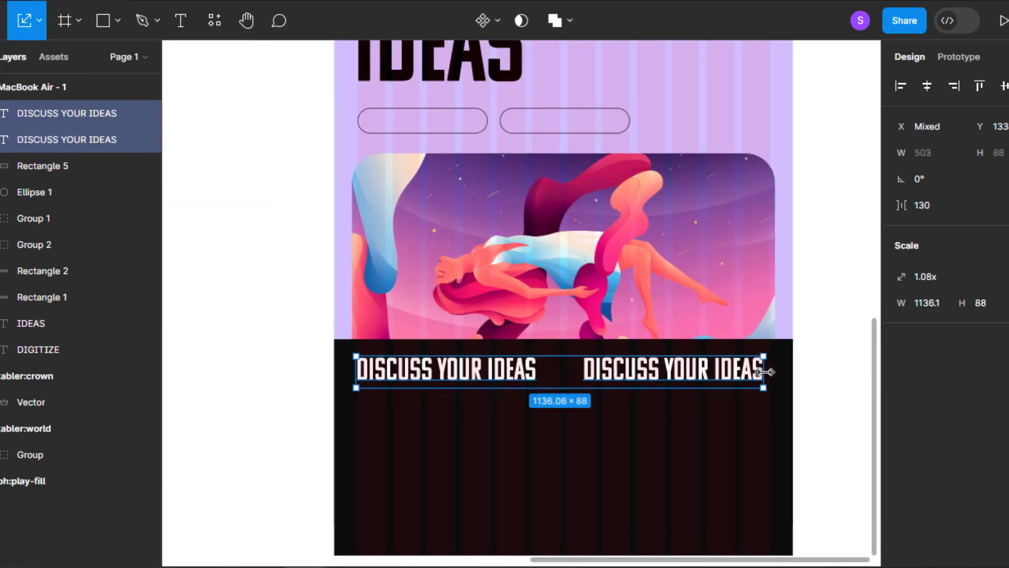
drag(800, 372, 754, 387)
scroll(447, 382, down, 2)
scroll(452, 391, up, 4)
drag(387, 384, 468, 310)
drag(429, 312, 429, 333)
click(805, 327)
drag(809, 326, 793, 326)
key(ctrl+z)
scroll(754, 330, down, 4)
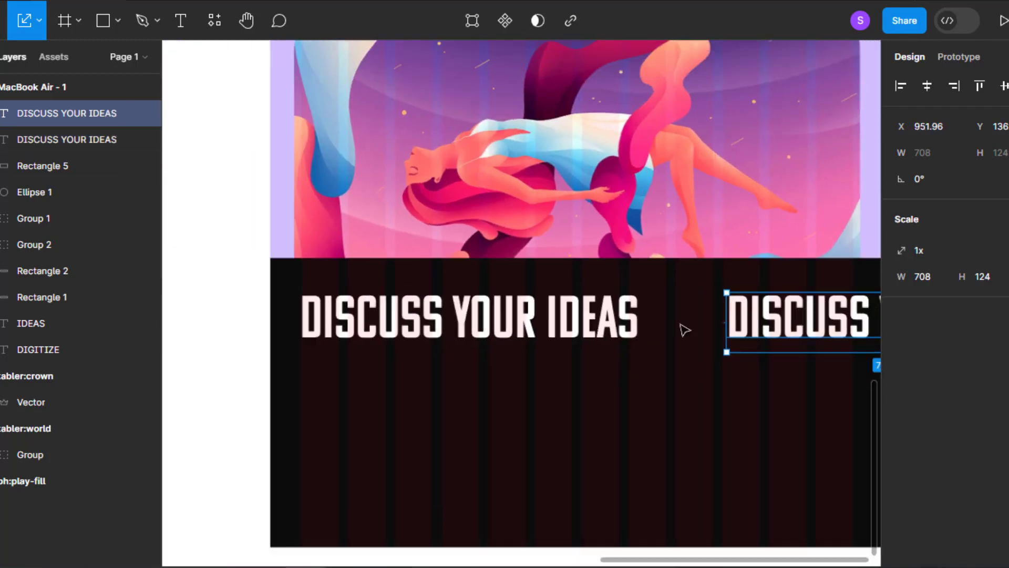
- Scale both DISCUSS YOUR IDEAS texts down together so only the end of the second runs past the frame edge
click(468, 342)
shift+click(626, 344)
click(808, 352)
key(ctrl+z)
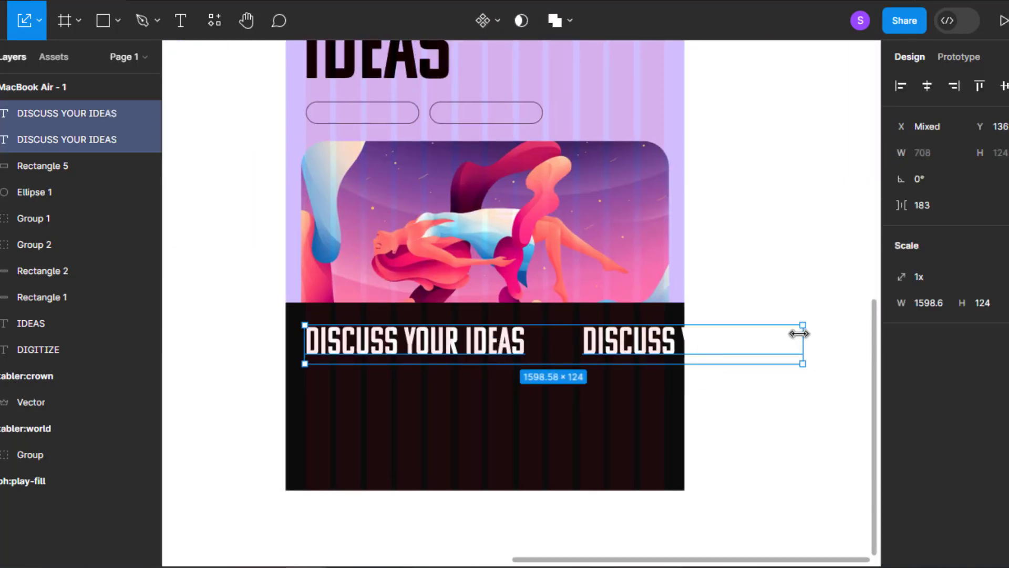
click(733, 347)
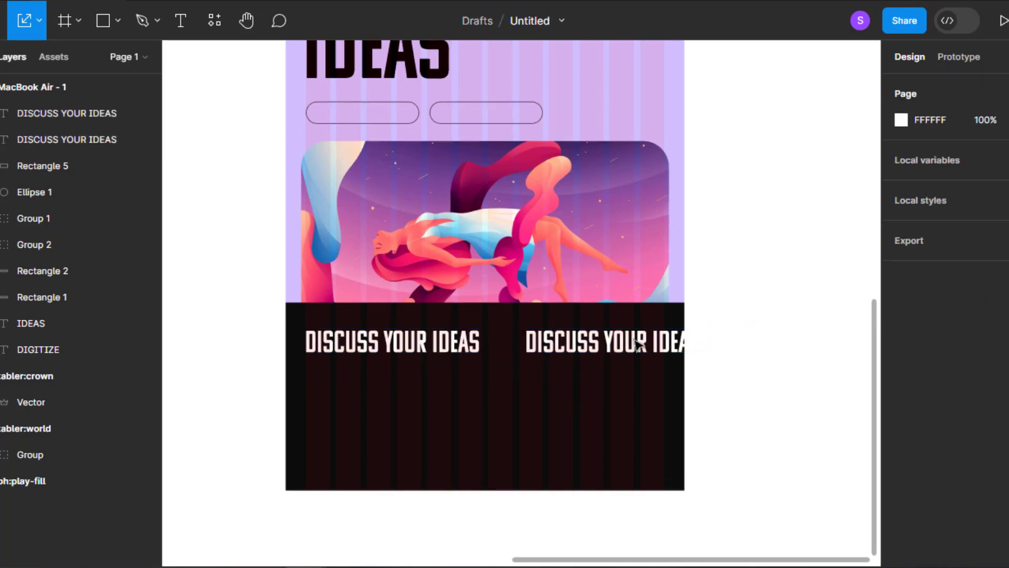
scroll(573, 351, up, 1)
scroll(429, 337, up, 1)
scroll(388, 340, down, 1)
click(359, 348)
scroll(359, 350, up, 3)
key(Escape)
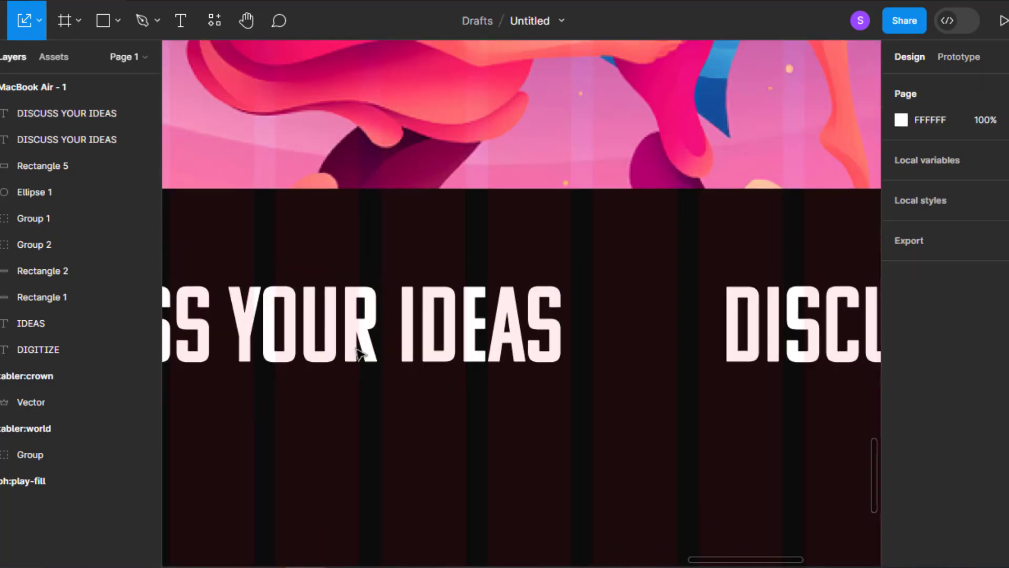
click(449, 406)
- Move the crown vector from outside the frame into the gap between the two DISCUSS YOUR IDEAS texts
scroll(449, 408, down, 4)
click(655, 335)
drag(538, 206, 505, 329)
scroll(505, 329, down, 1)
scroll(505, 329, down, 4)
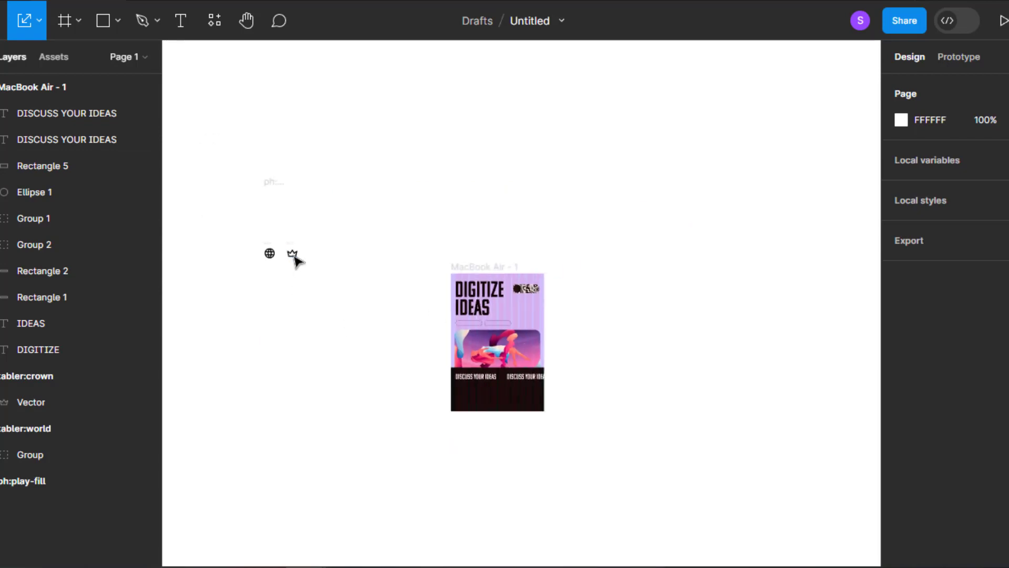
click(269, 253)
scroll(505, 381, up, 10)
drag(269, 253, 518, 363)
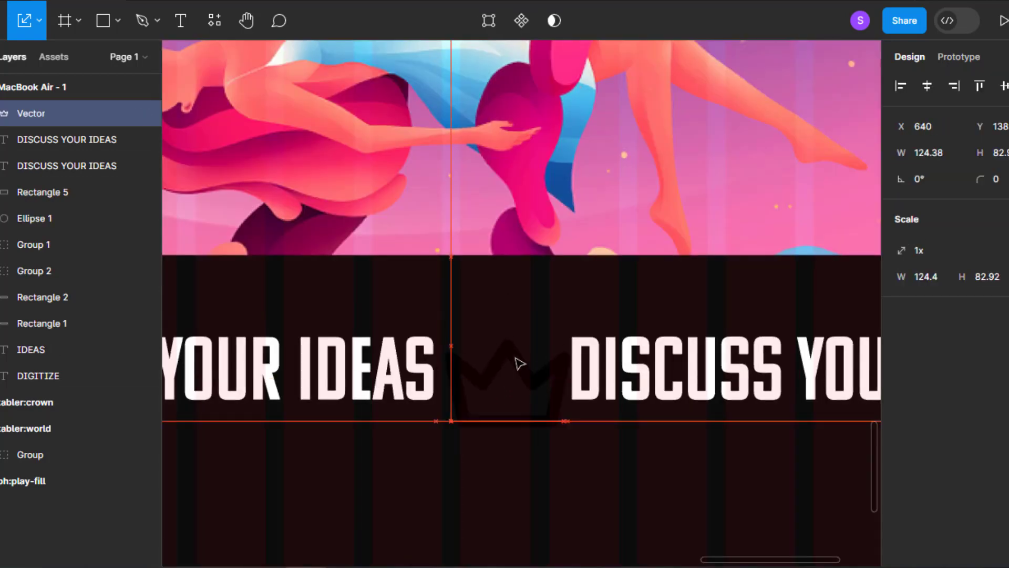
- Scale the crown down to about 39 × 26 and center it between the two DISCUSS YOUR IDEAS texts
scroll(517, 361, up, 2)
drag(589, 461, 552, 405)
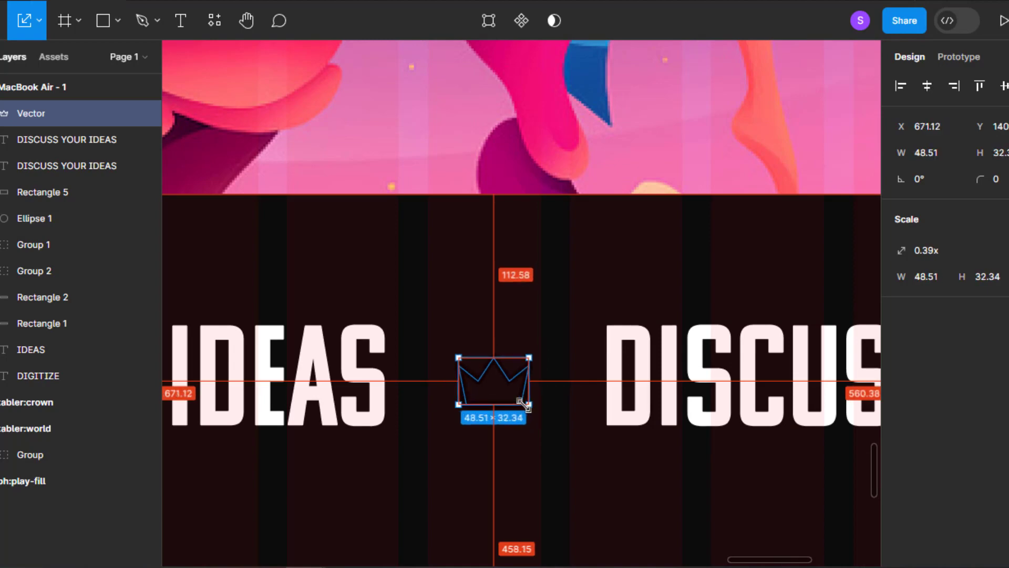
drag(522, 401, 519, 398)
scroll(510, 356, up, 3)
mouse_move(510, 356)
mouse_down()
mouse_move(534, 352)
mouse_move(509, 361)
mouse_up()
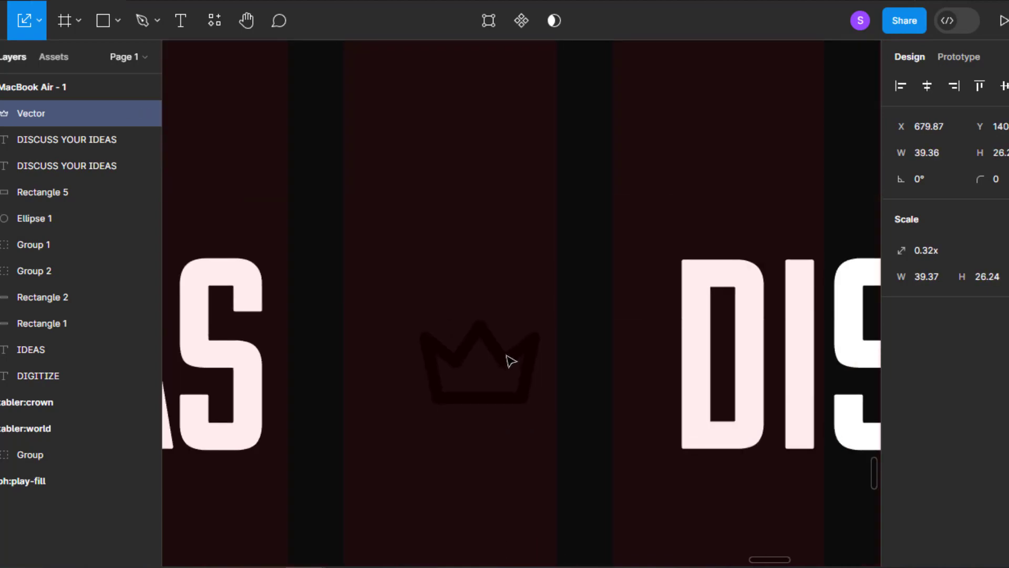
scroll(525, 360, down, 4)
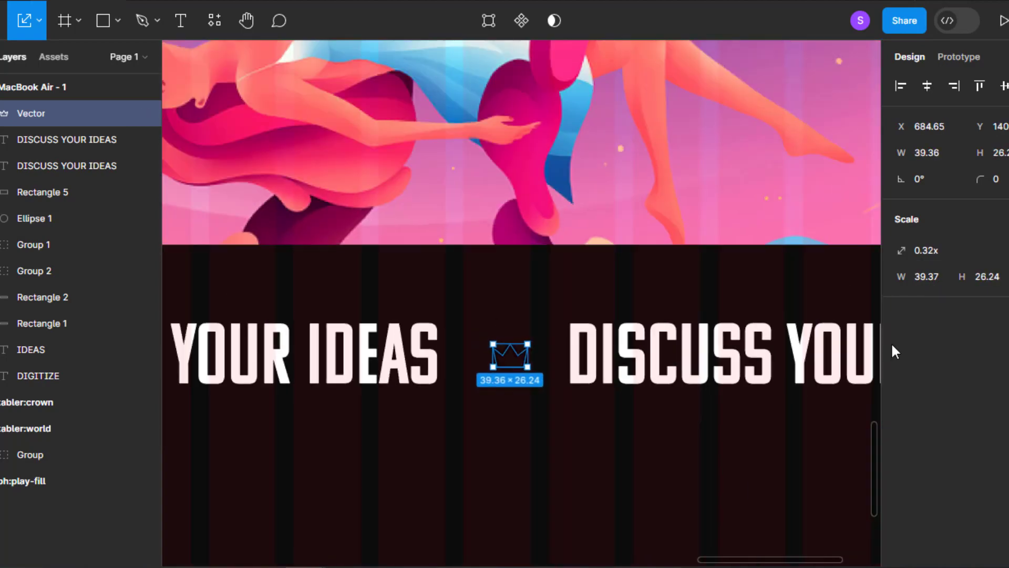
- Try the purple 402E78, sampled from the illustration, as the crown's stroke color
key(v)
click(902, 451)
text(i)
scroll(421, 308, up, 4)
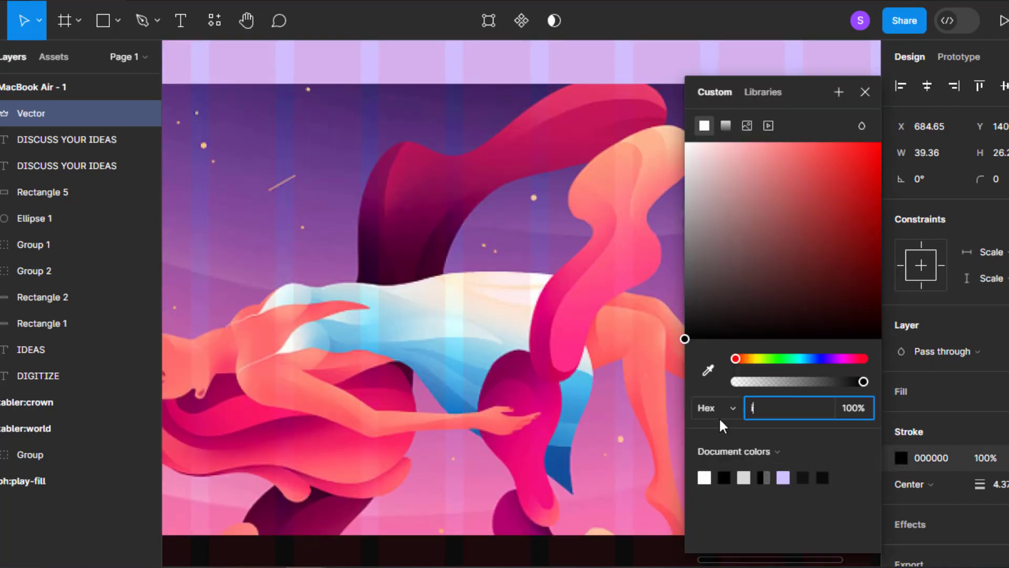
scroll(495, 347, down, 1)
click(381, 103)
click(866, 92)
scroll(724, 179, down, 4)
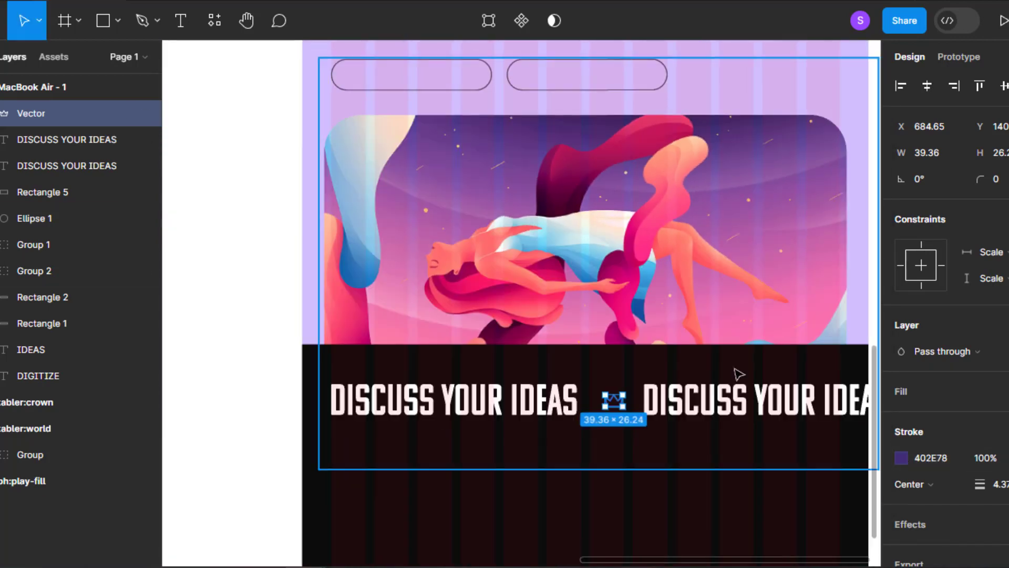
- Recolor the crown's stroke with the white sampled from the DISCUSS YOUR IDEAS text
click(626, 462)
scroll(626, 463, up, 2)
click(613, 390)
key(i)
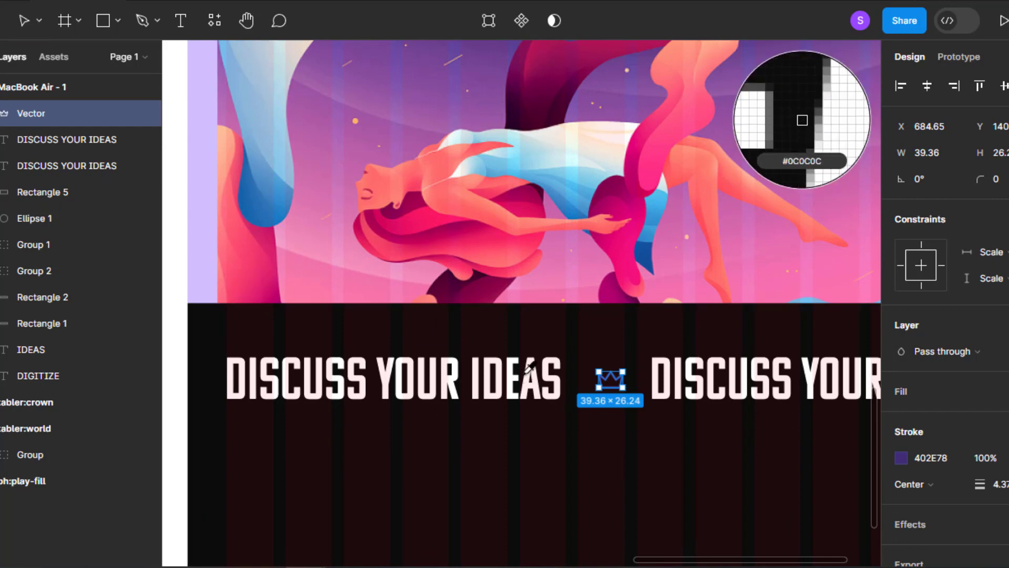
click(526, 384)
click(719, 454)
scroll(584, 453, down, 4)
click(758, 427)
scroll(631, 353, up, 2)
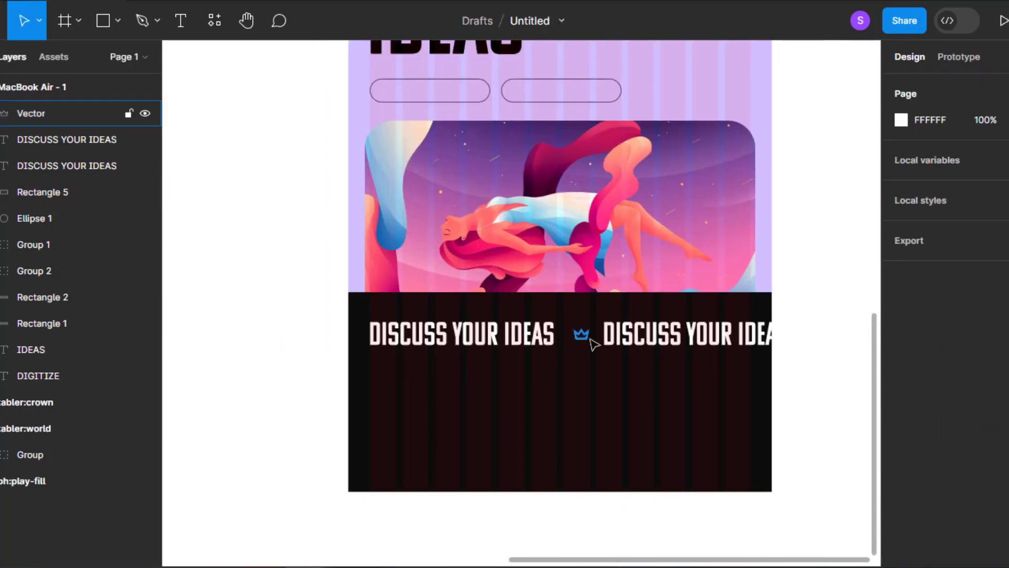
scroll(592, 344, down, 1)
scroll(543, 399, up, 2)
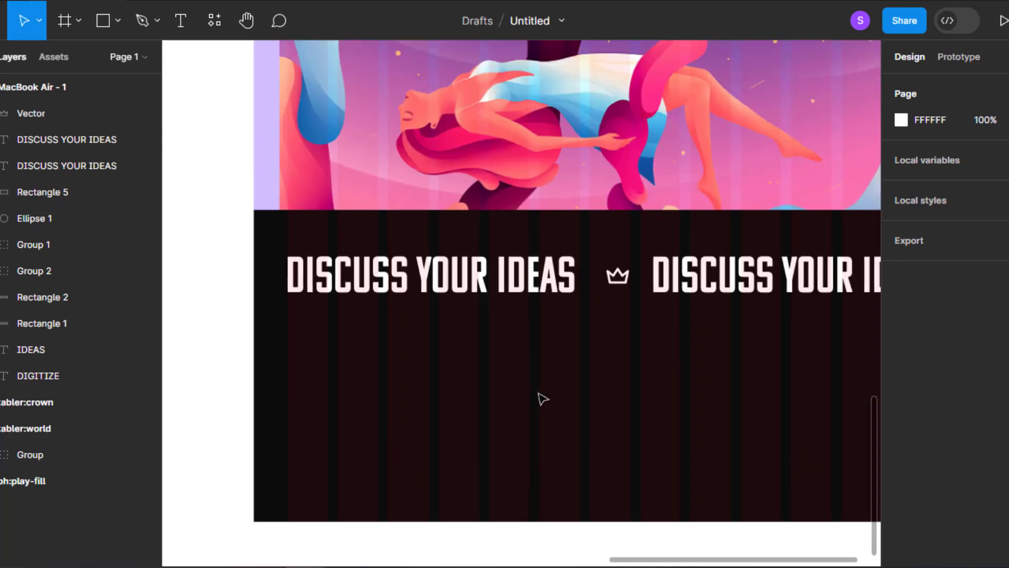
- Duplicate the dark bottom rectangle and fit the copy to about 1280 × 384 below the DISCUSS YOUR IDEAS line
click(543, 398)
scroll(497, 353, down, 3)
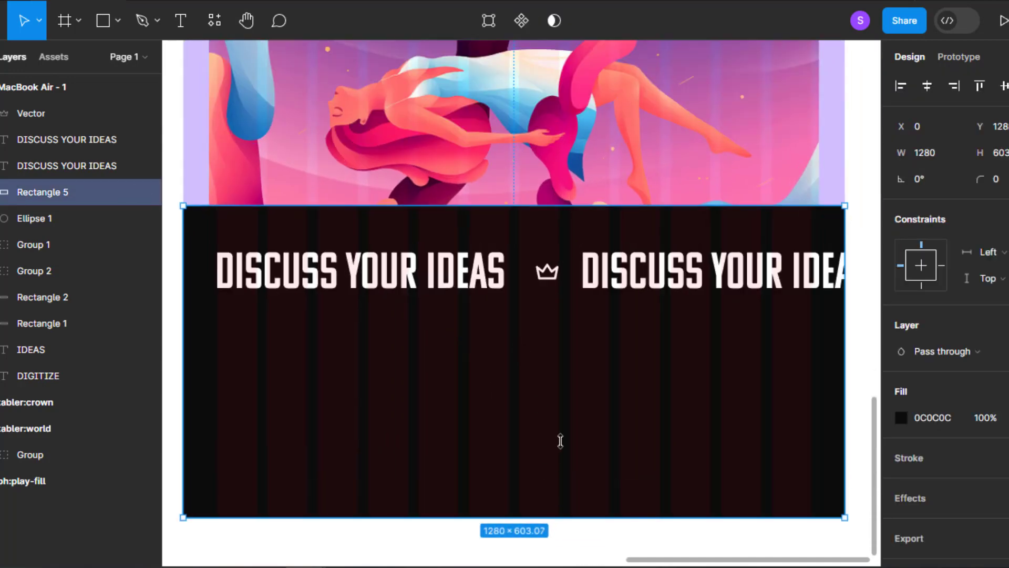
drag(560, 441, 543, 511)
scroll(354, 412, up, 3)
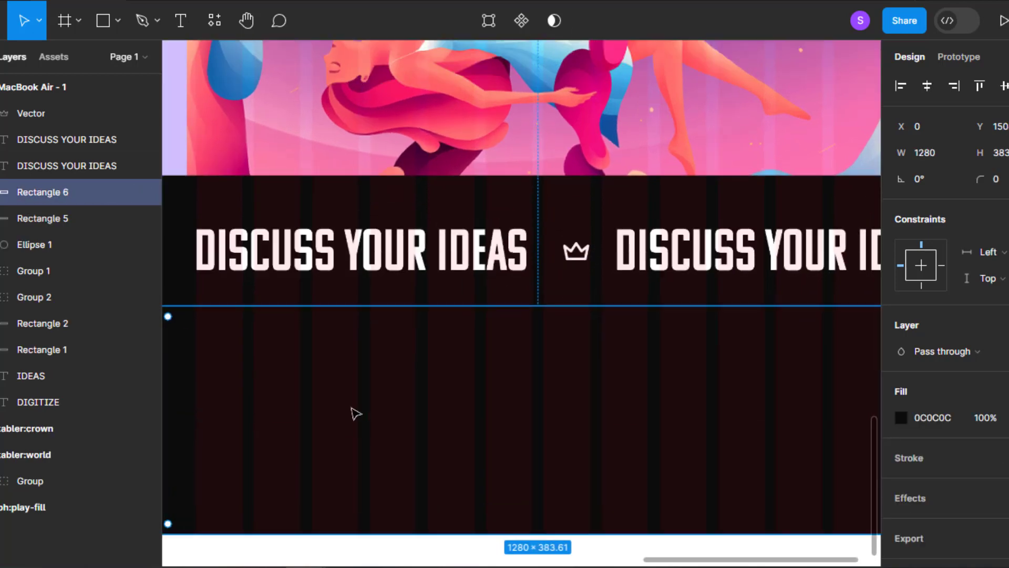
scroll(620, 349, down, 1)
scroll(406, 292, right, 2)
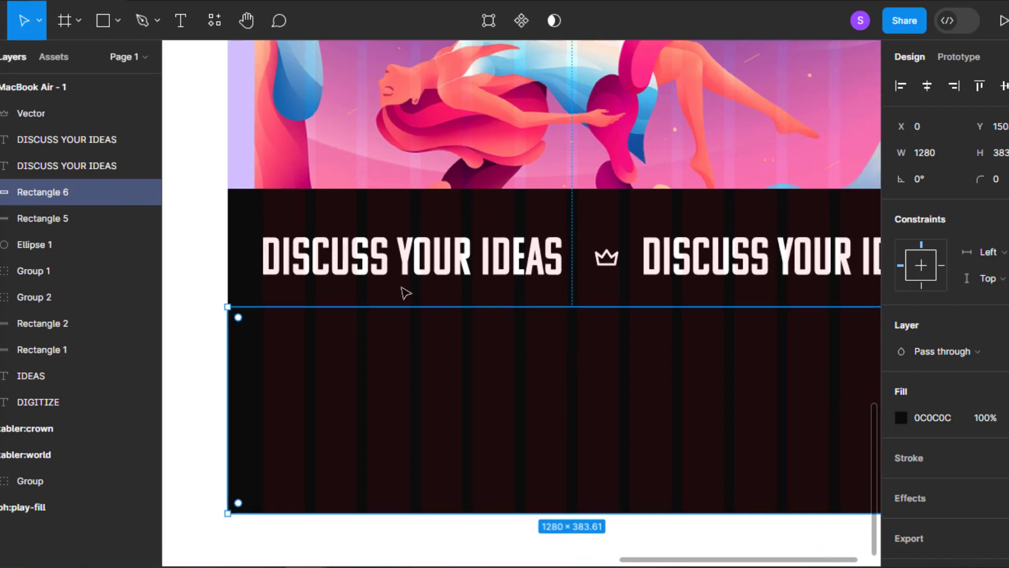
- Copy the first DISCUSS YOUR IDEAS text into the lower rectangle and lighten that rectangle's fill to 343434
alt+drag(420, 268, 426, 359)
click(620, 394)
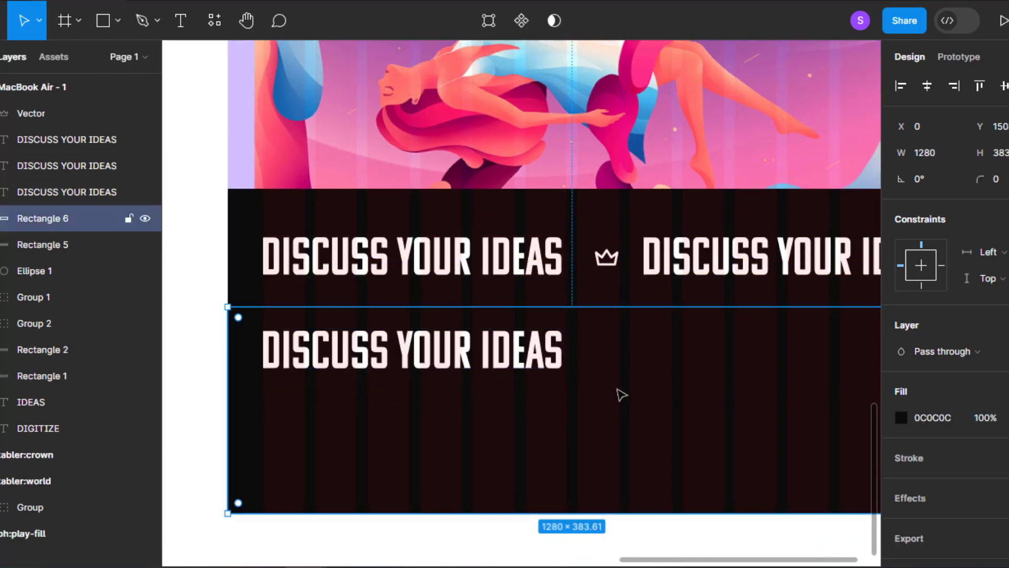
click(901, 417)
drag(694, 325, 683, 306)
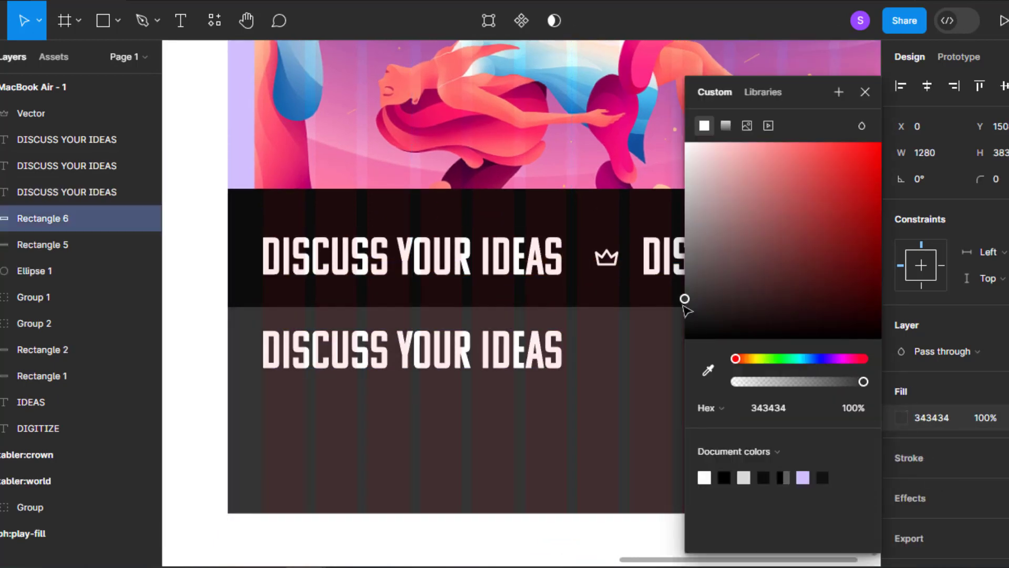
click(853, 98)
- Change the copied text to OUR SERVICES, scale it 1.5x to about 568 × 148 and shift it slightly down
double_click(389, 348)
text(OUR SERVICE)
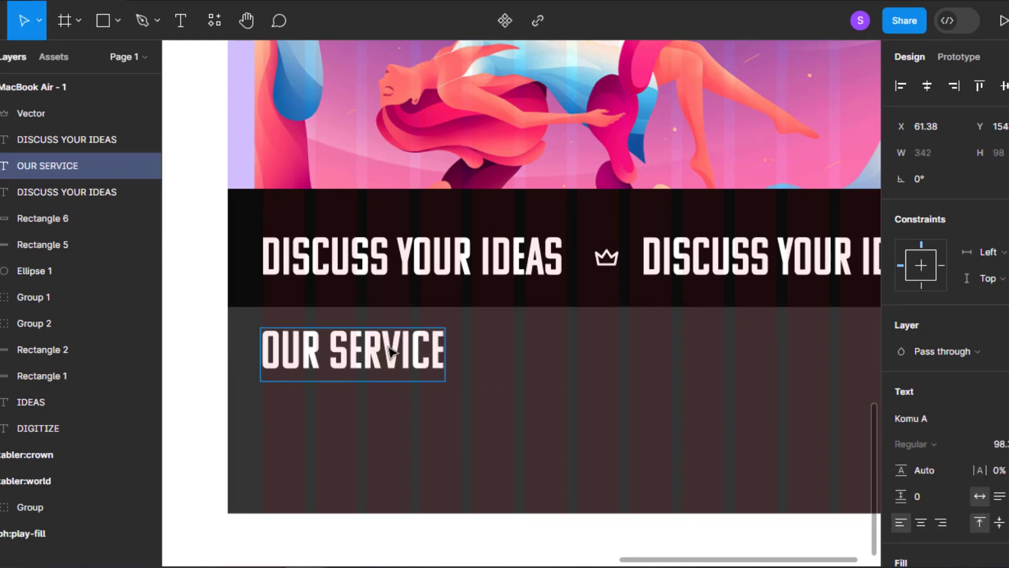
text(k)
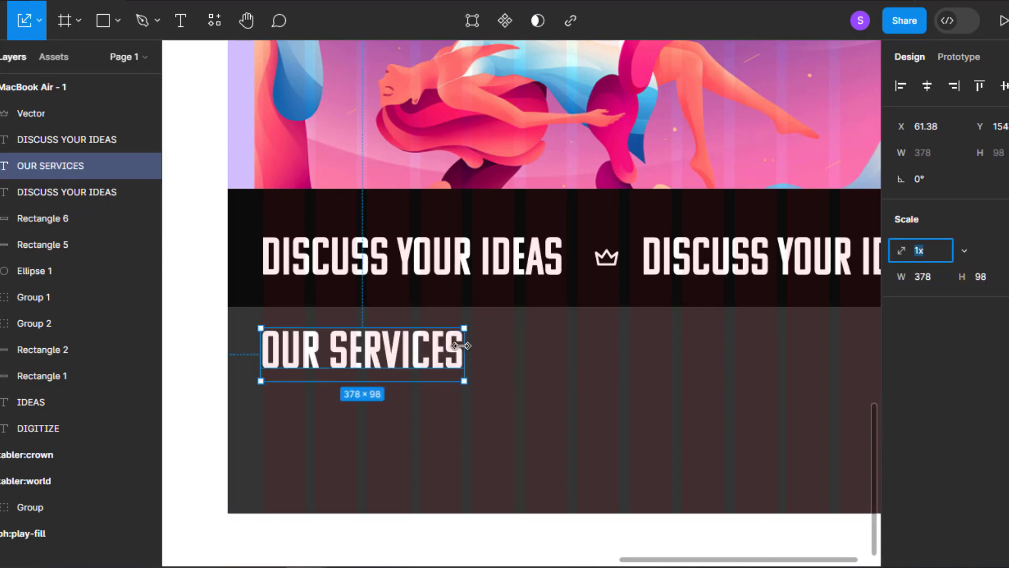
drag(466, 345, 569, 358)
drag(471, 361, 475, 376)
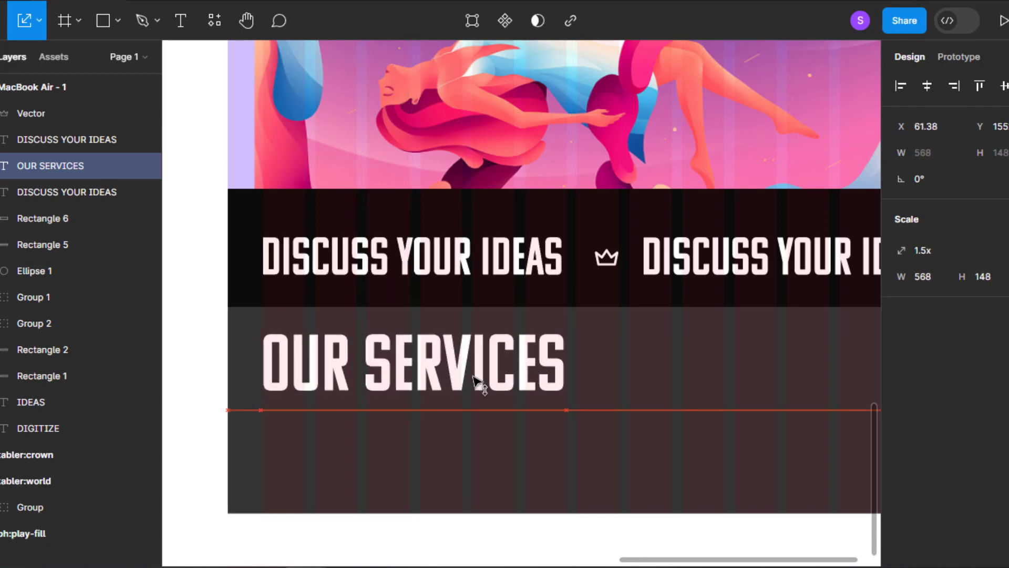
- Draw a circle of about 36 × 36 just after the OUR SERVICES heading as a full stop
scroll(594, 375, up, 1)
click(592, 377)
click(117, 21)
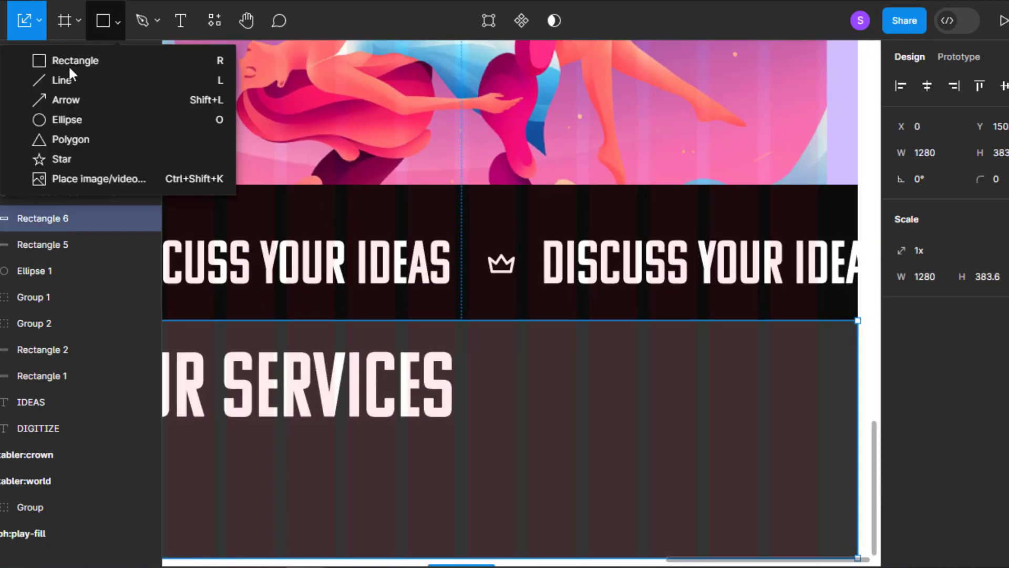
click(69, 119)
scroll(463, 390, up, 3)
drag(423, 340, 486, 404)
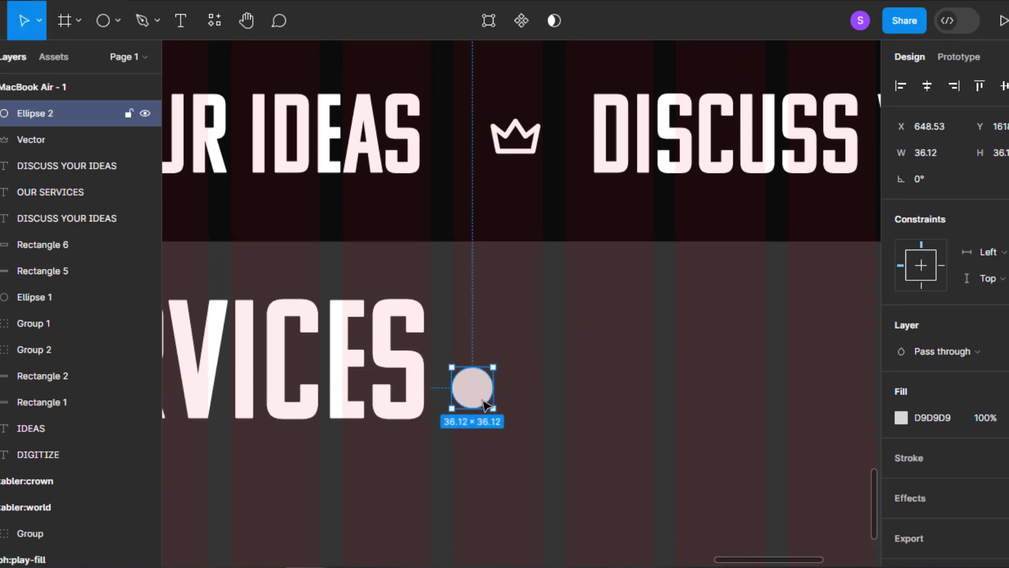
scroll(462, 383, down, 5)
click(473, 415)
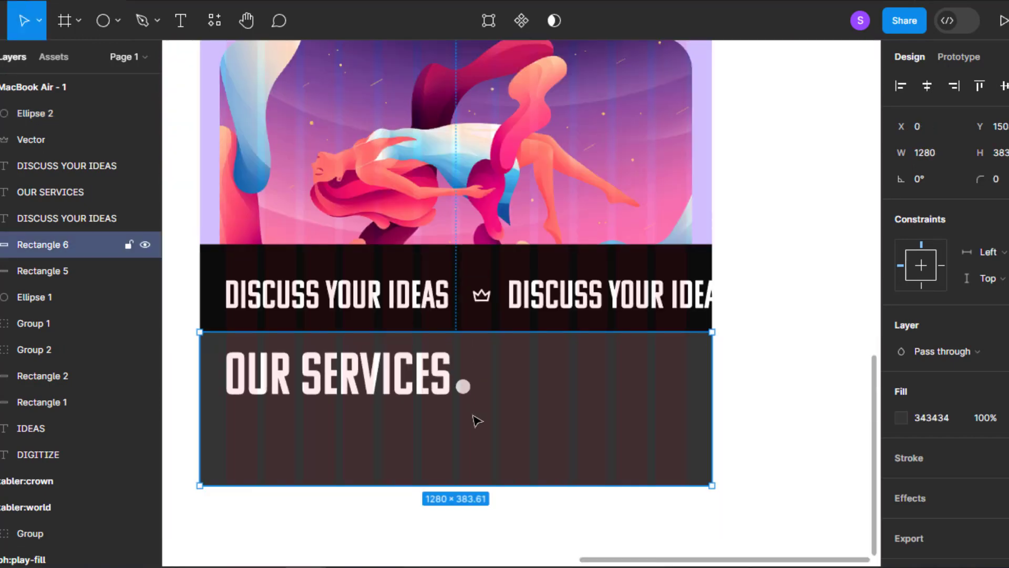
- Move the circle to X 640, close to the end of OUR SERVICES and nearer its baseline
click(463, 386)
scroll(463, 390, up, 6)
drag(463, 392, 463, 389)
click(494, 395)
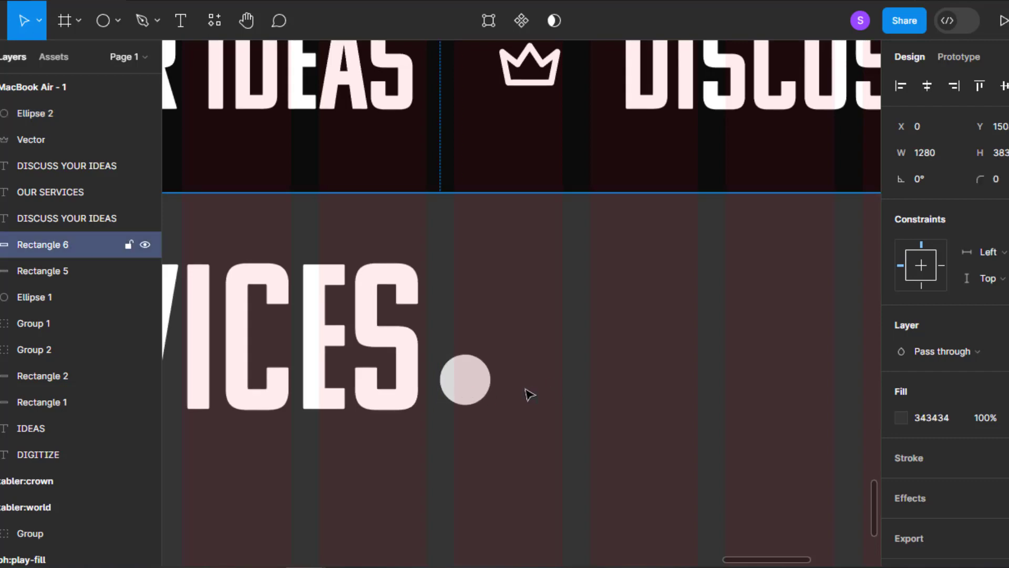
scroll(527, 394, down, 6)
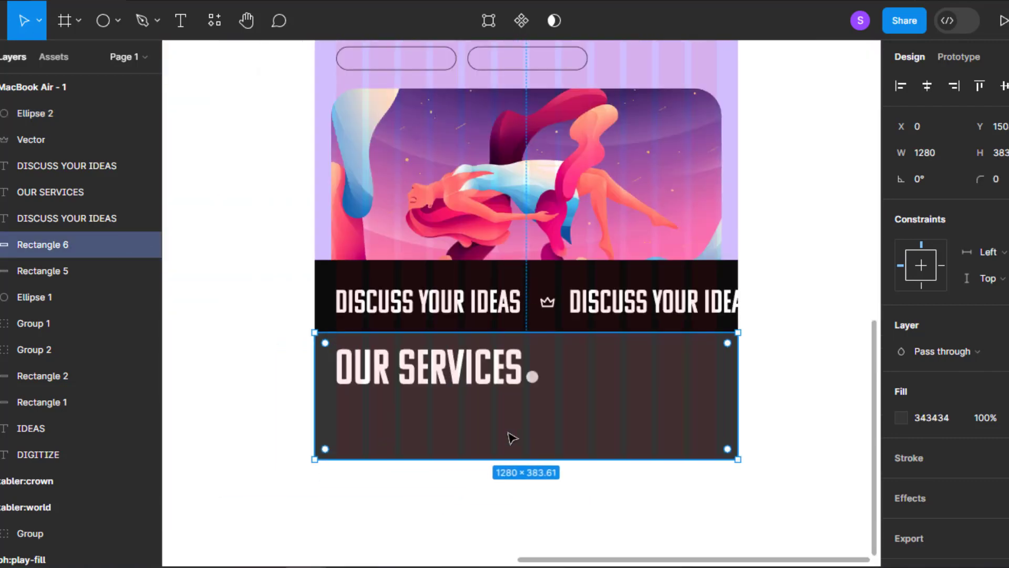
scroll(508, 434, up, 5)
click(548, 345)
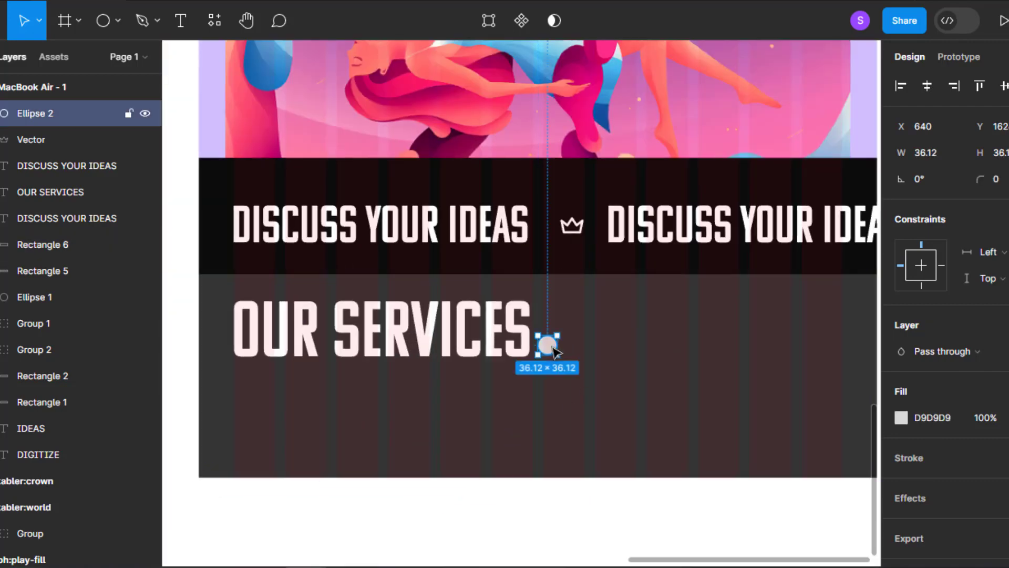
- Draw a text box of about 565 × 122 below the OUR SERVICES heading, starting at the first grid column
click(534, 397)
scroll(533, 398, down, 3)
drag(504, 428, 558, 396)
scroll(515, 386, up, 2)
drag(453, 374, 397, 376)
scroll(397, 376, up, 3)
scroll(397, 376, up, 1)
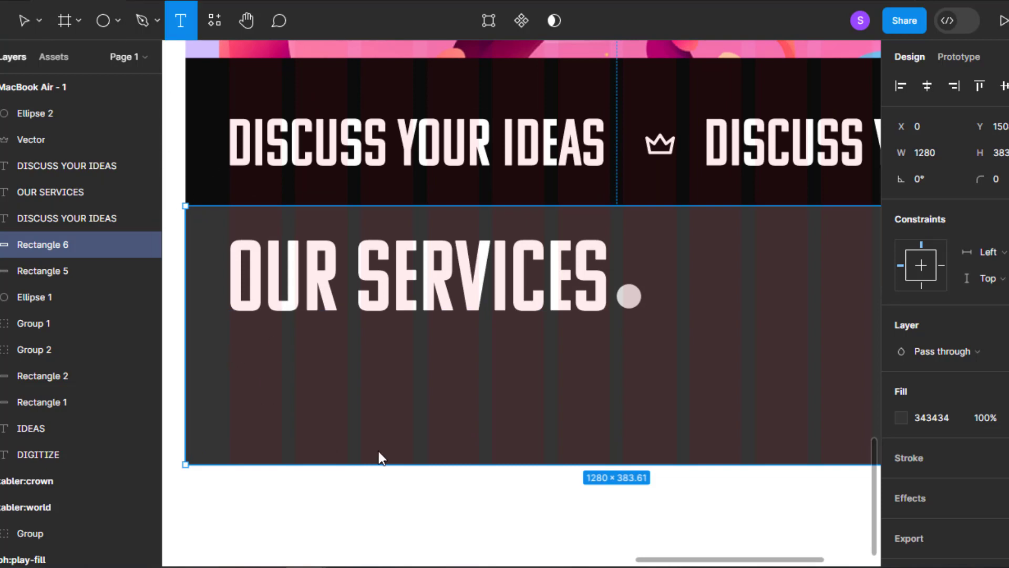
drag(229, 352, 610, 434)
scroll(573, 398, down, 3)
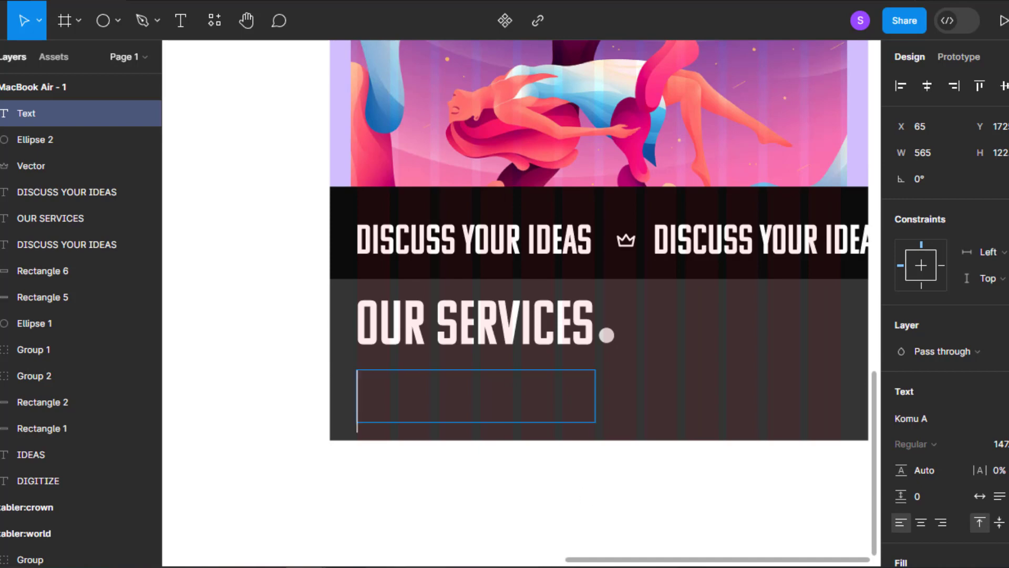
- Copy the "Everyone od us loves different" paragraph from Notepad and paste it into the text box below the OUR SERVICES heading
key(alt+Tab)
drag(866, 249, 495, 232)
key(ctrl+c)
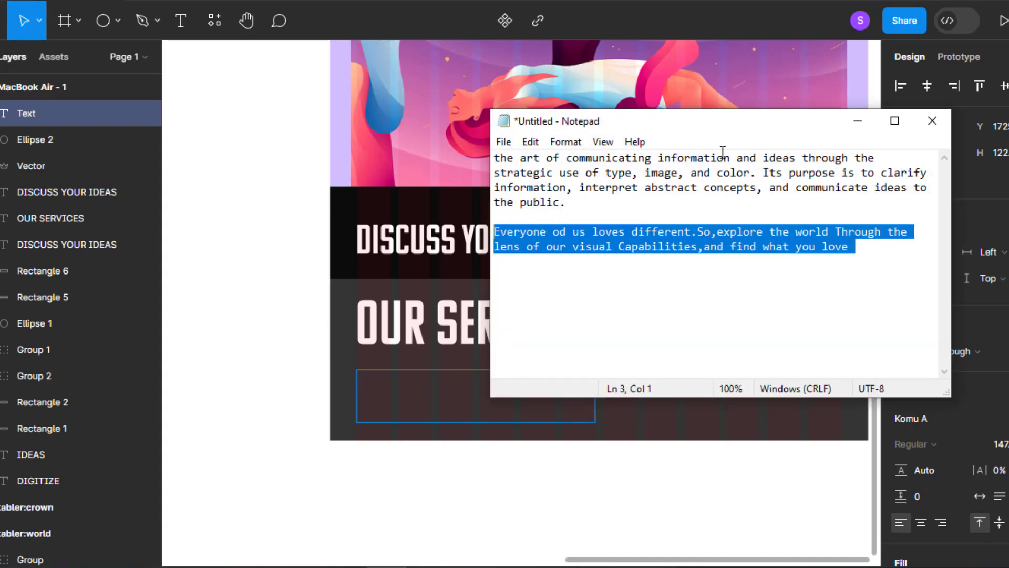
click(858, 112)
key(ctrl+v)
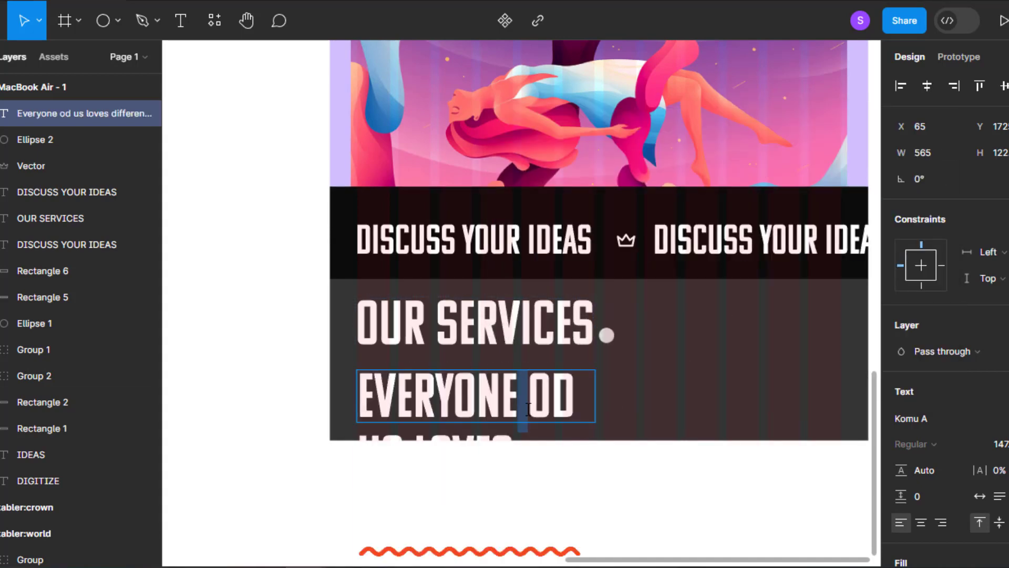
- Change the font of the whole pasted paragraph to Poppins
key(ctrl+a)
click(948, 424)
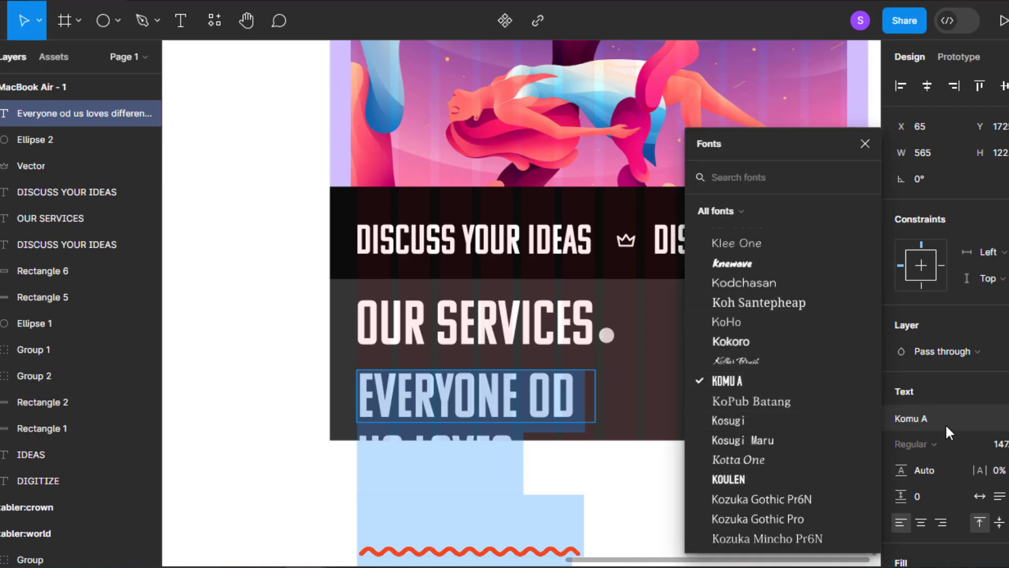
click(923, 421)
click(912, 418)
text(popp)
key(Return)
- Set the paragraph's font size to 21
click(1000, 444)
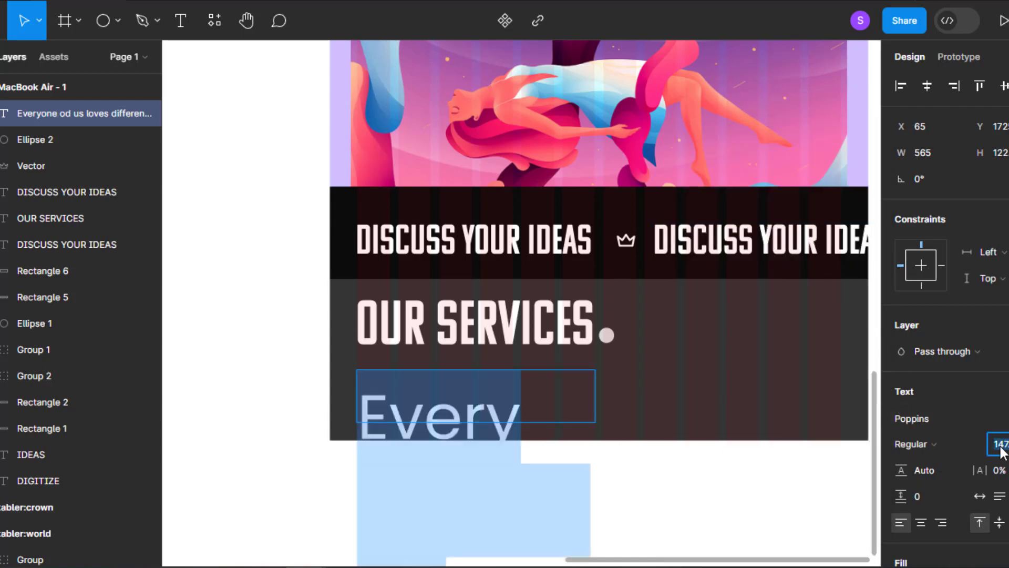
text(20)
key(Return)
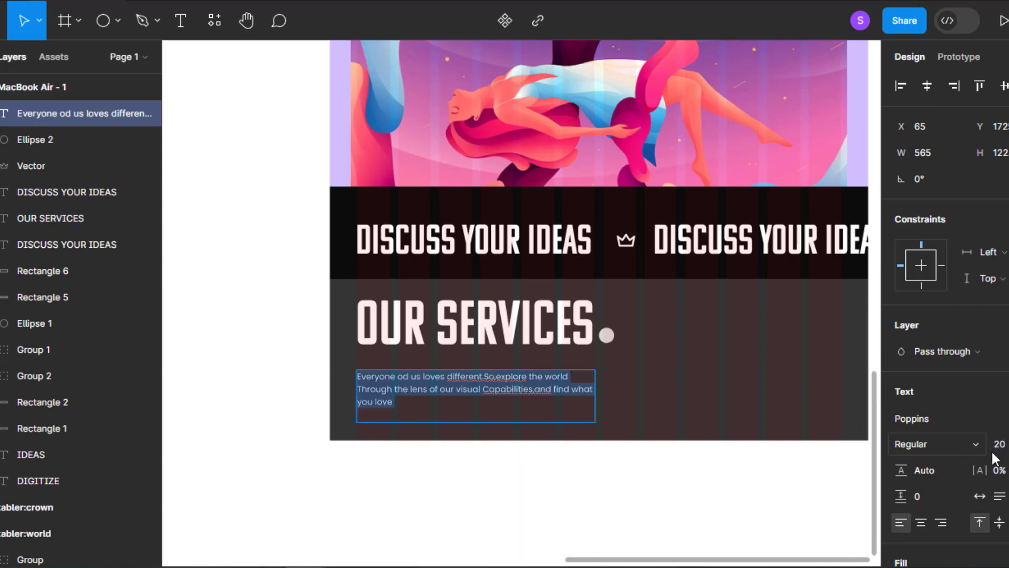
click(999, 445)
key(Up)
key(Up)
key(Up)
key(Up)
key(Down)
key(Down)
key(Down)
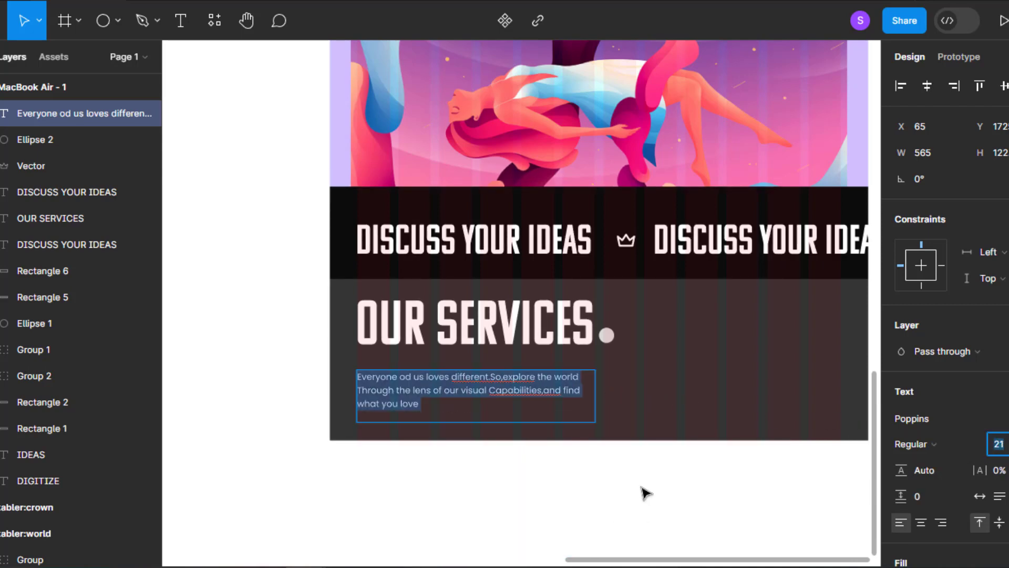
key(Escape)
- Set the opacity of the paragraph's white fill to 60%
scroll(463, 403, up, 3)
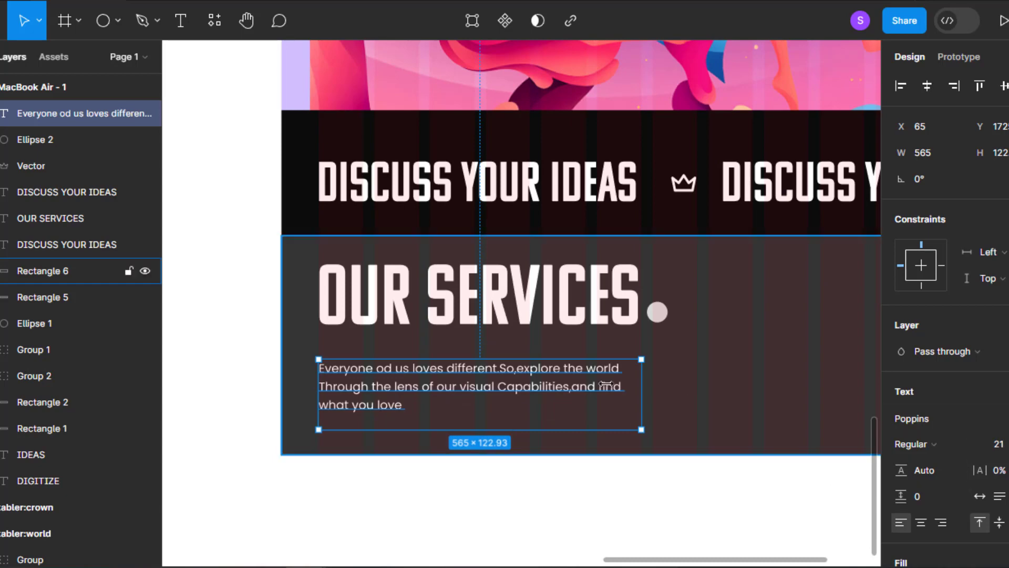
scroll(995, 437, down, 3)
text(70)
key(Return)
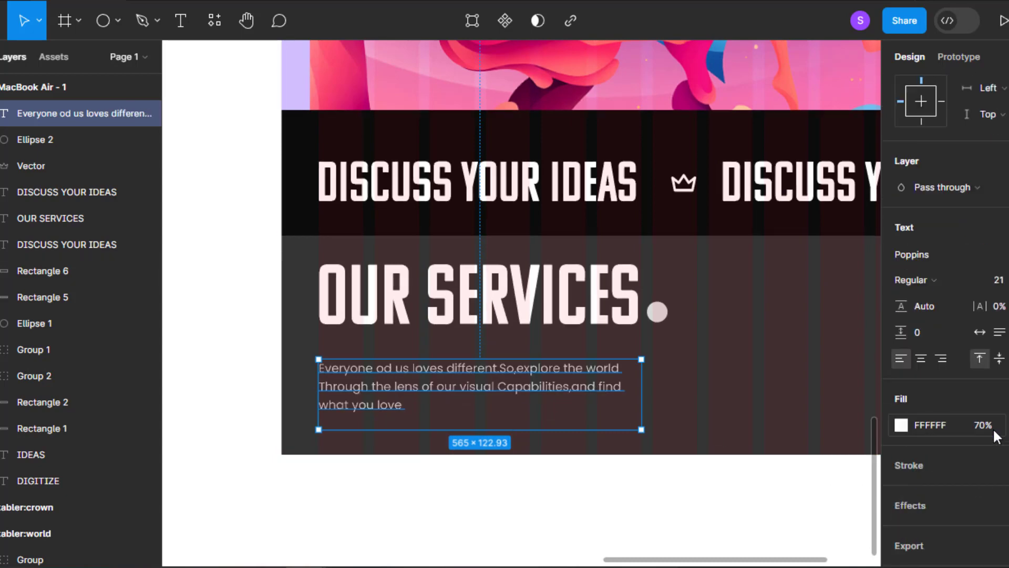
click(994, 430)
text(60)
key(Return)
click(636, 504)
- Draw a rectangle of about 195 × 45.5 in the empty area beside OUR SERVICES and place a copy right next to it
scroll(601, 420, down, 3)
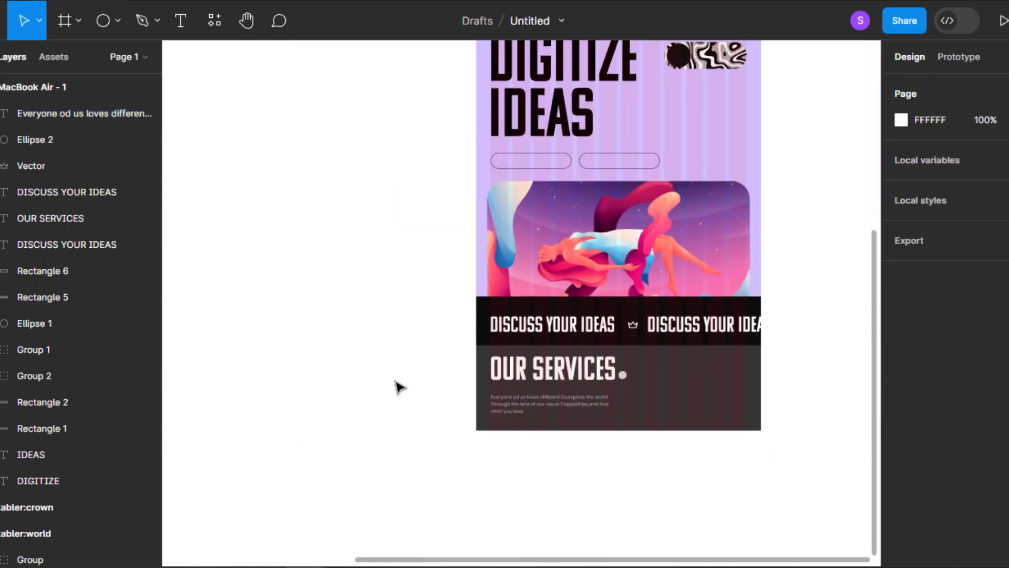
scroll(534, 412, up, 1)
scroll(531, 408, down, 1)
scroll(477, 342, right, 2)
scroll(477, 340, up, 1)
scroll(594, 298, left, 1)
scroll(507, 281, up, 5)
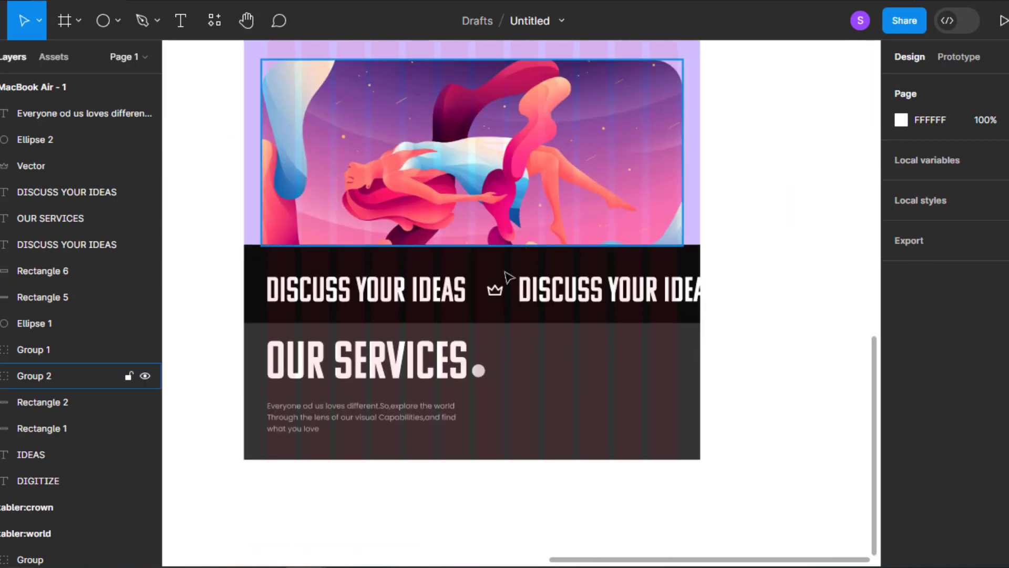
scroll(608, 459, up, 2)
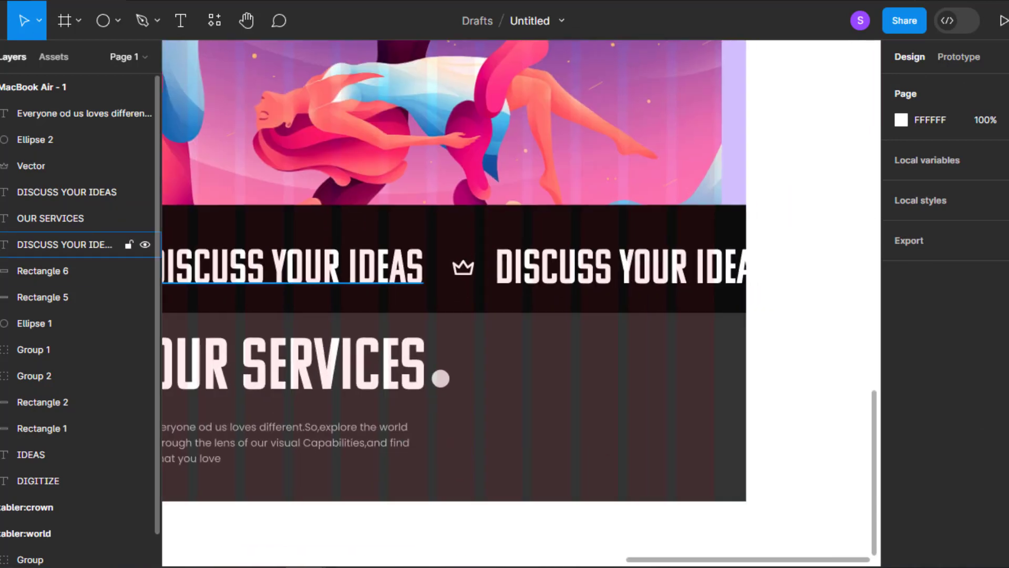
click(118, 21)
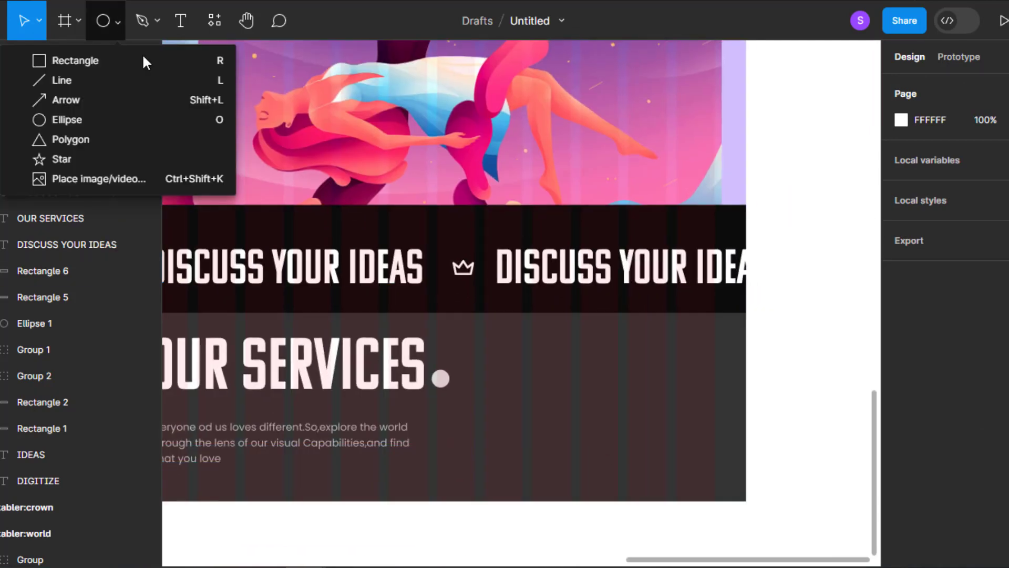
click(143, 57)
scroll(578, 399, up, 3)
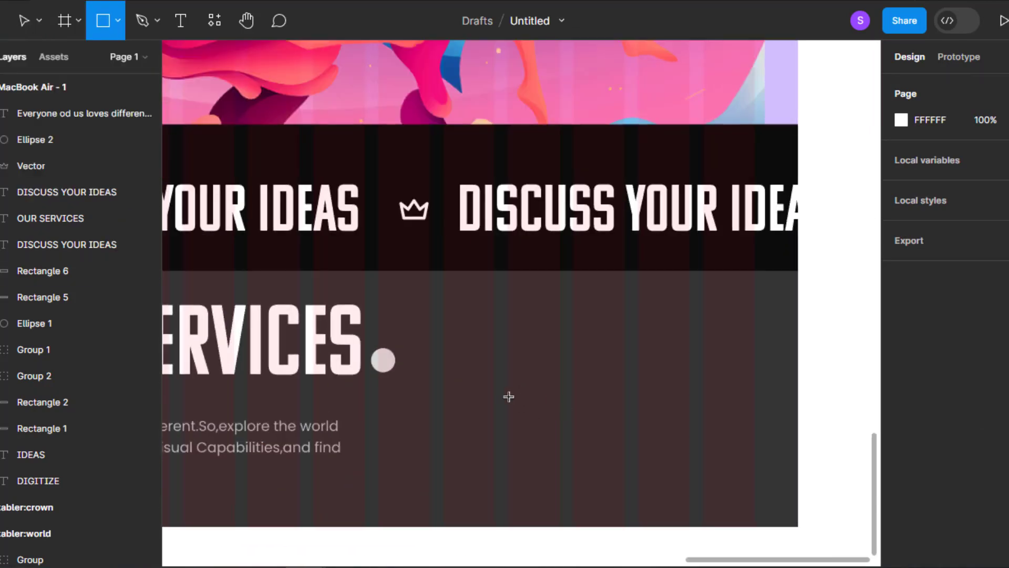
mouse_move(494, 349)
mouse_down()
mouse_move(598, 386)
mouse_move(712, 372)
mouse_up()
scroll(510, 377, up, 1)
click(545, 413)
scroll(561, 367, down, 1)
click(576, 374)
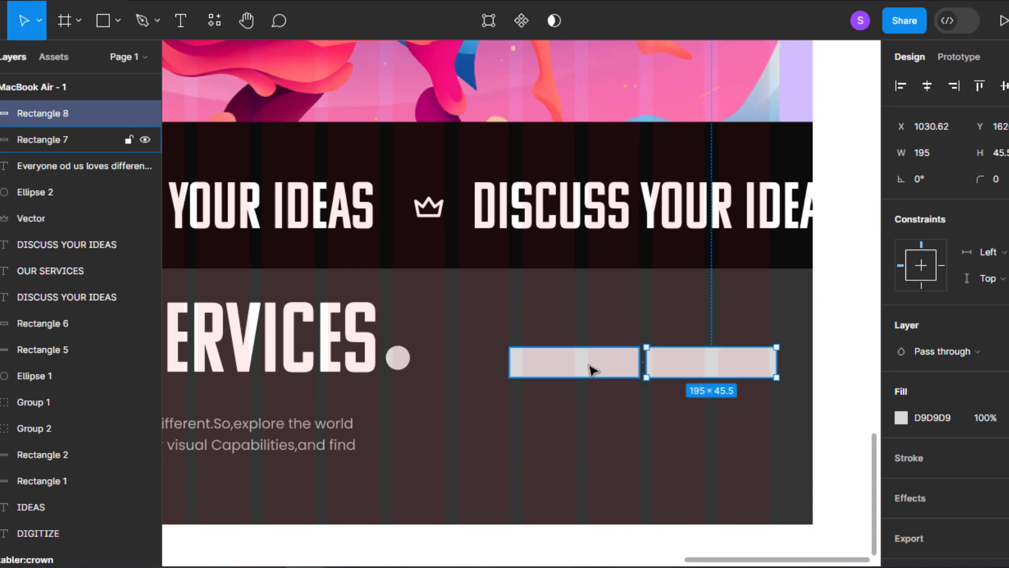
- Resize the first rectangle to about 150 wide starting at X 845 and the second to about 187 wide, starting at about X 1014
click(563, 369)
scroll(562, 370, up, 1)
drag(652, 361, 625, 358)
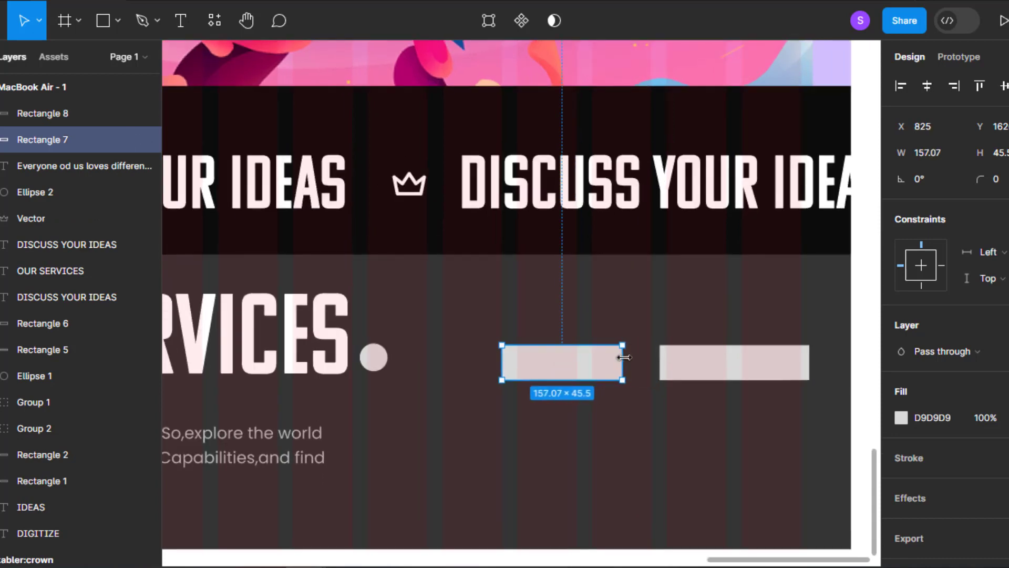
click(688, 368)
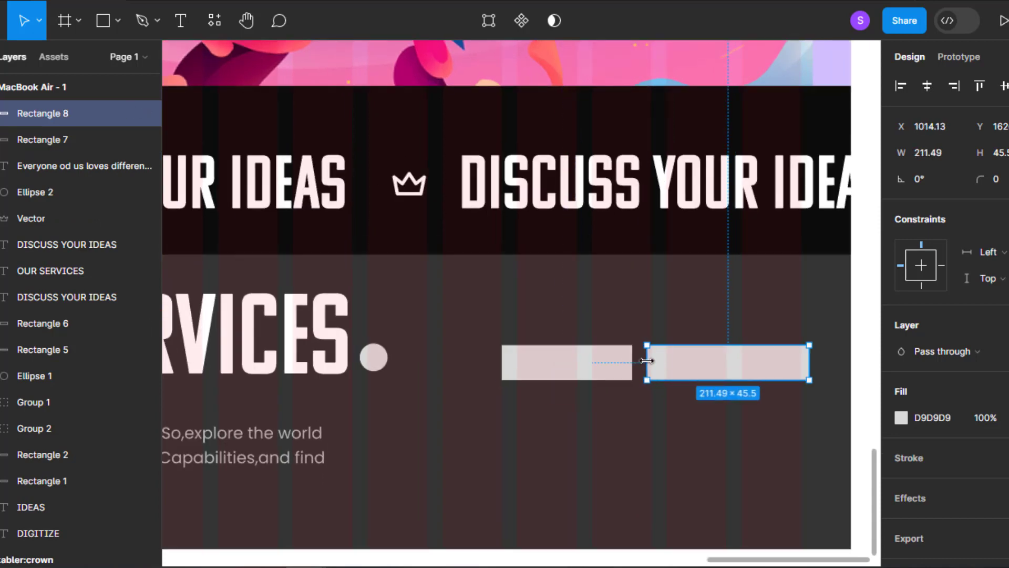
drag(809, 362, 789, 365)
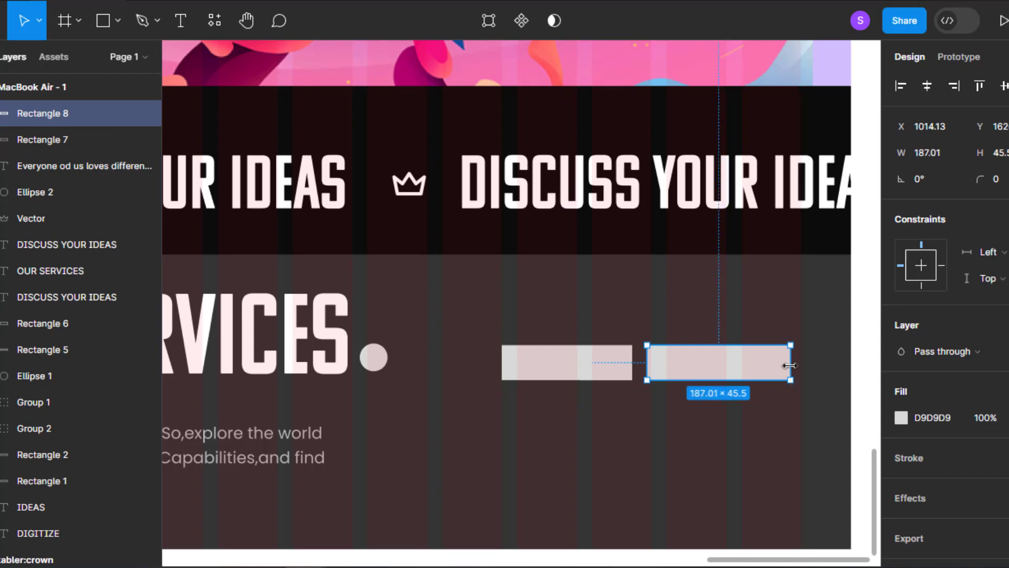
click(582, 370)
scroll(504, 368, up, 3)
drag(509, 363, 529, 363)
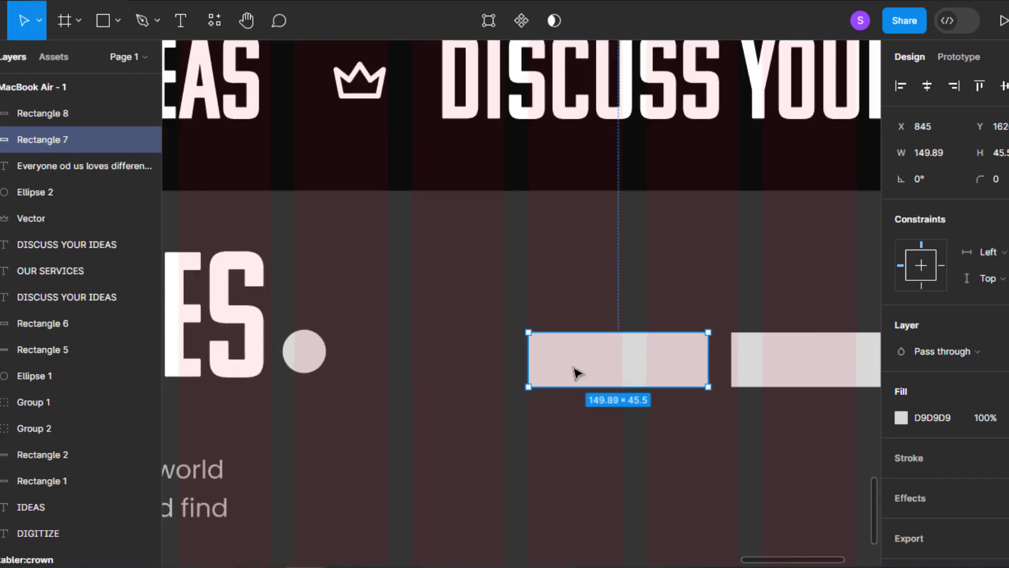
- Give both rectangles a corner radius of 30 to turn them into pills
shift+click(755, 358)
click(1004, 187)
text(30)
key(Return)
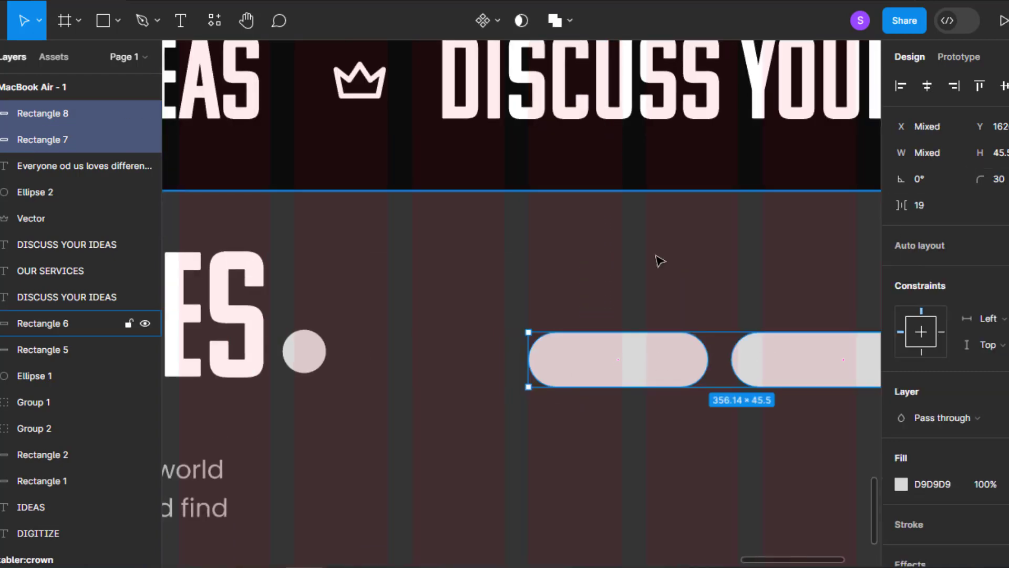
click(675, 266)
- Duplicate the two pills directly below the originals, with a vertical gap of about 18
scroll(708, 348, down, 3)
drag(671, 365, 585, 348)
click(584, 352)
shift+click(733, 342)
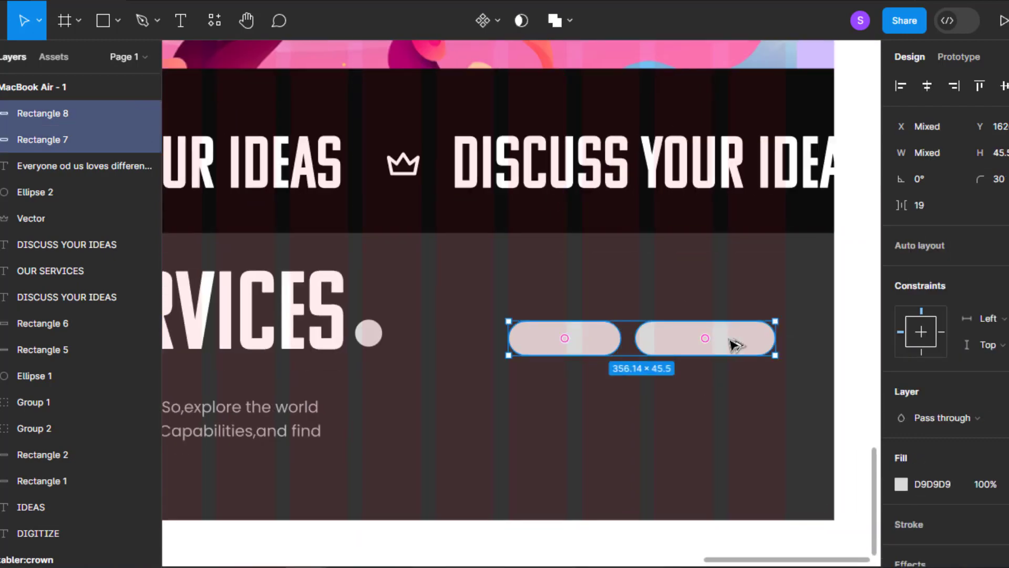
drag(732, 342, 748, 379)
- Select all four pills and move them lower in the OUR SERVICES section, keeping their horizontal position
shift+click(596, 342)
shift+click(699, 346)
key(ctrl+z)
scroll(675, 347, up, 3)
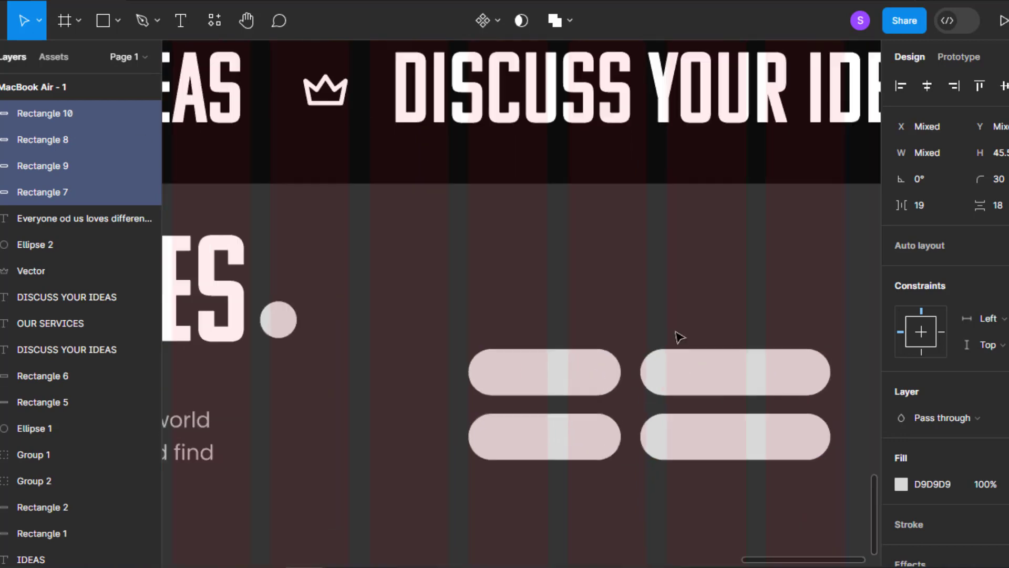
click(675, 333)
- Add a DESIGN text label in Poppins at the upper-left pill
scroll(556, 377, down, 5)
scroll(559, 380, down, 2)
scroll(563, 383, up, 4)
drag(563, 383, 541, 452)
click(479, 337)
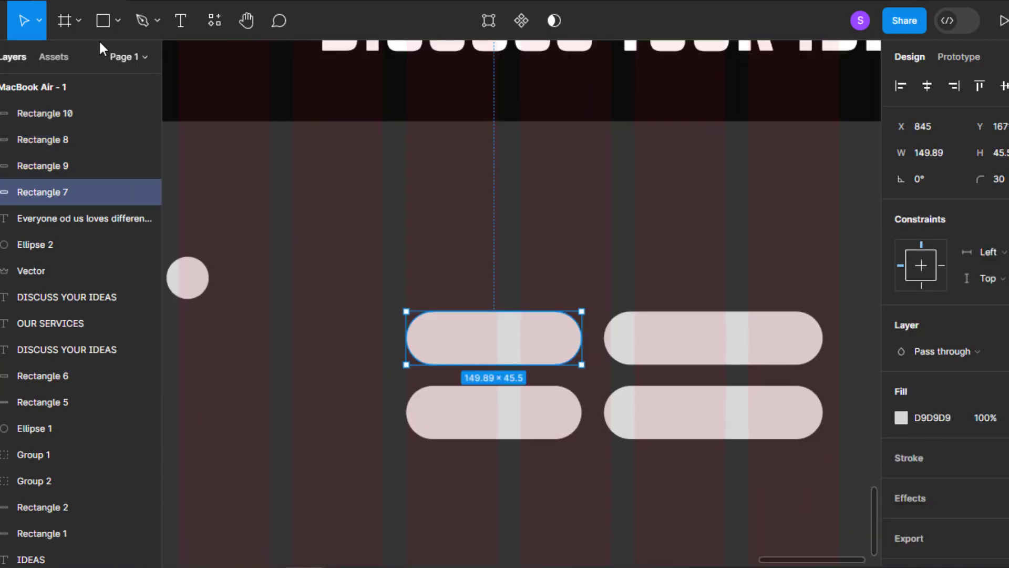
scroll(502, 391, down, 2)
scroll(504, 395, up, 3)
scroll(491, 282, up, 1)
click(180, 21)
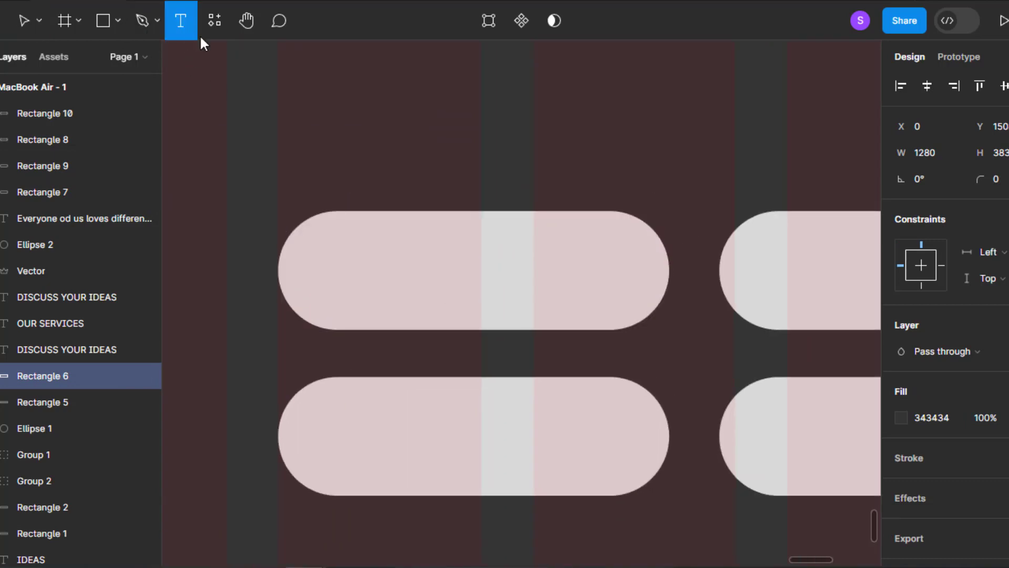
click(432, 268)
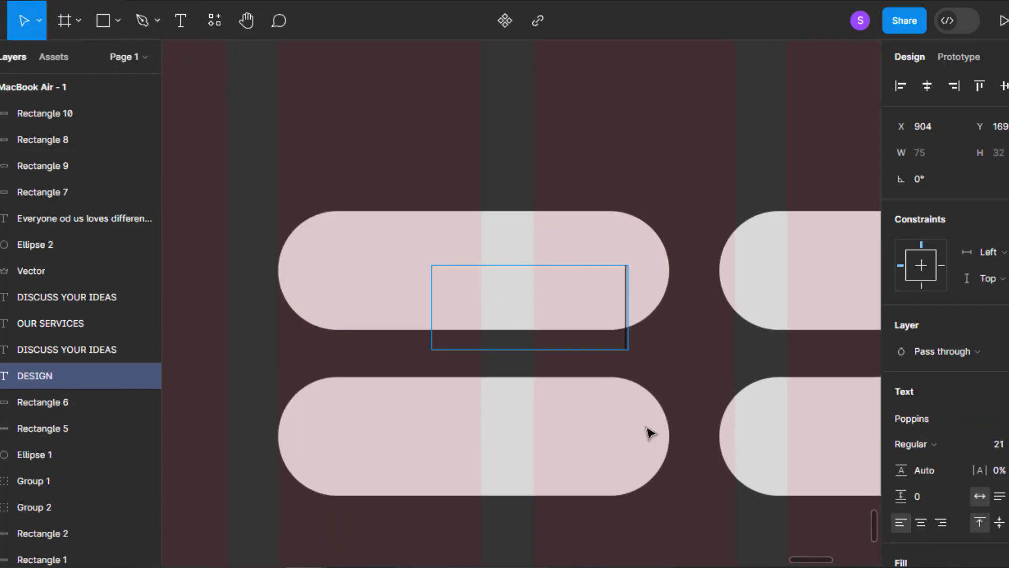
- Bring the DESIGN label to the front and place it centred on the upper-left pill
drag(597, 345, 536, 210)
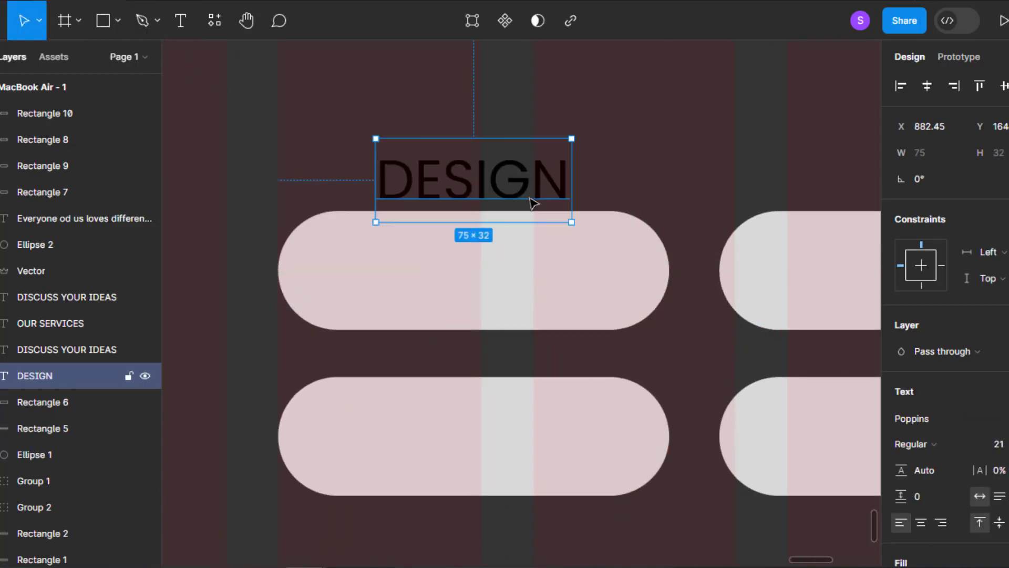
right_click(520, 211)
click(573, 210)
drag(503, 180, 531, 274)
double_click(495, 269)
click(593, 273)
click(620, 273)
shift+click(747, 274)
shift+click(619, 412)
shift+click(746, 415)
click(556, 286)
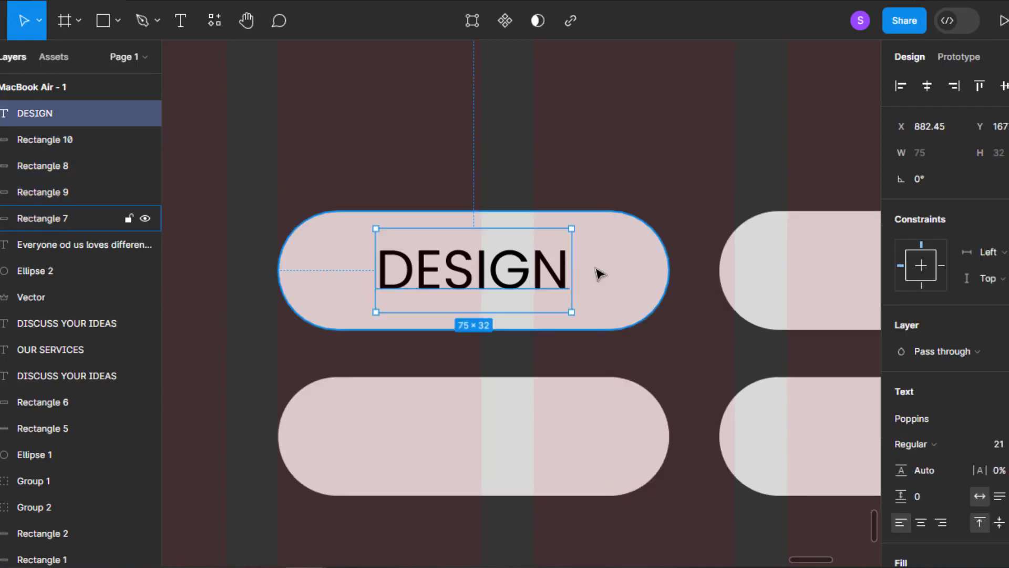
- Set the DESIGN label's font weight to Medium
scroll(552, 277, down, 2)
click(914, 448)
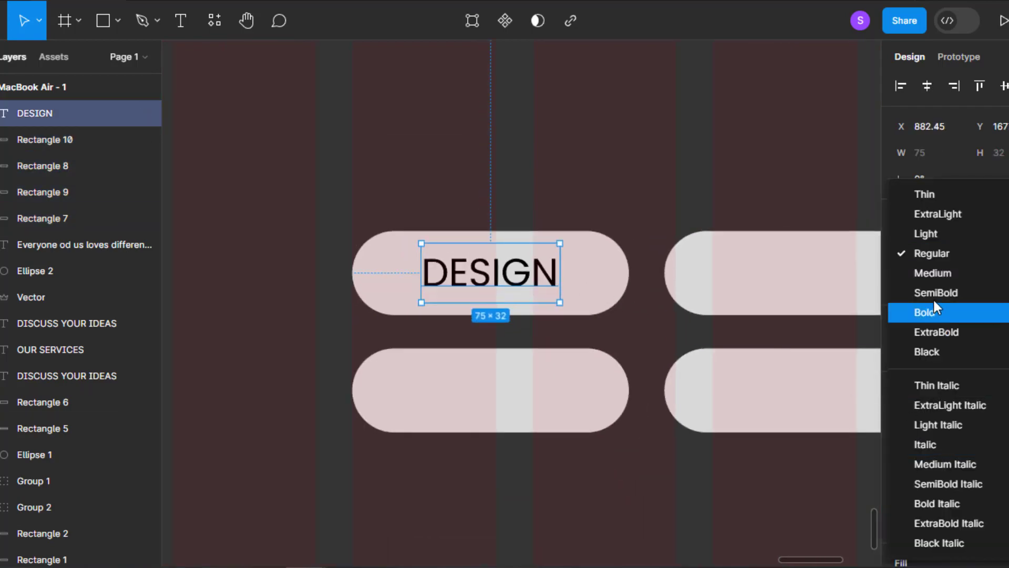
click(925, 273)
mouse_move(518, 276)
mouse_down()
mouse_move(522, 284)
mouse_move(529, 275)
mouse_up()
- Align the DESIGN label with the vertical centre of its pill
click(42, 218)
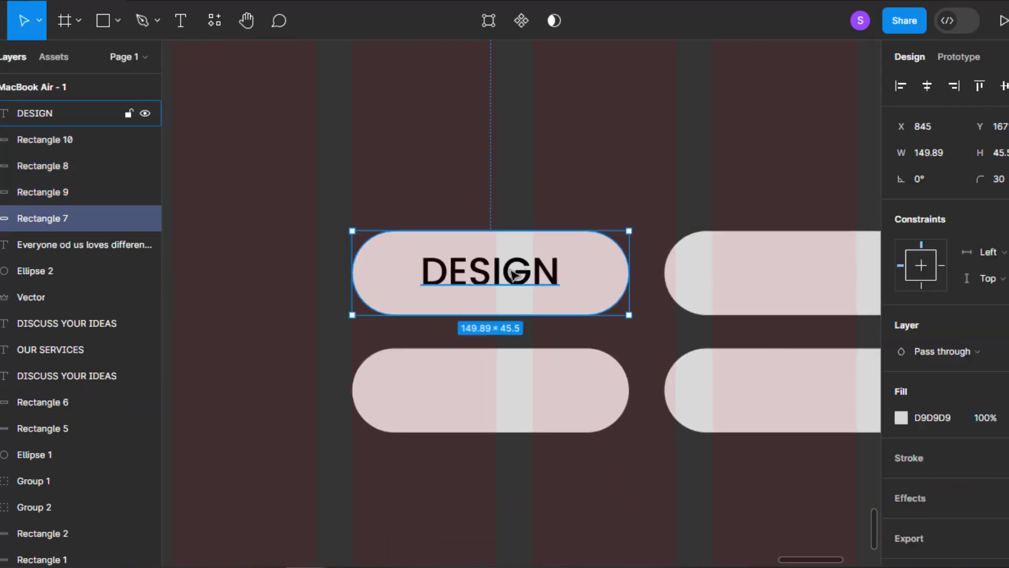
shift+click(35, 113)
click(1006, 90)
- Duplicate the DESIGN label onto the upper-right pill and change the copy's text to Development
scroll(507, 320, down, 2)
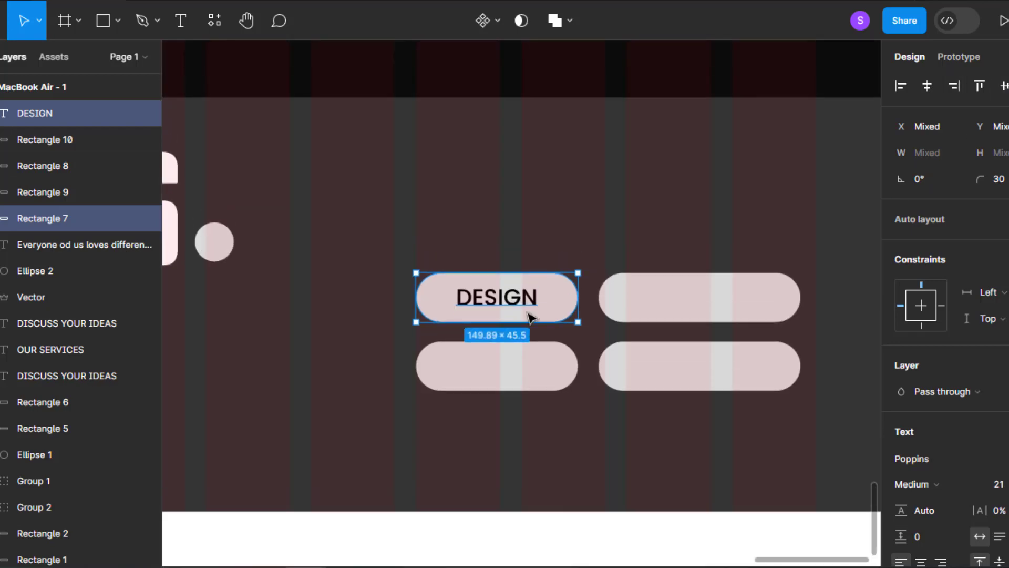
click(520, 301)
drag(520, 301, 720, 310)
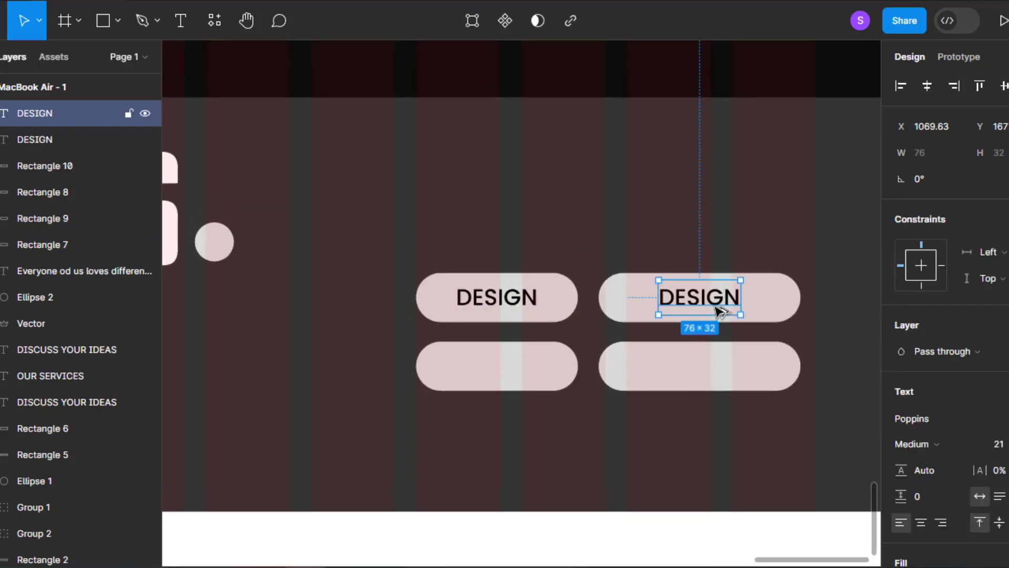
double_click(718, 311)
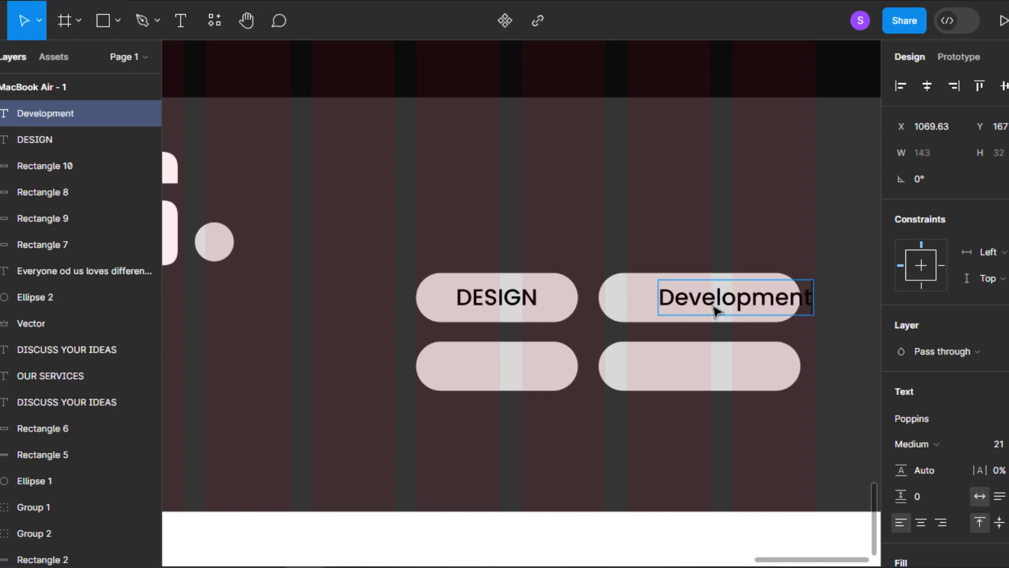
key(Escape)
- Move the Development label inside the upper-right pill and align it with the pill's horizontal centre
drag(721, 290, 706, 301)
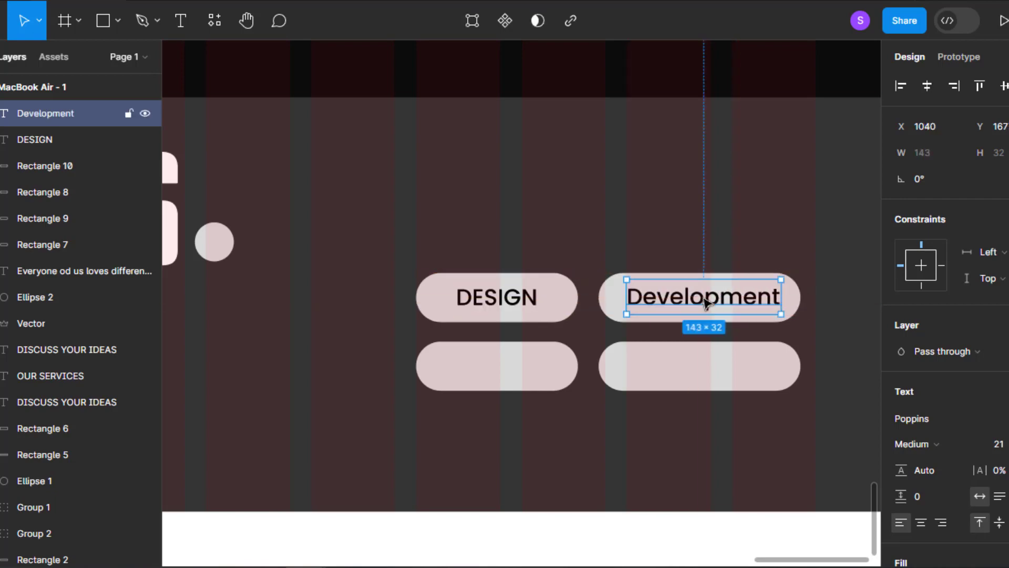
scroll(668, 310, up, 5)
shift+click(617, 297)
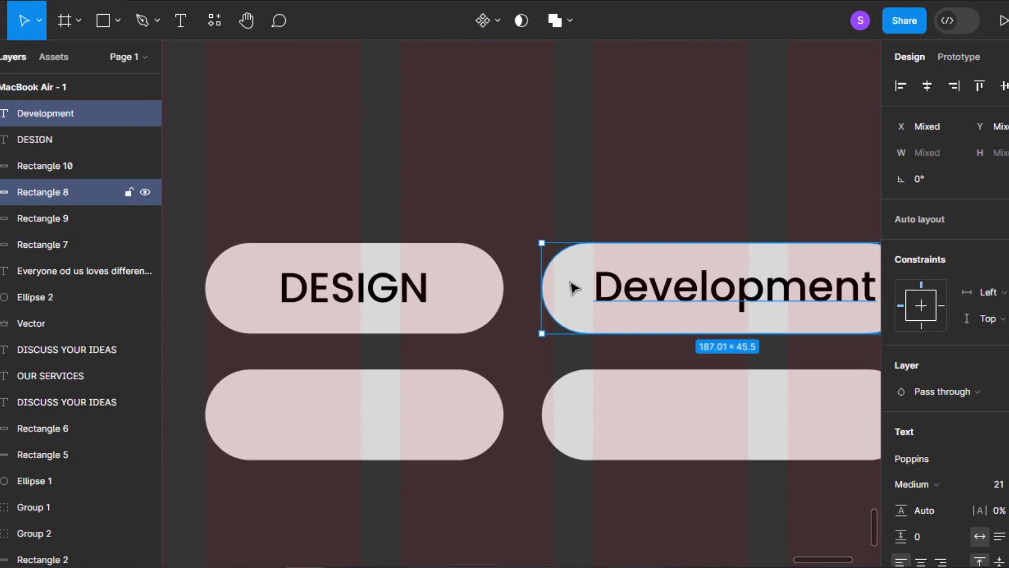
click(928, 86)
- Retype the DESIGN label on the upper-left pill as Design
click(428, 286)
scroll(446, 299, down, 2)
double_click(502, 310)
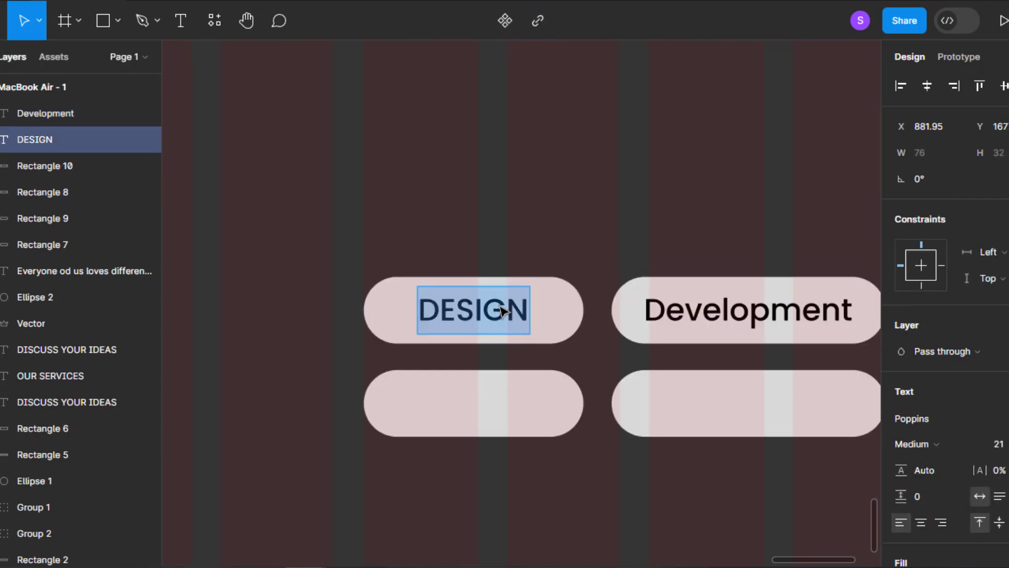
text(Design)
click(428, 412)
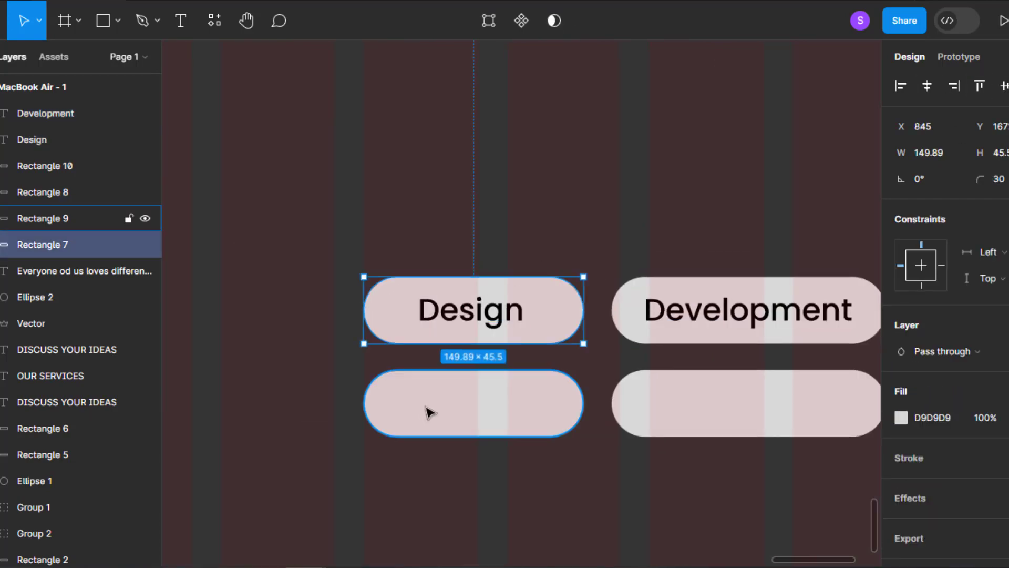
scroll(491, 415, up, 1)
shift+click(616, 404)
drag(818, 415, 640, 417)
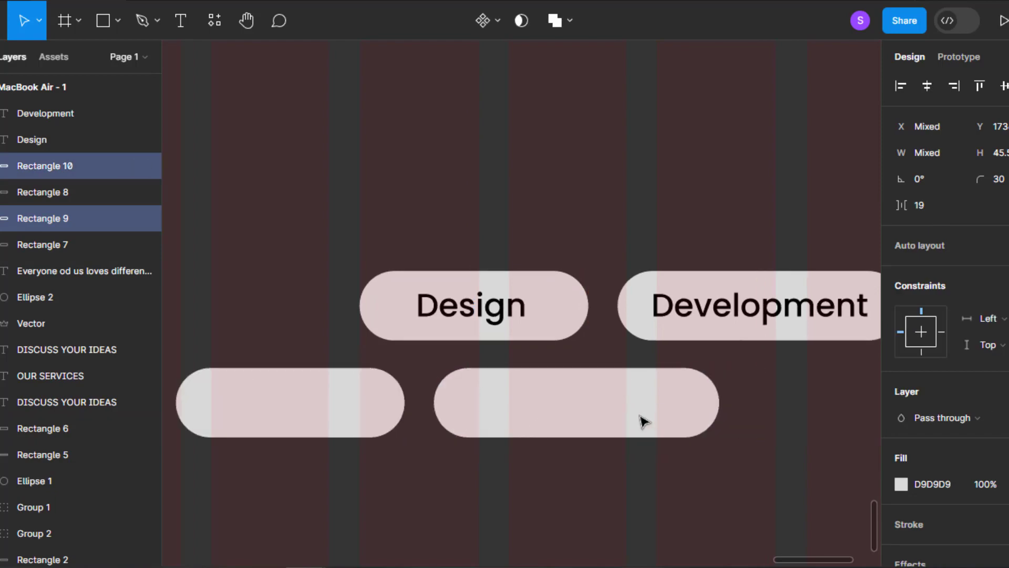
key(ctrl+z)
- Swap the two lower pills by moving the narrower one below the row and the wider one beneath Design, then widen the wider pill
click(539, 401)
drag(539, 401, 603, 523)
drag(762, 427, 514, 429)
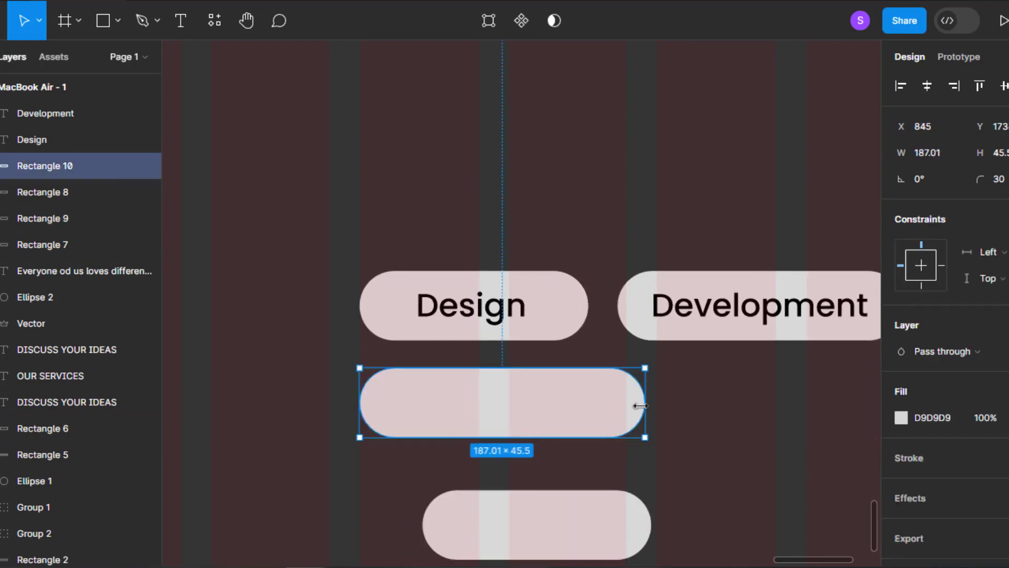
drag(640, 405, 670, 405)
- Narrow the Design pill to about 134 wide and shift its label left to sit centrally inside
scroll(609, 368, down, 1)
click(556, 337)
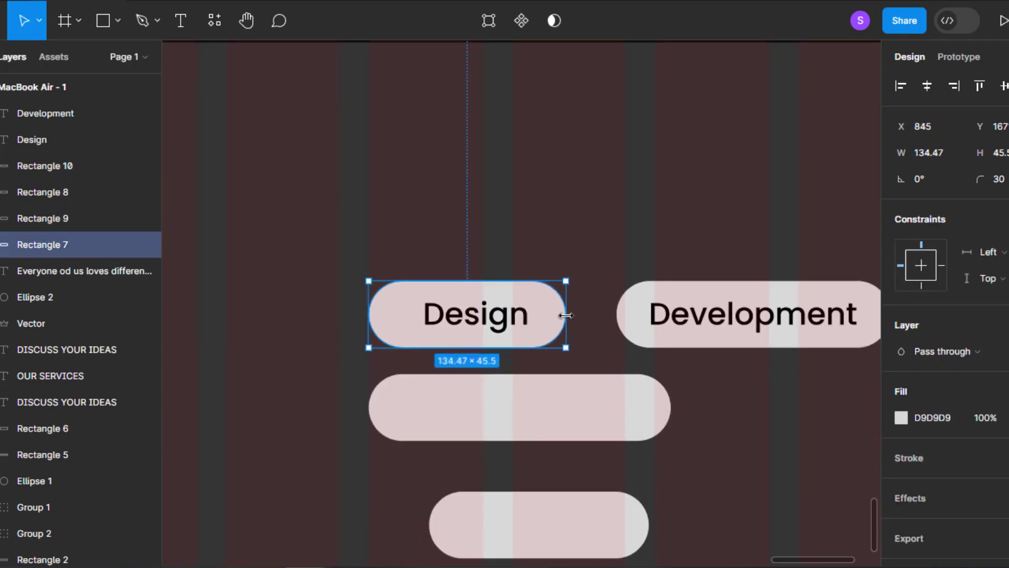
drag(526, 322, 517, 322)
click(679, 325)
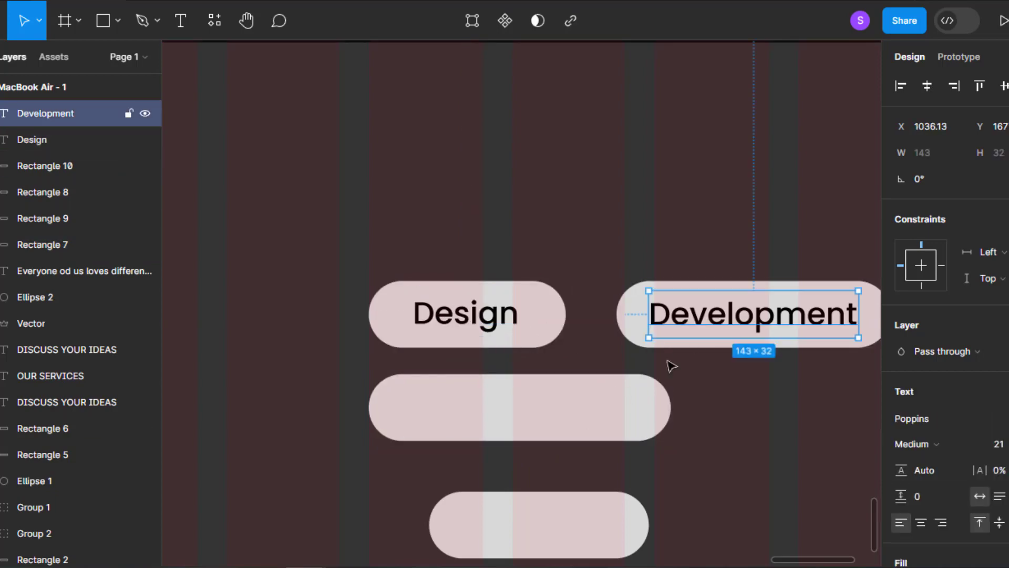
- Move the leftover small pill into the lower row beside the wide pill and narrow it to about 125 wide
click(623, 408)
drag(520, 523, 592, 456)
drag(598, 448, 622, 444)
drag(743, 446, 725, 446)
drag(525, 446, 542, 447)
- Widen the Development pill leftward to about 205 wide and align its label with the pill's horizontal centre
click(356, 347)
shift+click(383, 353)
drag(383, 354, 422, 353)
click(462, 354)
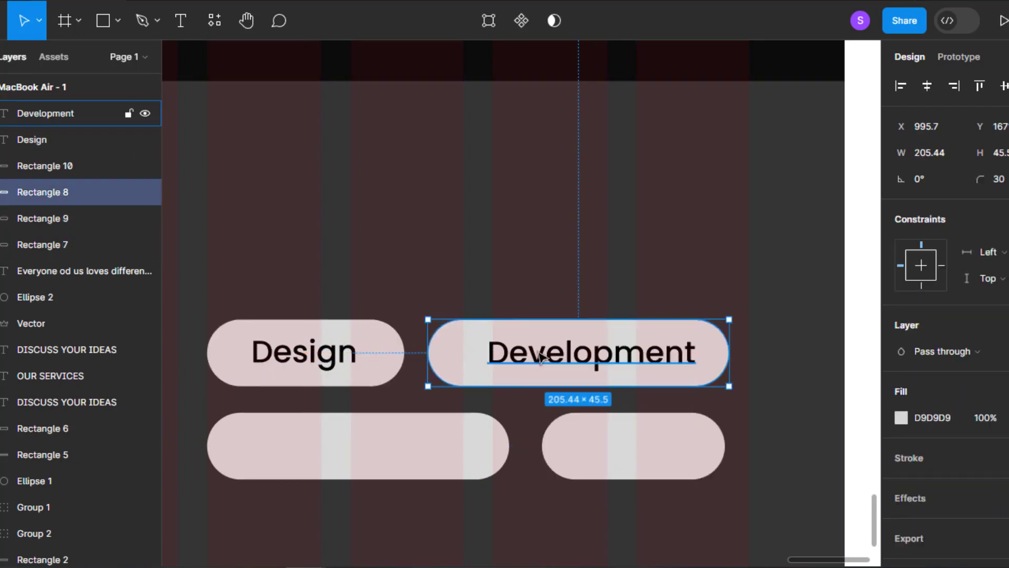
shift+click(631, 355)
click(927, 85)
- Extend the lower-right pill leftward to about 134 wide
scroll(381, 515, up, 1)
click(570, 453)
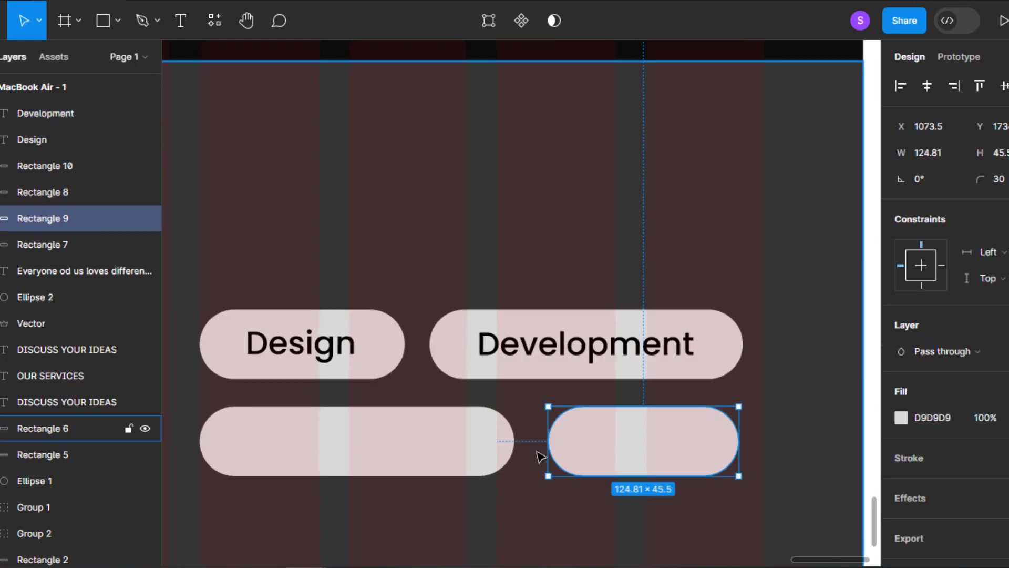
drag(548, 441, 533, 439)
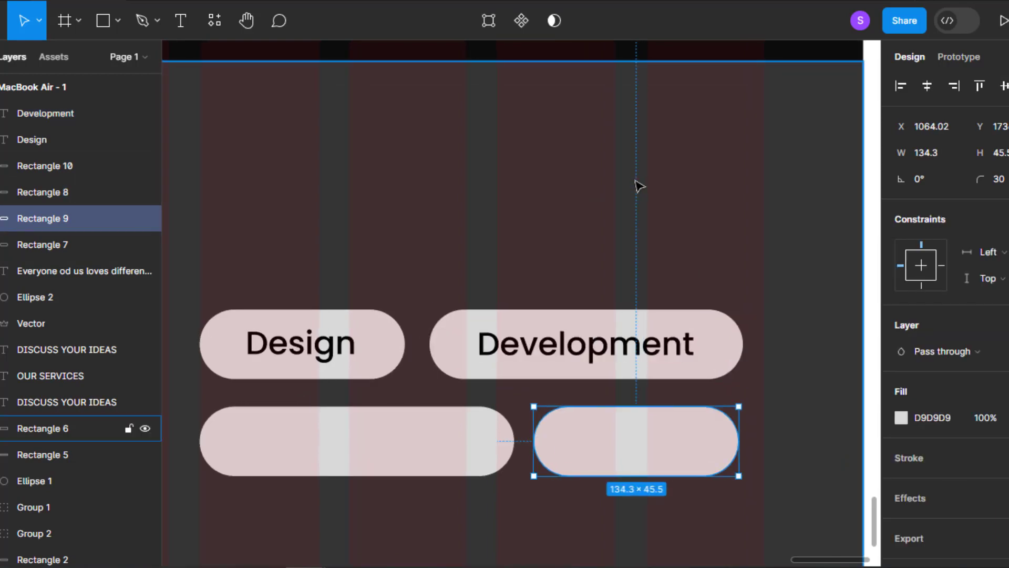
- Duplicate the Development label onto the lower-left pill and change the copy's text to Digital Marketing
click(608, 354)
drag(608, 354, 378, 450)
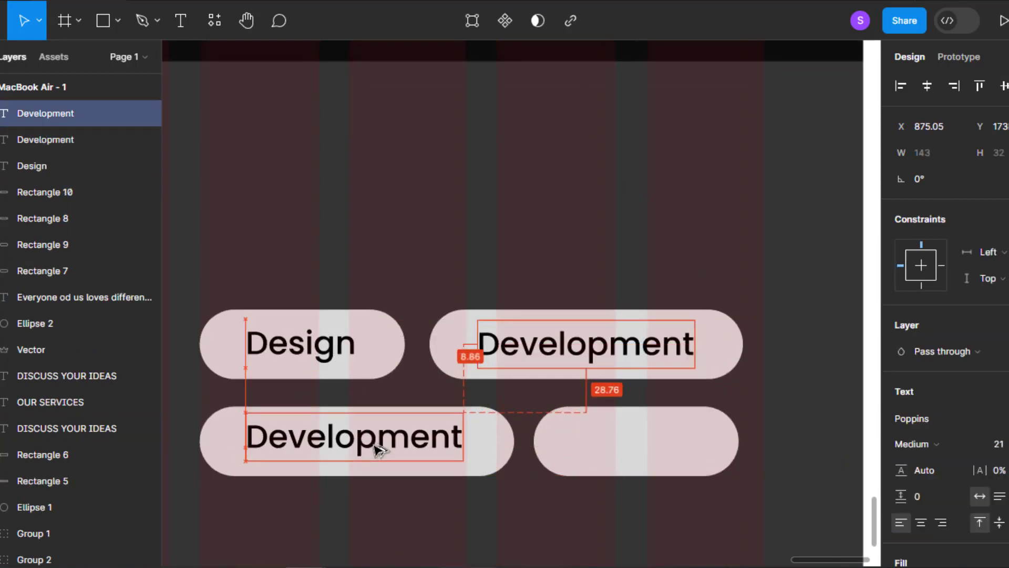
double_click(378, 449)
text(Digital Marketing)
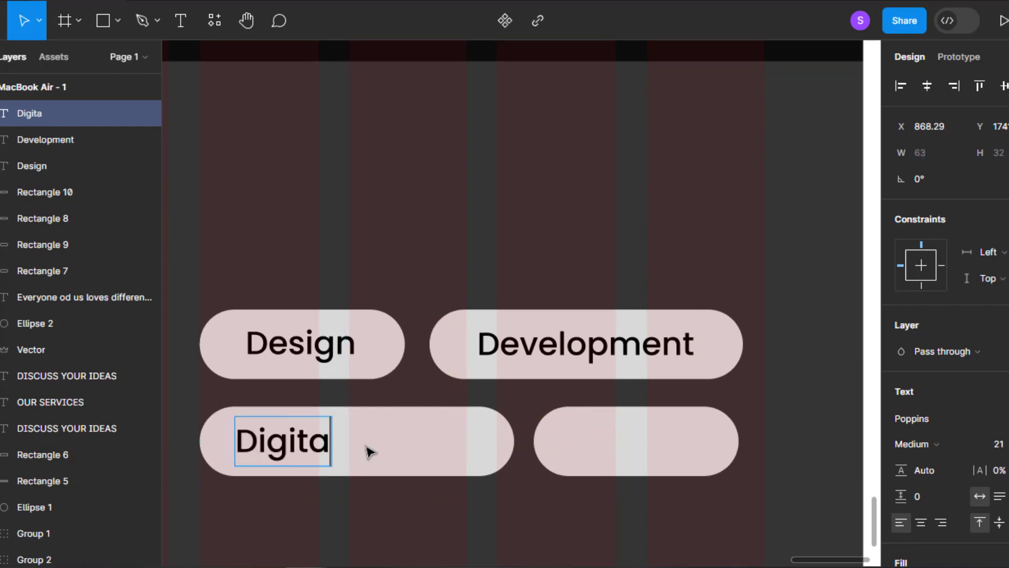
click(549, 476)
- Move the lower-right pill aside and widen the Digital Marketing pill to about 218 wide
click(546, 446)
drag(552, 444, 621, 445)
click(453, 412)
drag(514, 435, 544, 433)
- Centre the Digital Marketing label horizontally and vertically in its pill and bring the empty lower pill close beside it
click(469, 440)
shift+click(488, 414)
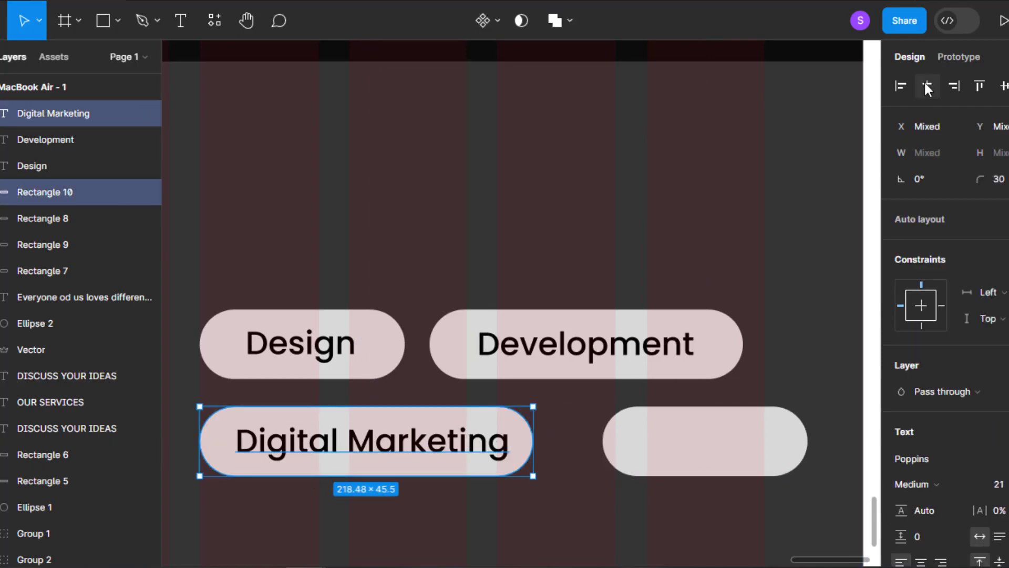
click(927, 86)
click(1000, 89)
click(573, 446)
drag(707, 444, 689, 451)
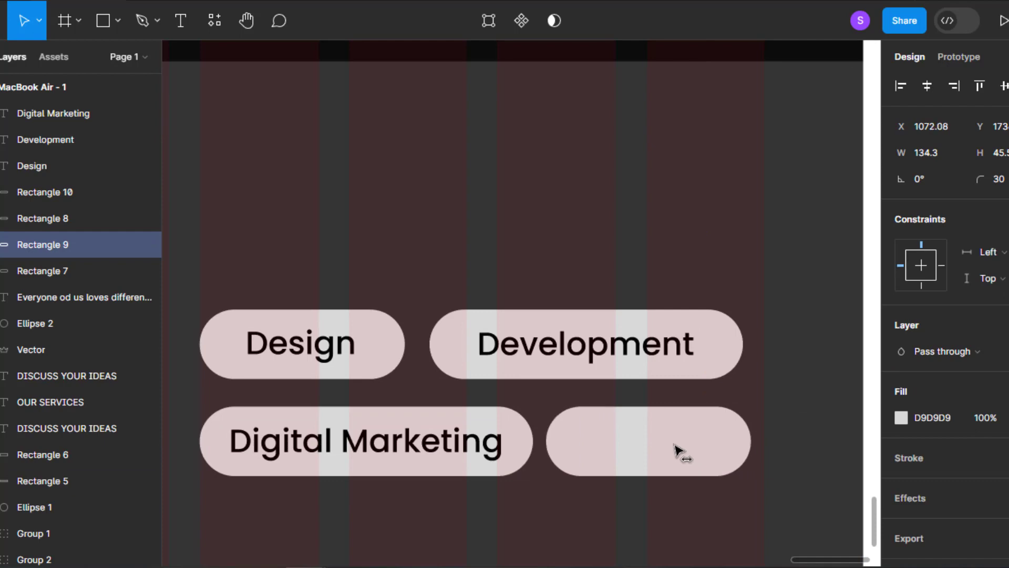
- Duplicate the Design label onto the lower-right pill and change the copy's text to SEO
scroll(535, 418, down, 3)
scroll(575, 437, up, 5)
drag(199, 291, 679, 426)
double_click(693, 437)
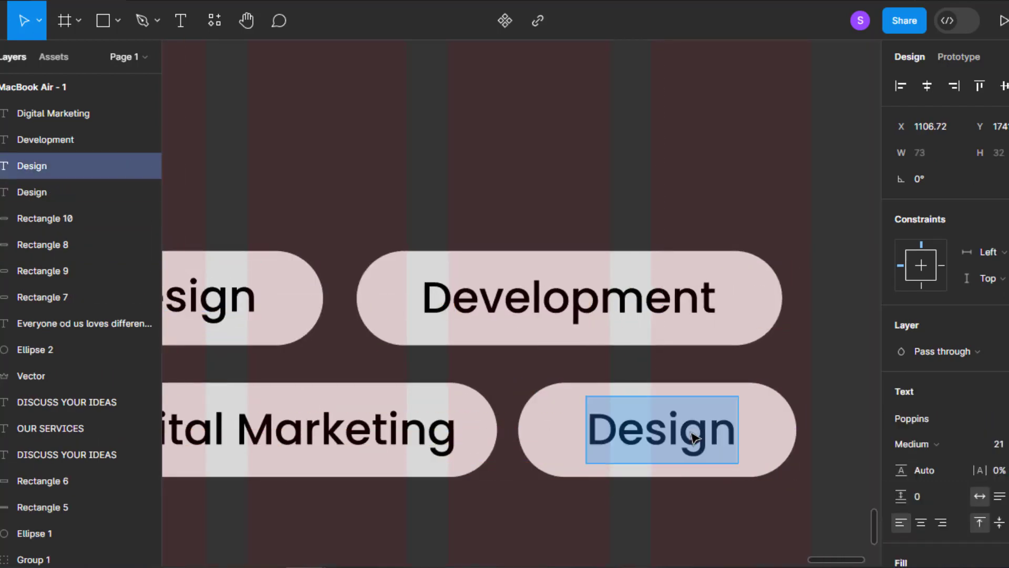
text(D)
key(Escape)
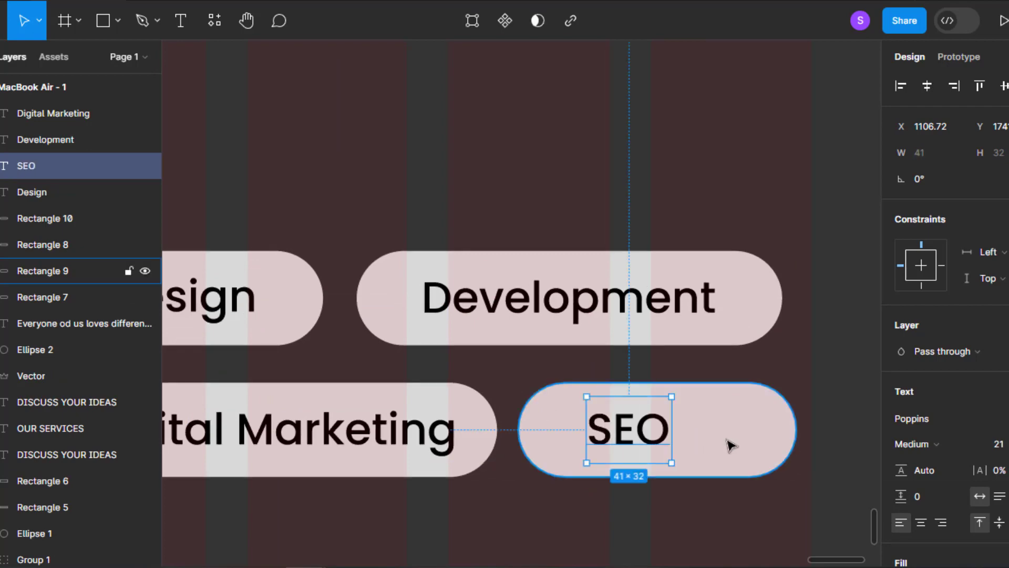
- Align the SEO label with the horizontal centre of its pill
click(934, 93)
key(ctrl+z)
shift+click(722, 427)
click(930, 93)
- Review the OUR SERVICES section and the overall page layout
click(824, 350)
scroll(820, 351, down, 7)
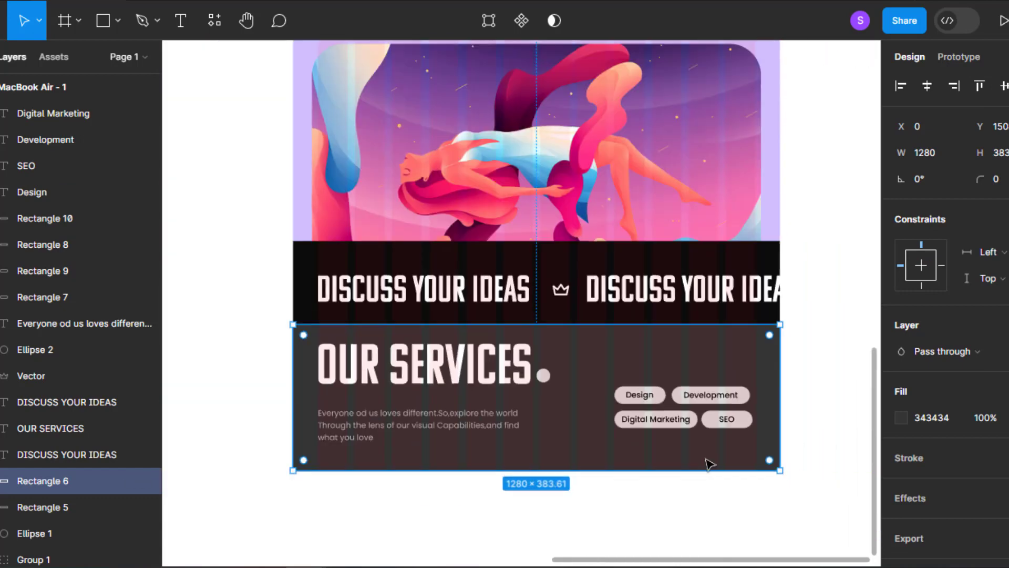
scroll(707, 465, down, 2)
click(721, 481)
scroll(733, 444, up, 2)
click(653, 451)
scroll(438, 381, down, 4)
scroll(420, 387, up, 1)
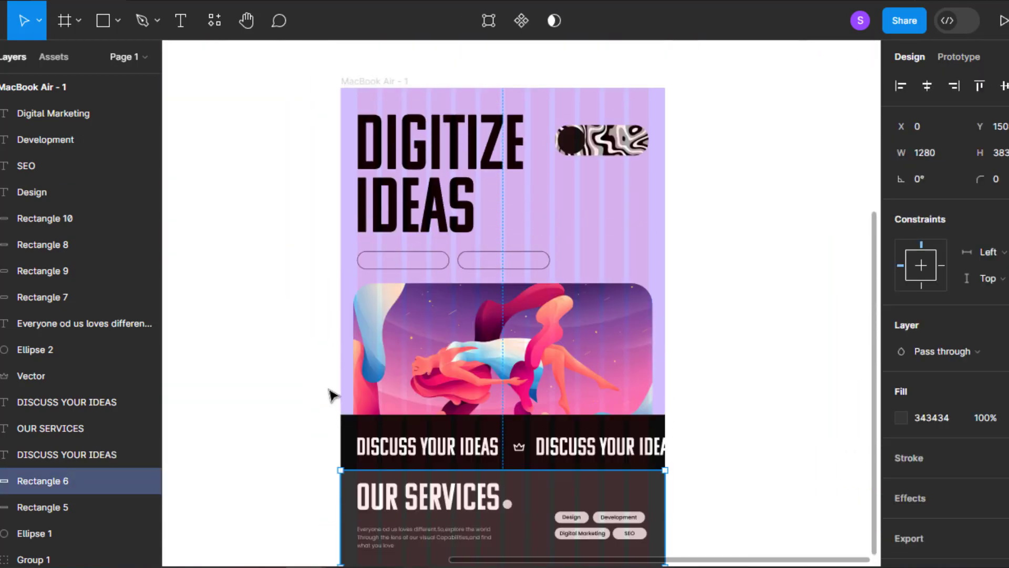
- Add a text box about 390 × 109 beneath the hero's patterned pill and fill it with the "Everyone od us loves different" paragraph
scroll(475, 278, up, 2)
drag(475, 277, 442, 302)
scroll(457, 281, up, 4)
scroll(444, 263, up, 2)
drag(445, 240, 437, 254)
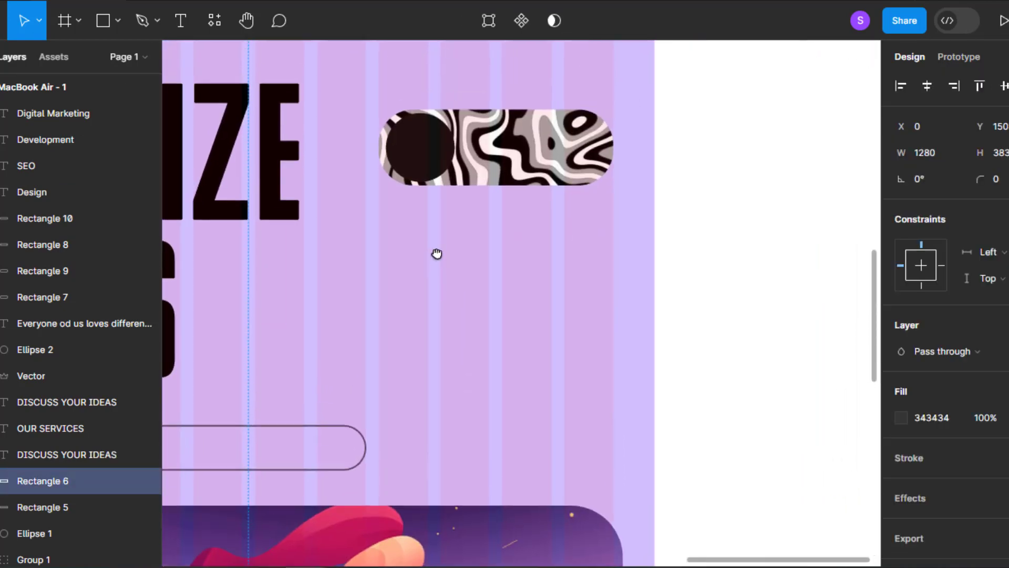
drag(366, 218, 611, 288)
text(Everyone od us loves different.So,explore the world Through the lens of our visual Capabilities,and find what you love)
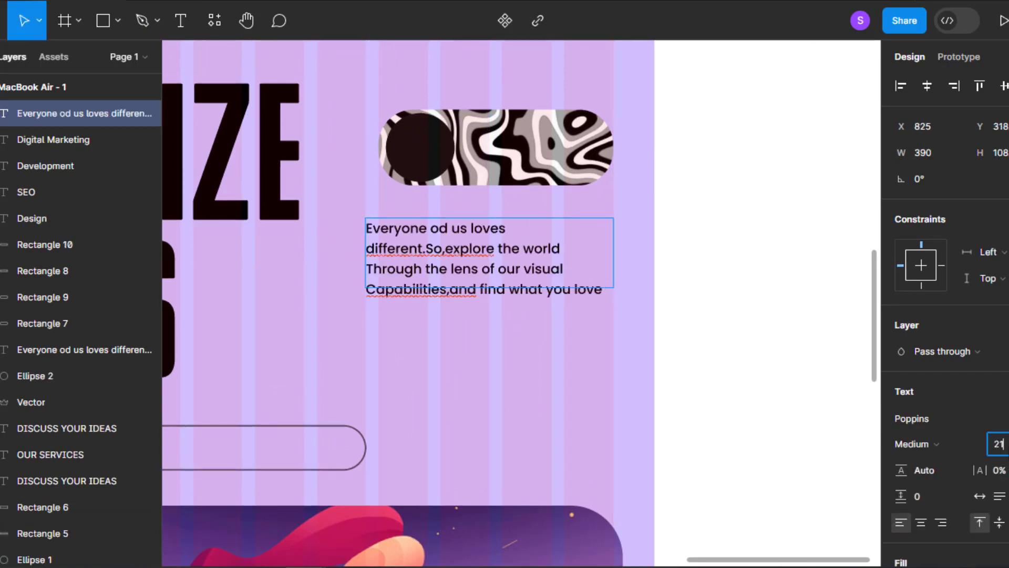
- Set the new hero paragraph's font size to 15
key(ctrl+a)
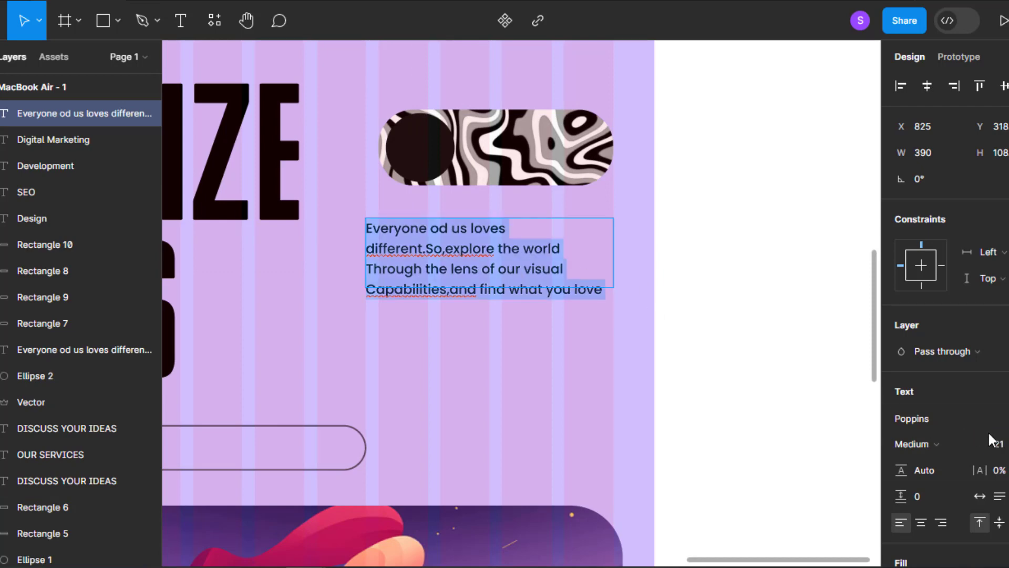
click(997, 443)
key(Down)
key(Down)
key(Down)
key(Down)
key(Down)
key(Down)
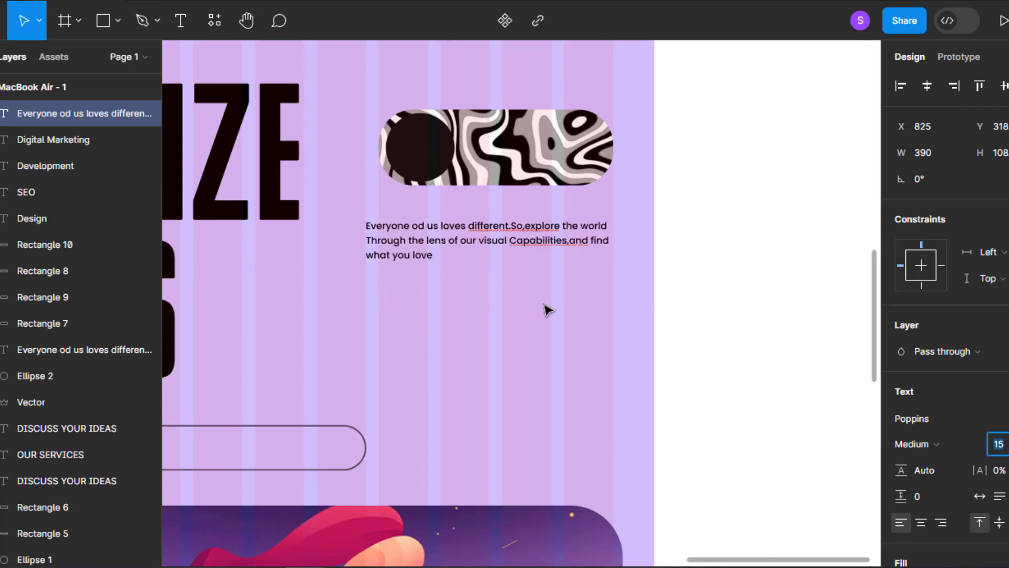
- Copy the paragraph starting "the art of communicating information" from Notepad and replace the hero paragraph's text with it
key(alt+Tab)
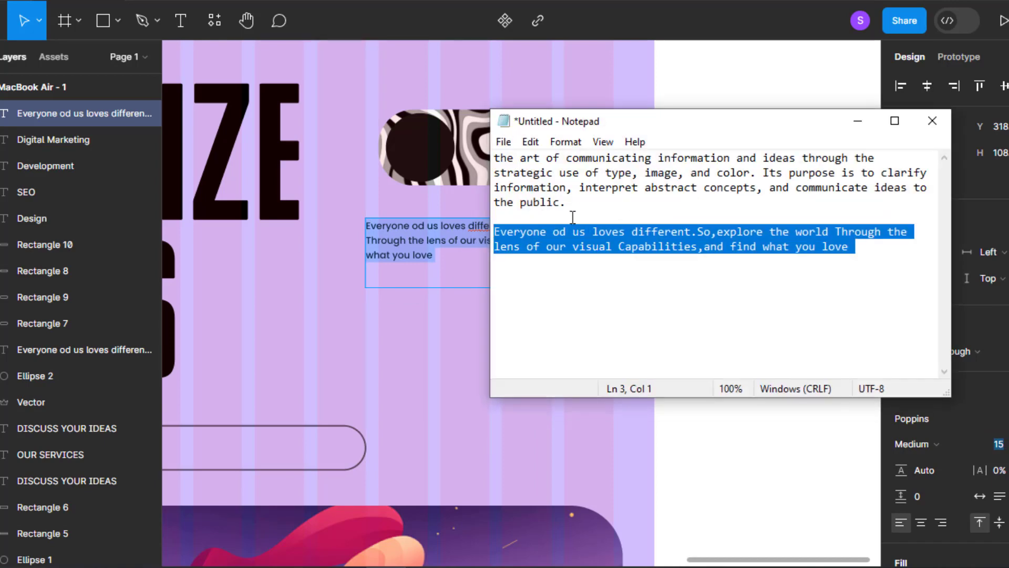
drag(567, 203, 484, 159)
key(ctrl+c)
key(alt+Tab)
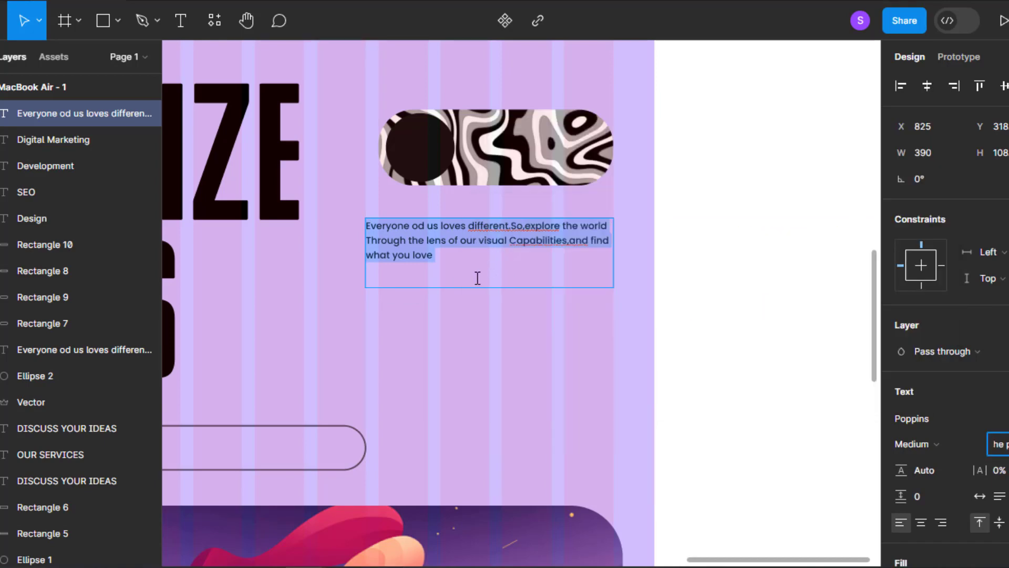
click(473, 242)
key(ctrl+a)
key(ctrl+v)
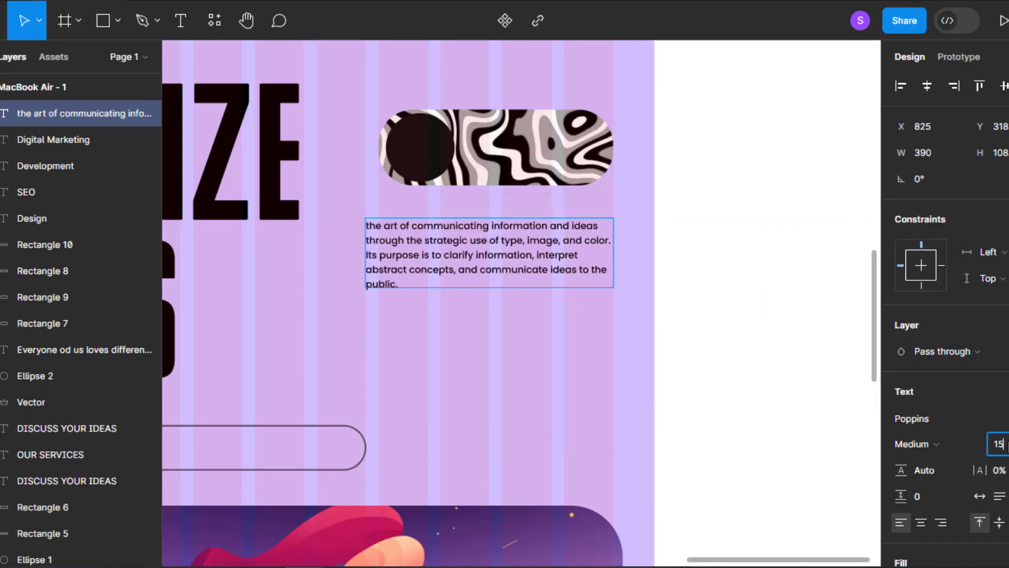
- Set the font size of the whole hero paragraph to 12
key(ctrl+a)
click(1008, 451)
text(12)
key(Return)
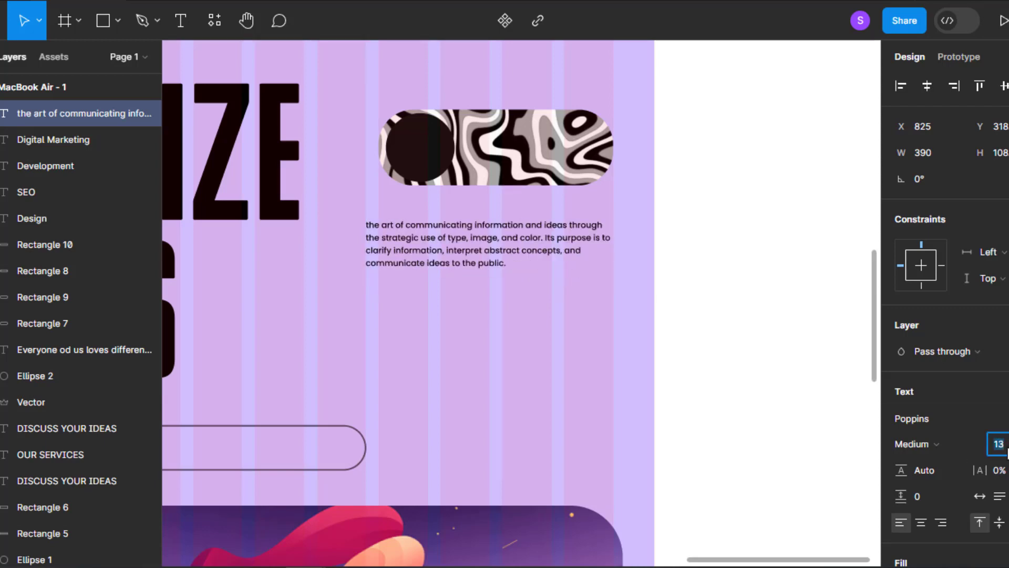
key(Escape)
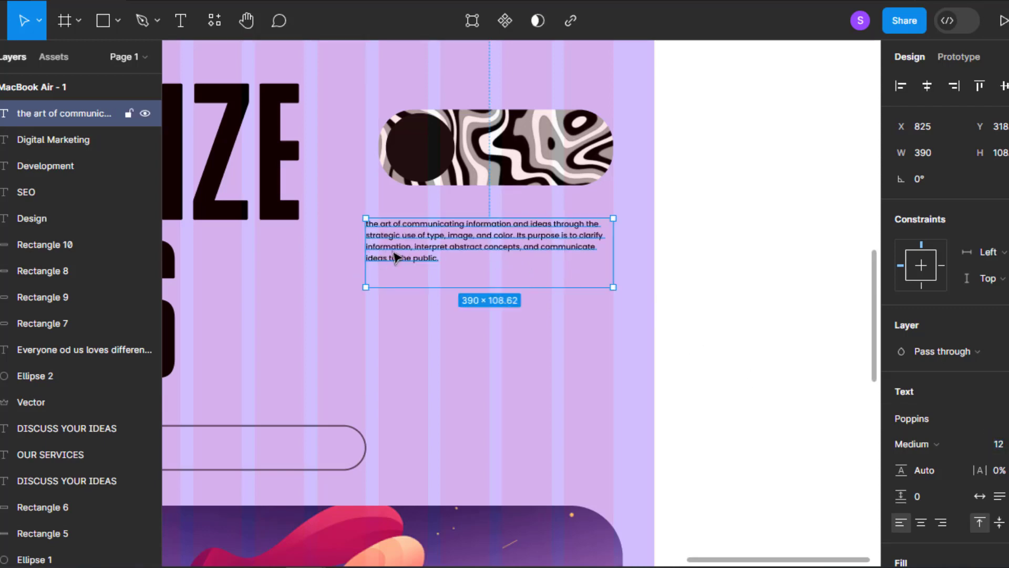
- Set the hero paragraph's black fill opacity to 70%
scroll(935, 450, down, 4)
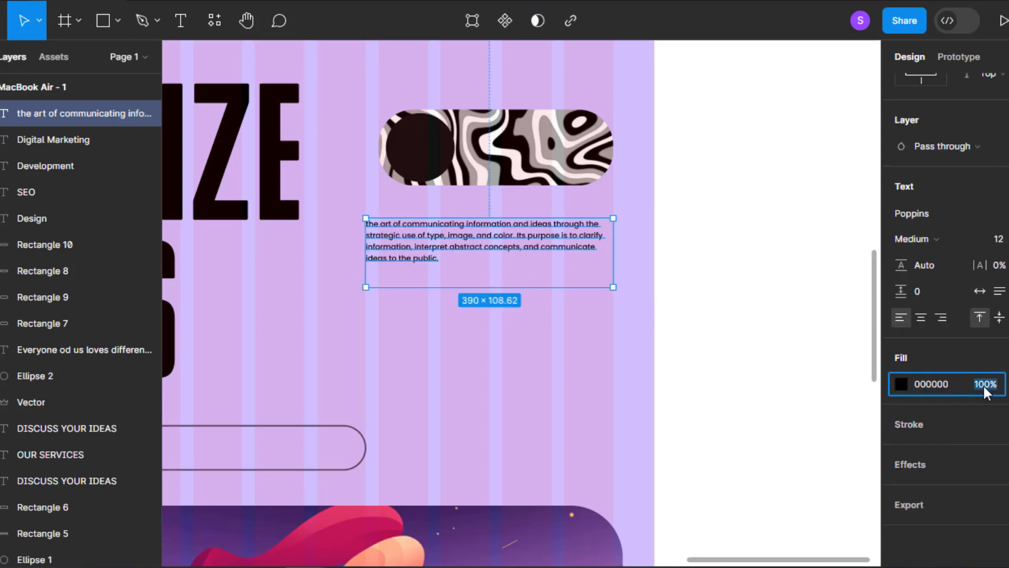
text(75)
key(Return)
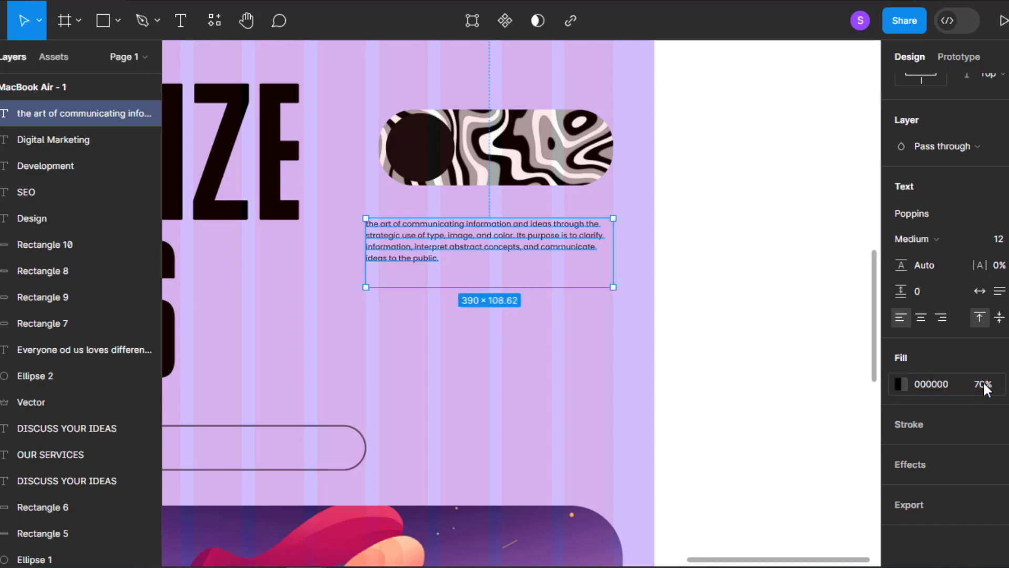
click(704, 296)
- Open the Iconify plugin and search its icon collections for menu icons
scroll(487, 388, down, 5)
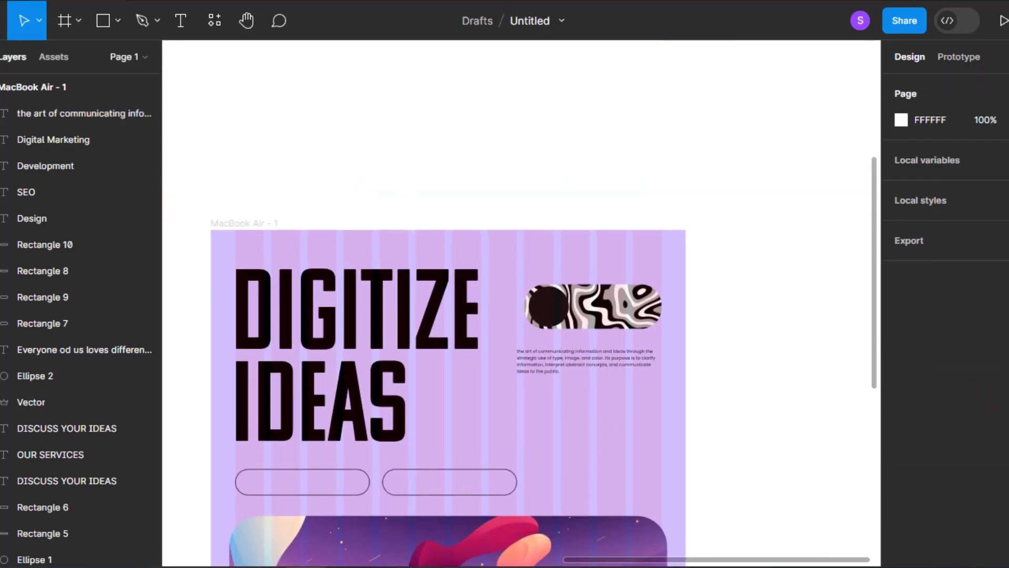
scroll(514, 204, up, 3)
scroll(513, 203, down, 4)
scroll(518, 158, up, 4)
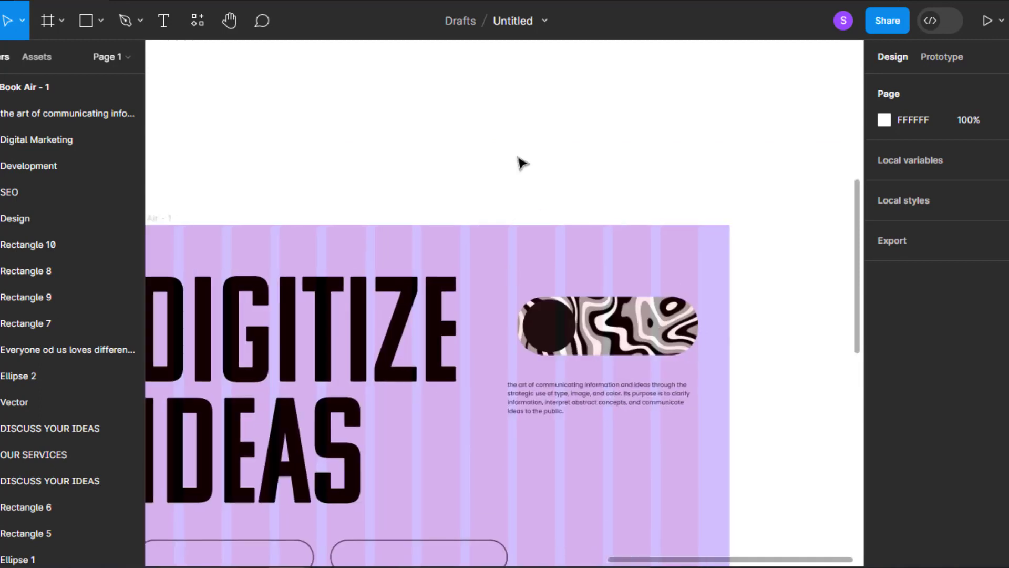
right_click(515, 153)
mouse_move(569, 300)
click(756, 255)
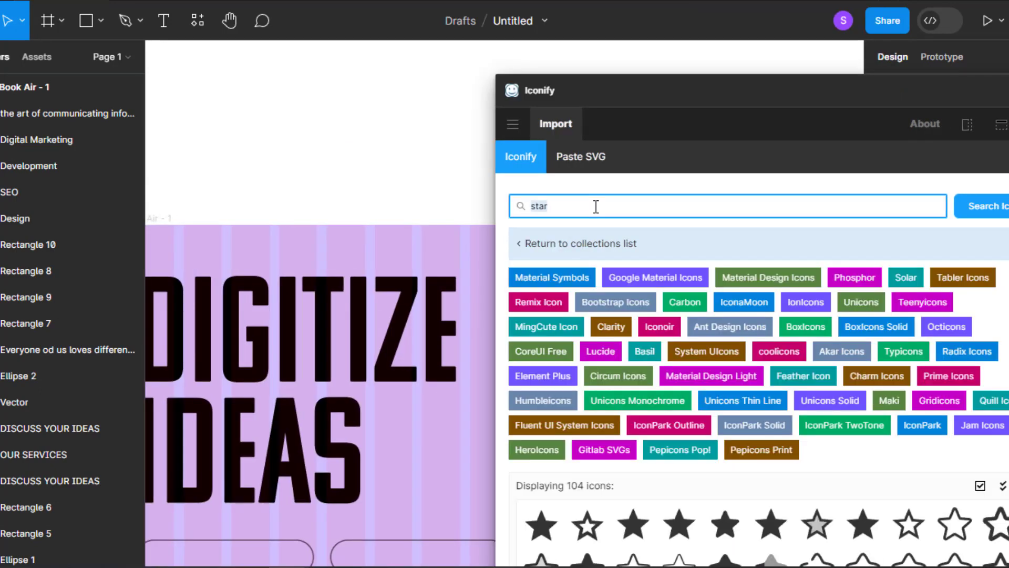
key(Return)
scroll(673, 287, down, 4)
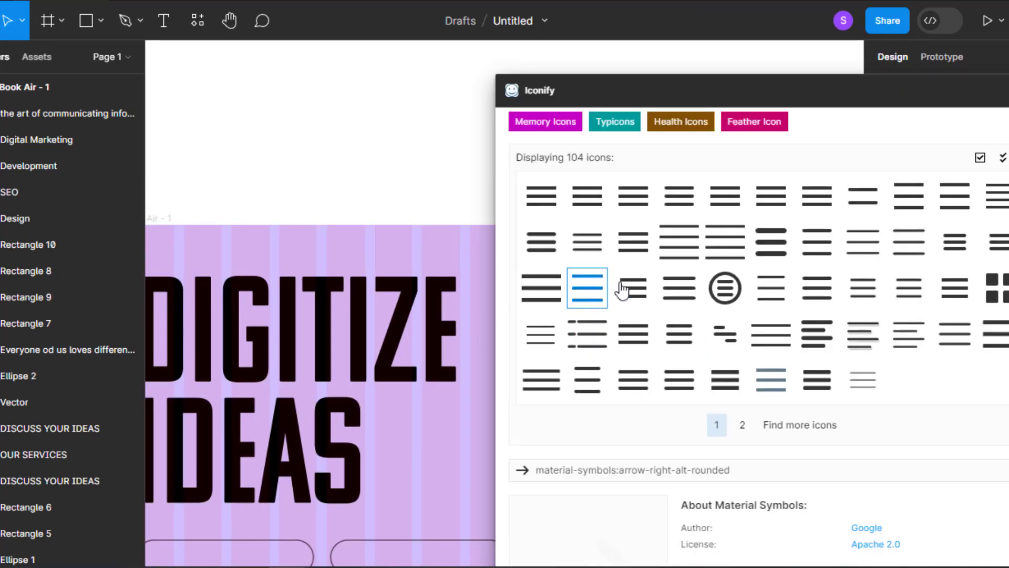
- Import a three-line menu icon, close Iconify and place the icon's vector near the hero's upper-right corner
drag(956, 238, 773, 264)
click(1008, 90)
click(721, 135)
scroll(450, 173, up, 3)
scroll(763, 259, up, 3)
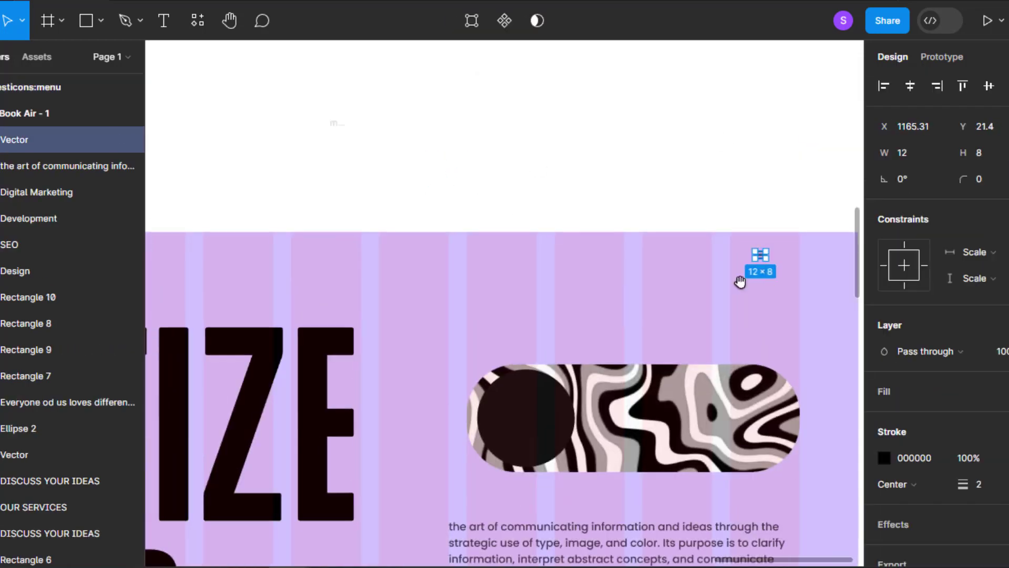
- Scale up the menu icon and position it above the patterned pill, aligned with the pill's right end
key(k)
drag(650, 269, 669, 290)
scroll(660, 273, up, 2)
click(651, 182)
scroll(737, 196, down, 3)
drag(579, 275, 644, 303)
scroll(631, 300, down, 2)
scroll(631, 300, up, 2)
drag(736, 352, 659, 295)
- Duplicate the white crown icon from the DISCUSS YOUR IDEAS band and place the copy inside the left end of the first outlined pill
scroll(387, 294, up, 2)
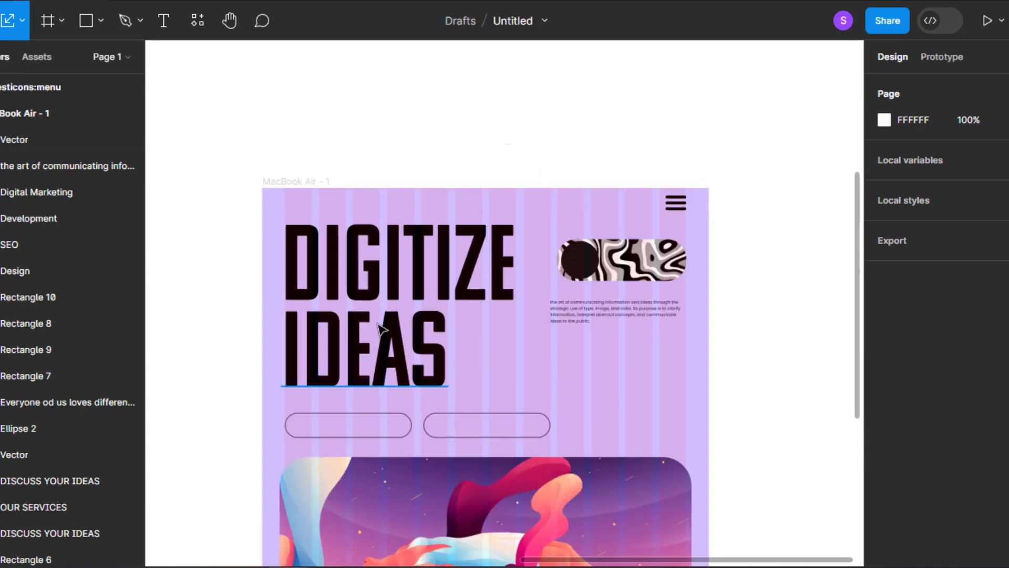
scroll(403, 352, down, 1)
scroll(415, 386, down, 1)
scroll(206, 366, up, 1)
scroll(281, 375, up, 3)
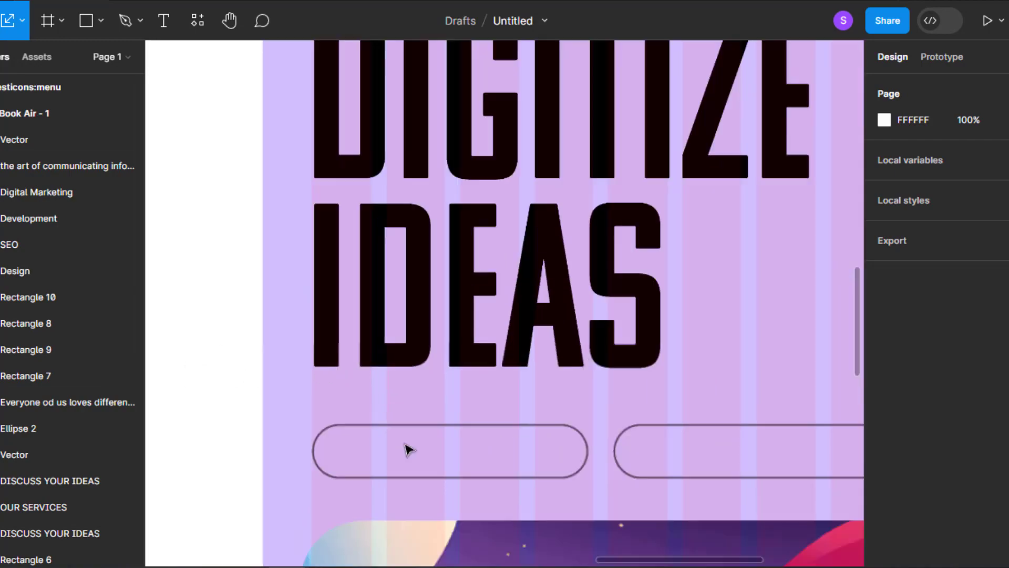
drag(408, 449, 352, 331)
scroll(352, 331, down, 5)
scroll(496, 430, up, 2)
drag(407, 469, 225, 96)
scroll(492, 427, up, 1)
scroll(227, 98, up, 4)
drag(284, 117, 338, 289)
scroll(315, 297, up, 2)
scroll(338, 294, down, 2)
- Add the text "2023 Best Agency" beside the crown in the first outlined pill
key(t)
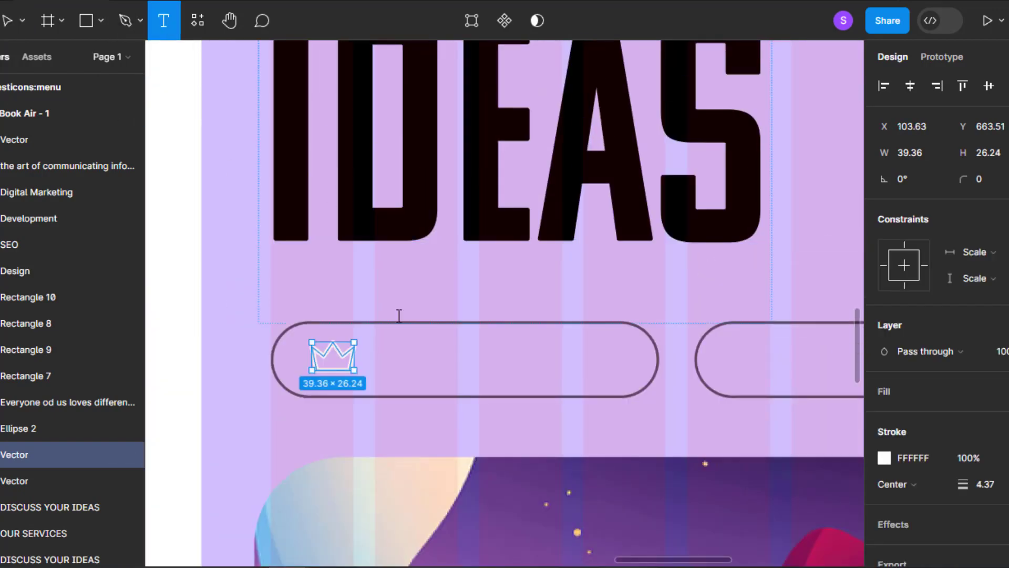
click(403, 364)
text(@))
key(BackSpace)
key(BackSpace)
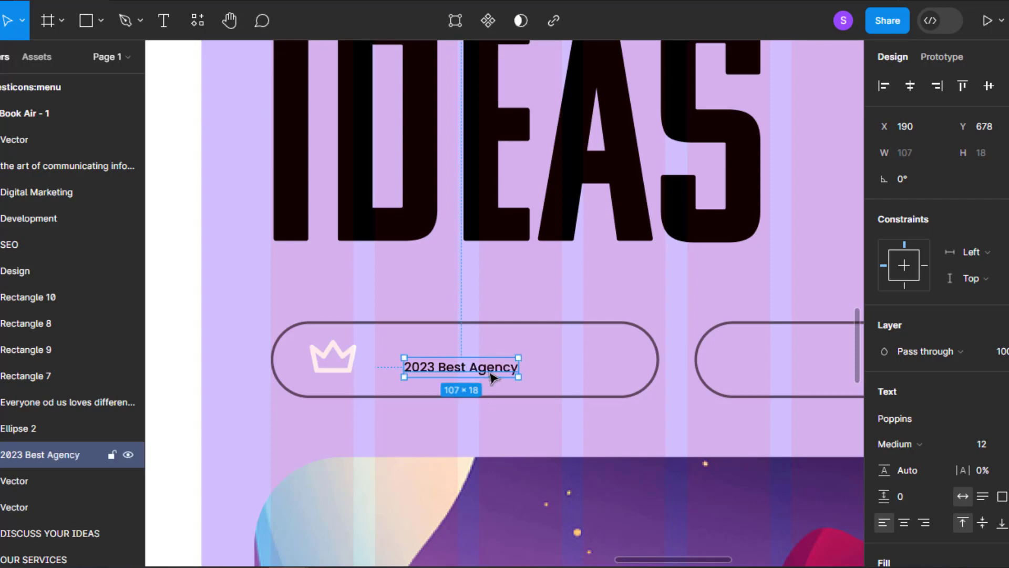
- Scale up the "2023 Best Agency" text and position it inside the first outlined pill, right beside the crown
drag(493, 376, 583, 360)
key(k)
drag(366, 353, 362, 353)
drag(432, 359, 436, 360)
- Shrink the crown in the first outlined pill slightly and nudge it down to line up with the text
click(352, 373)
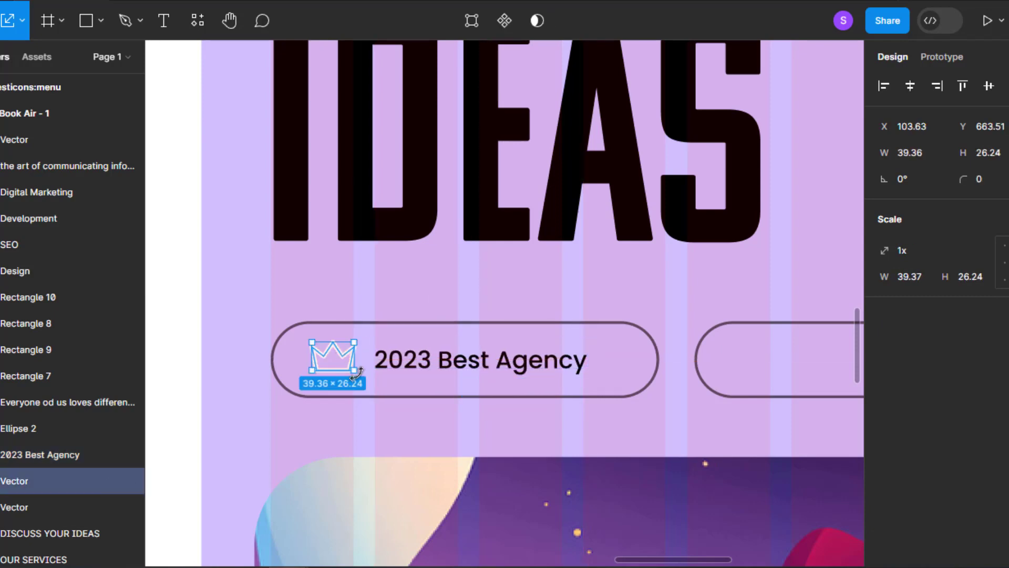
drag(346, 367, 349, 368)
click(343, 401)
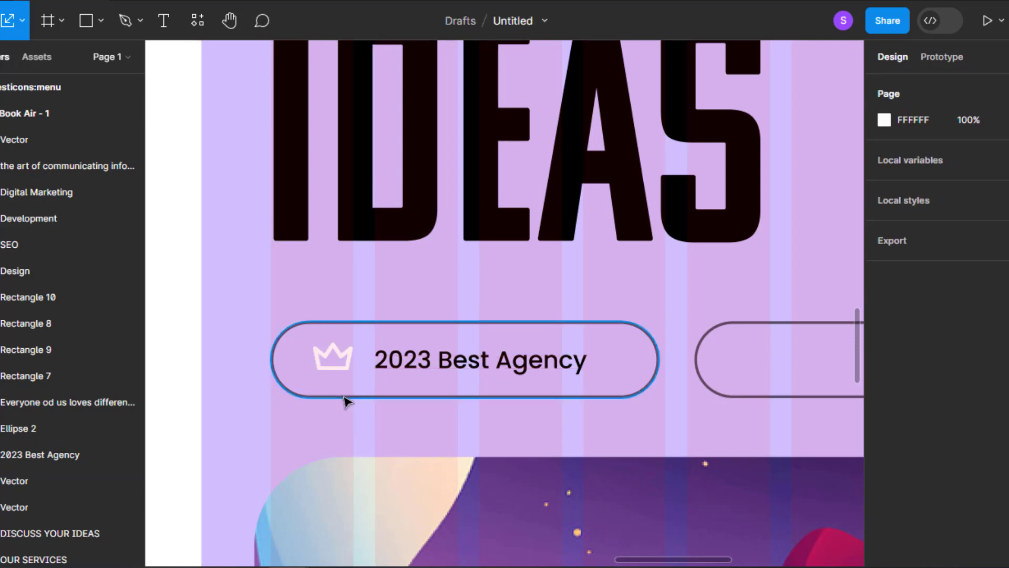
scroll(343, 398, down, 1)
click(333, 368)
key(Down)
click(383, 428)
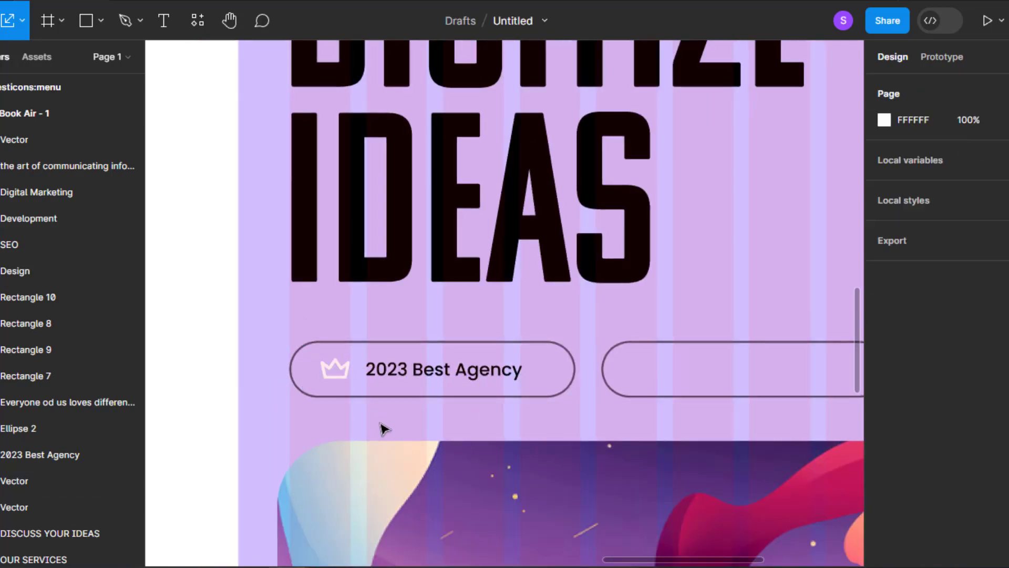
- Duplicate the crown and the "2023 Best Agency" text from the first outlined pill into the second one
drag(339, 360, 649, 369)
click(705, 395)
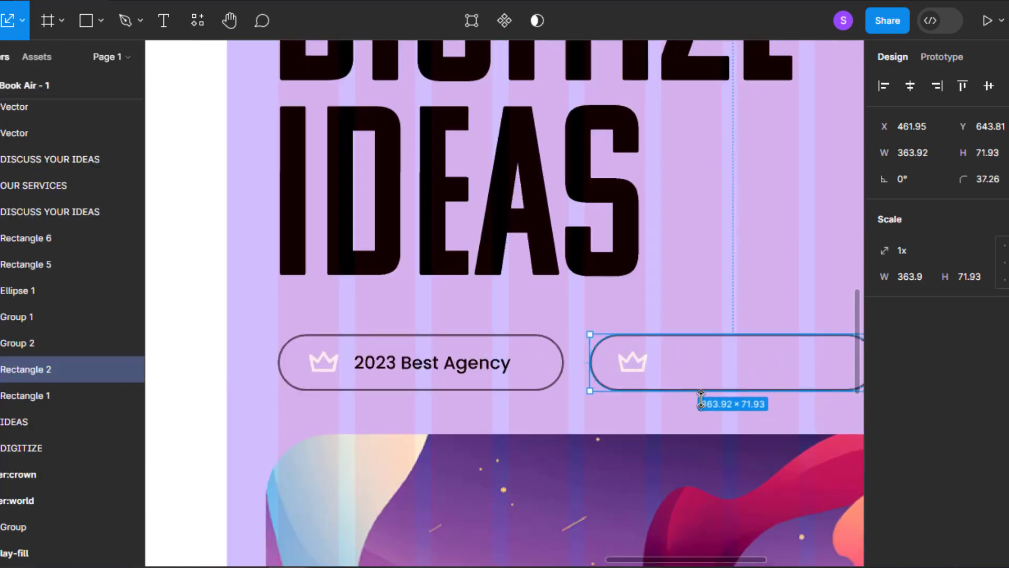
drag(701, 393, 546, 419)
click(283, 390)
drag(283, 390, 604, 387)
- Change the copied text in the second pill to "World Top Agency" and align it with its crown
double_click(597, 390)
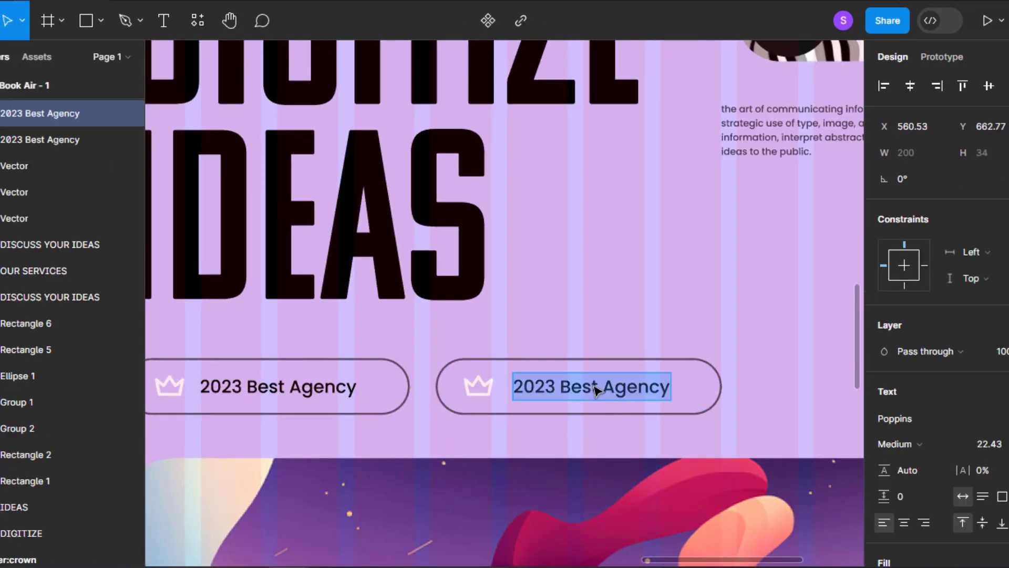
text(World)
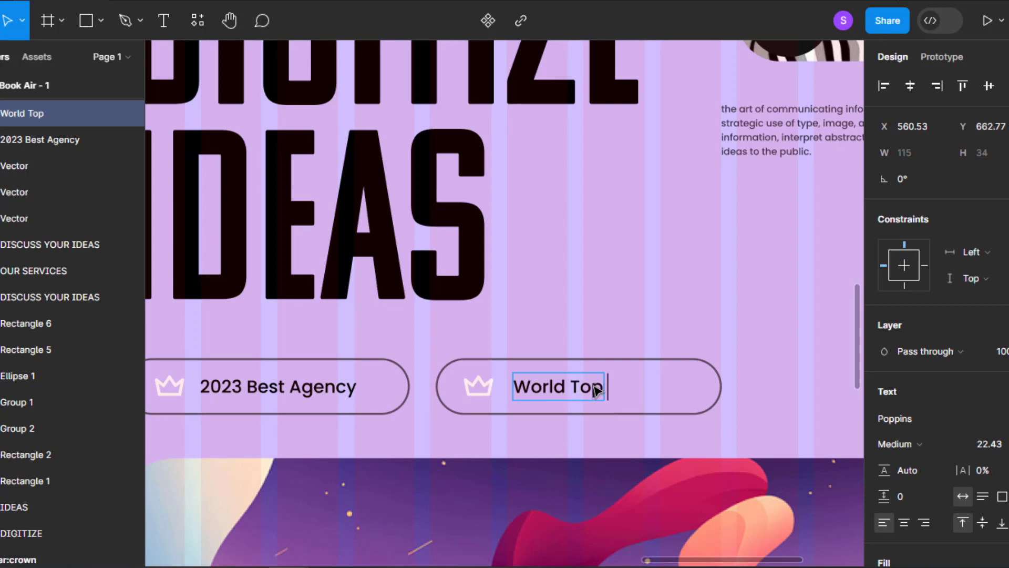
scroll(528, 388, up, 5)
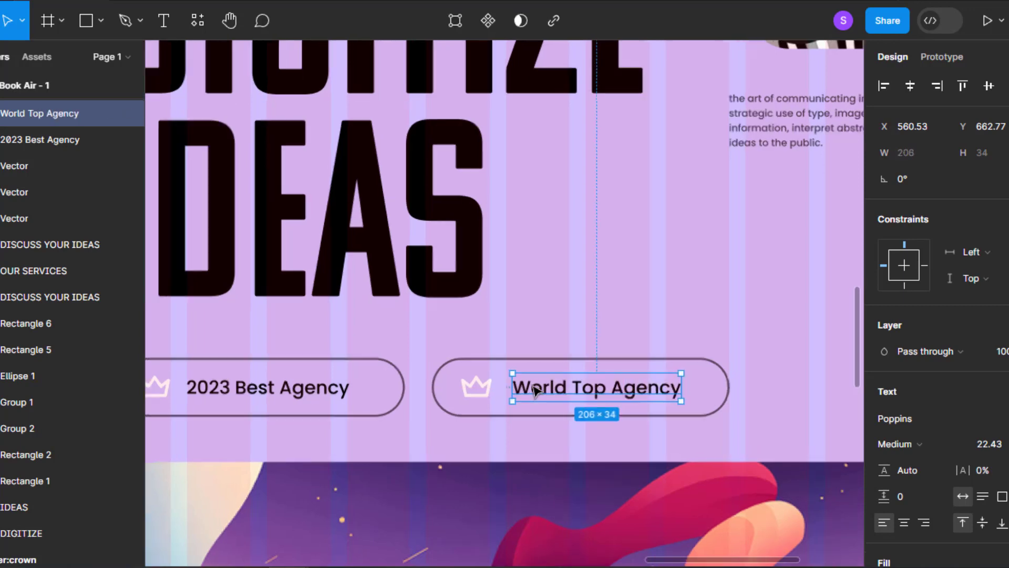
drag(523, 392, 521, 396)
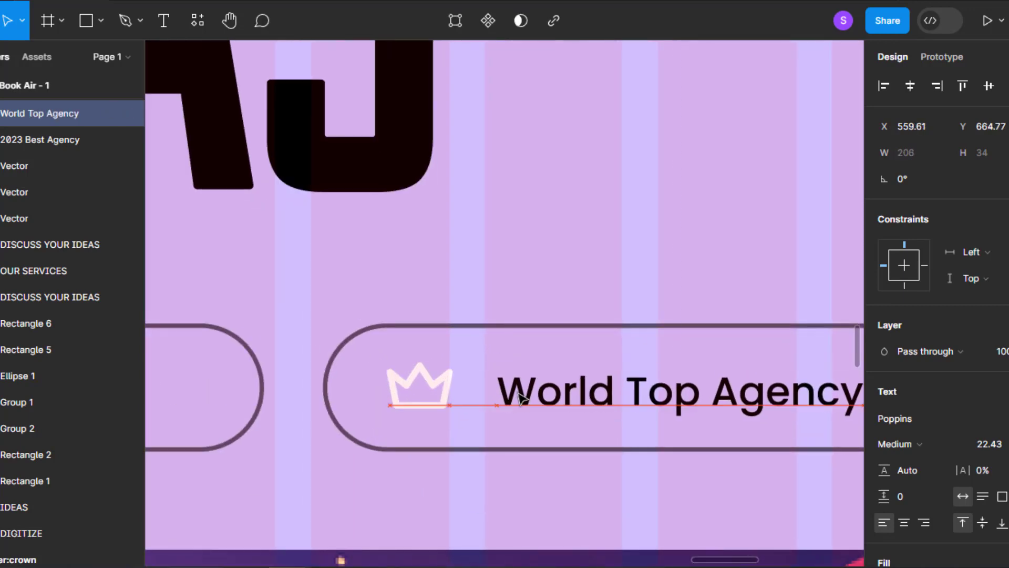
- Hide the column layout grid of the MacBook Air - 1 frame
scroll(522, 394, down, 5)
click(513, 383)
scroll(513, 381, down, 3)
click(465, 355)
scroll(431, 331, down, 1)
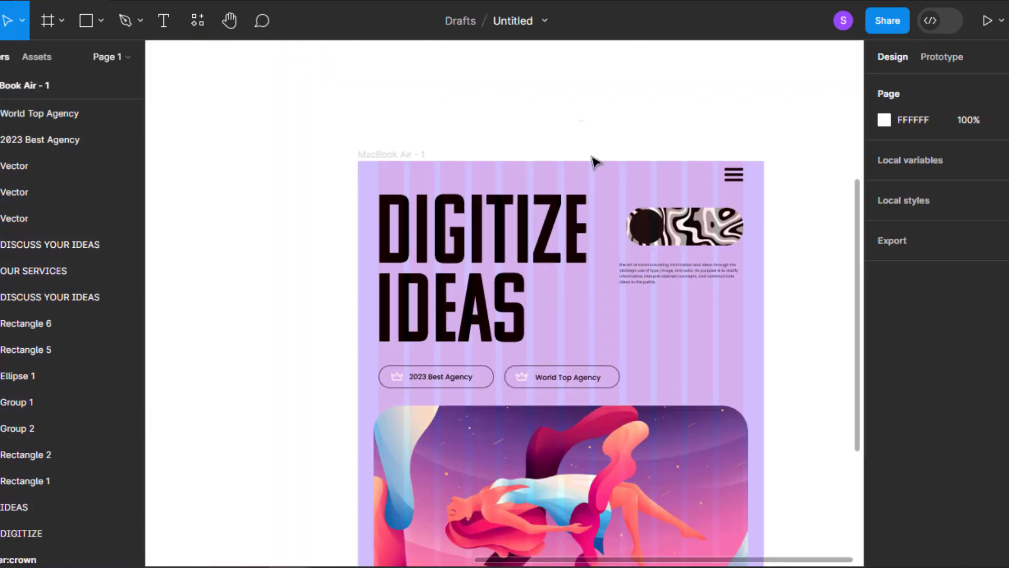
click(416, 153)
click(1008, 338)
click(805, 310)
scroll(718, 300, down, 3)
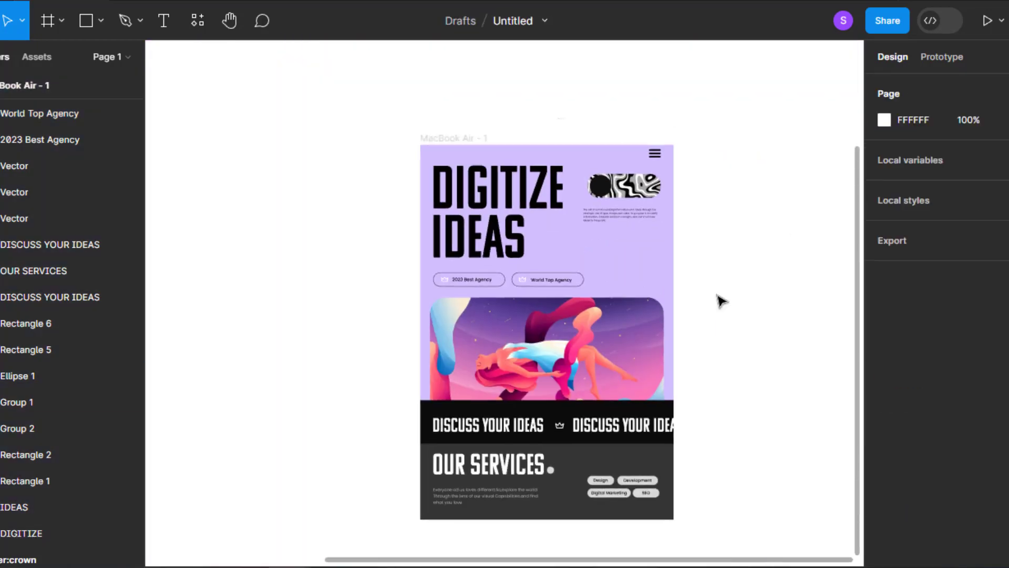
- Darken the fill of the OUR SERVICES section's background rectangle to a deeper grey
scroll(579, 301, up, 3)
scroll(579, 302, down, 5)
scroll(459, 284, up, 1)
click(589, 315)
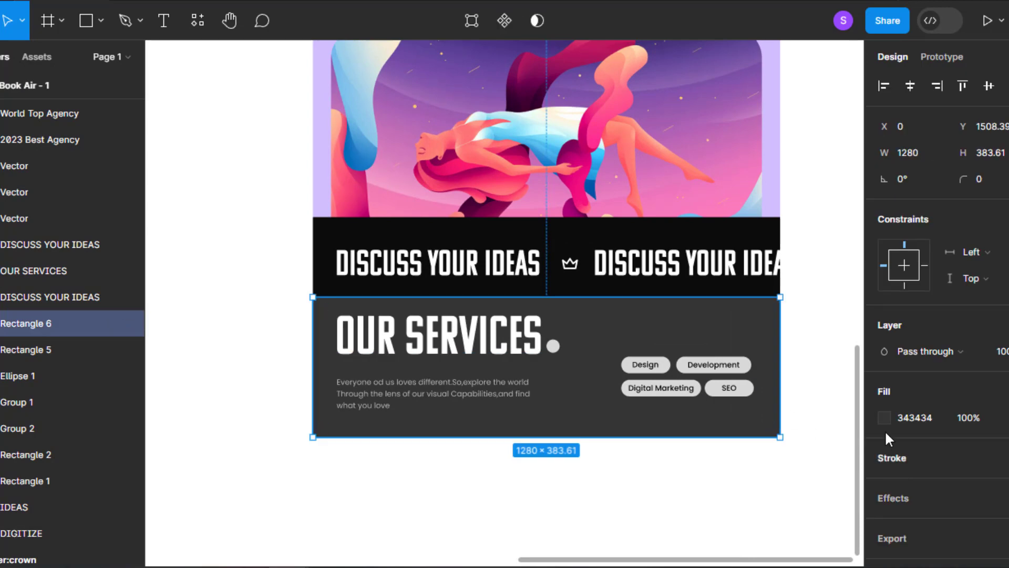
click(885, 418)
click(671, 307)
mouse_move(672, 314)
mouse_down()
mouse_move(652, 312)
mouse_move(656, 348)
mouse_move(661, 323)
mouse_up()
- Change the fill of the DISCUSS YOUR IDEAS band to black
click(597, 286)
click(885, 417)
click(657, 351)
click(885, 418)
click(847, 93)
scroll(314, 285, down, 3)
click(273, 273)
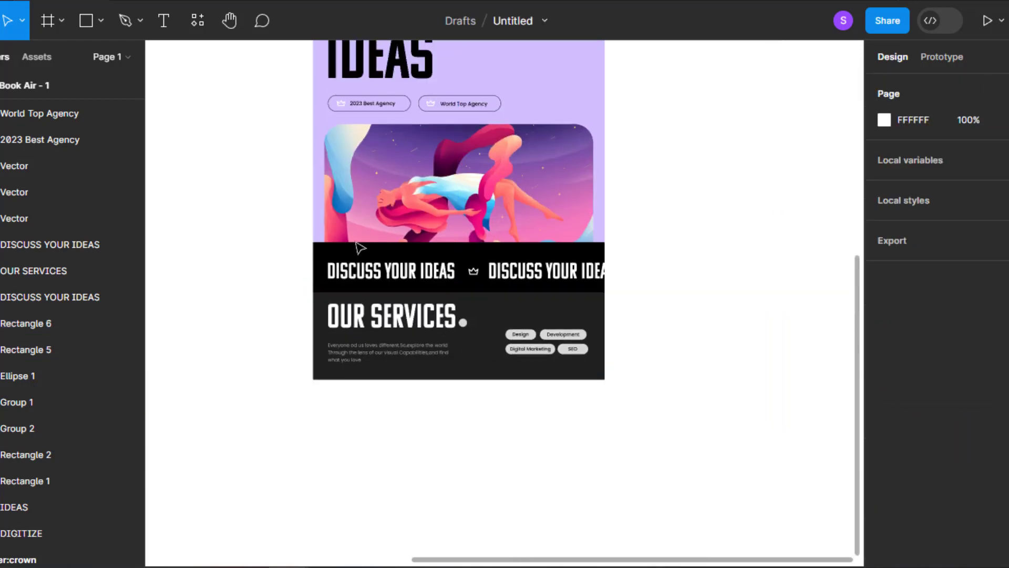
- Change the stroke color of both crown icons in the outlined pills from white to black
scroll(358, 249, up, 6)
click(311, 275)
shift+click(448, 275)
scroll(902, 461, down, 2)
click(884, 398)
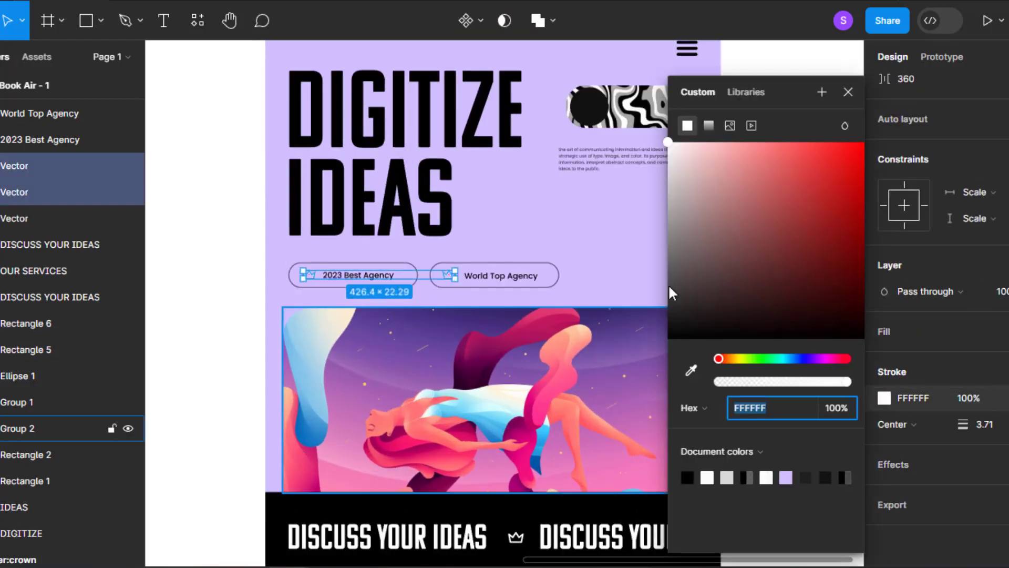
drag(668, 284, 638, 357)
click(847, 93)
scroll(386, 250, down, 3)
click(275, 282)
scroll(552, 389, down, 1)
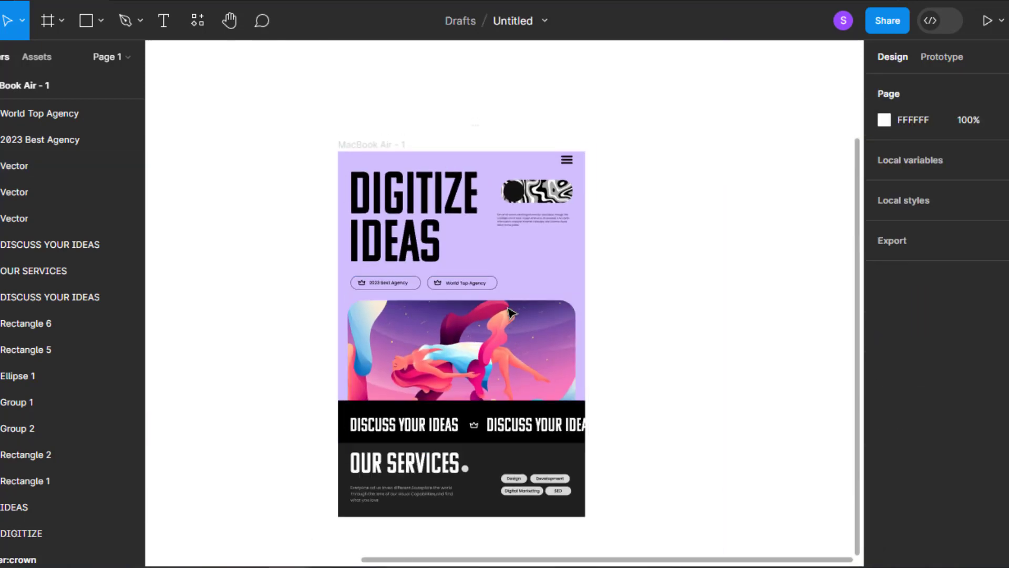
- Draw a circle about 185 px wide overlapping the top edge of the hero illustration near its upper-right corner
scroll(526, 221, up, 1)
scroll(588, 297, up, 3)
click(100, 21)
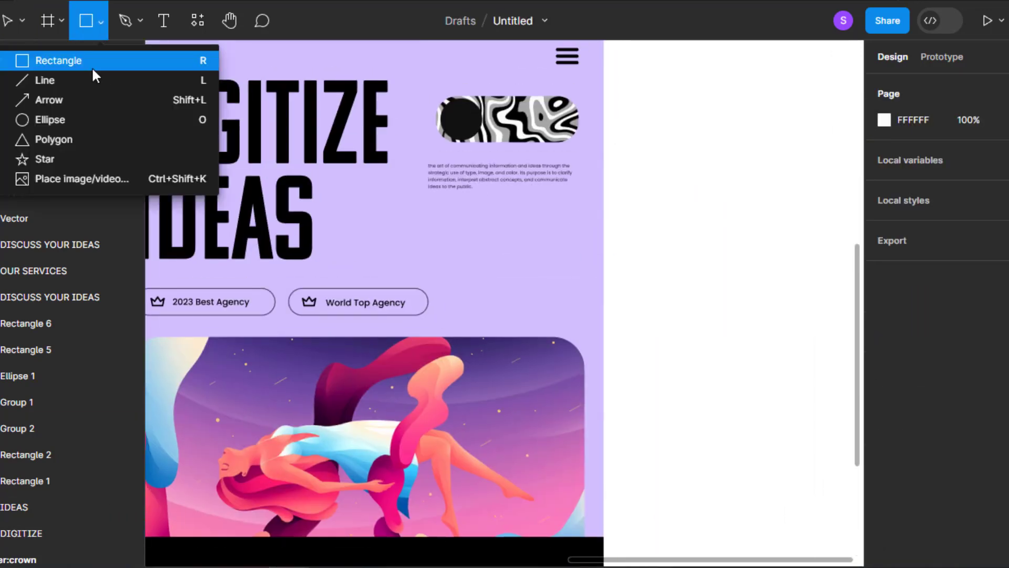
click(100, 66)
click(100, 22)
click(94, 120)
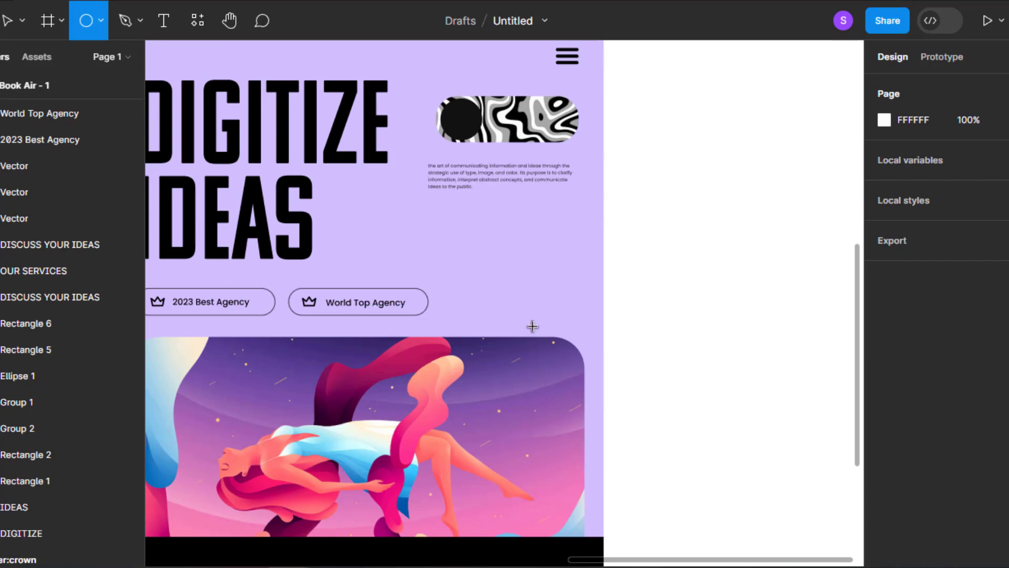
mouse_move(532, 324)
mouse_down()
mouse_move(566, 372)
mouse_move(562, 364)
mouse_up()
mouse_move(527, 330)
mouse_down()
mouse_move(540, 359)
mouse_move(526, 339)
mouse_up()
drag(567, 374, 562, 371)
click(475, 266)
- Open the Iconify plugin and search for "arrow" icons
scroll(452, 270, down, 3)
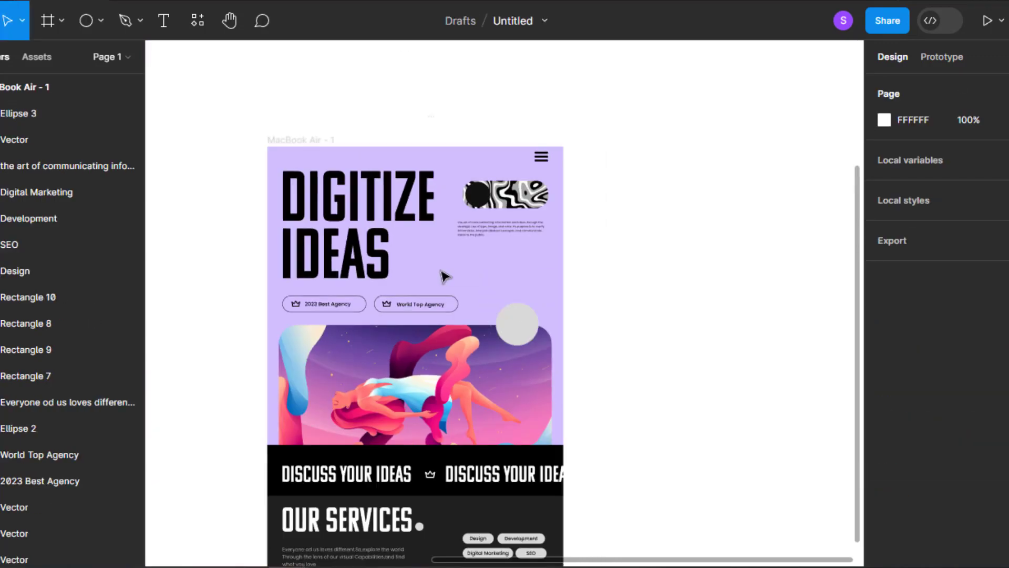
scroll(442, 272, down, 3)
drag(325, 266, 364, 341)
scroll(392, 328, down, 4)
scroll(454, 344, up, 6)
drag(454, 343, 369, 310)
scroll(480, 340, up, 3)
right_click(537, 333)
mouse_move(568, 476)
click(757, 403)
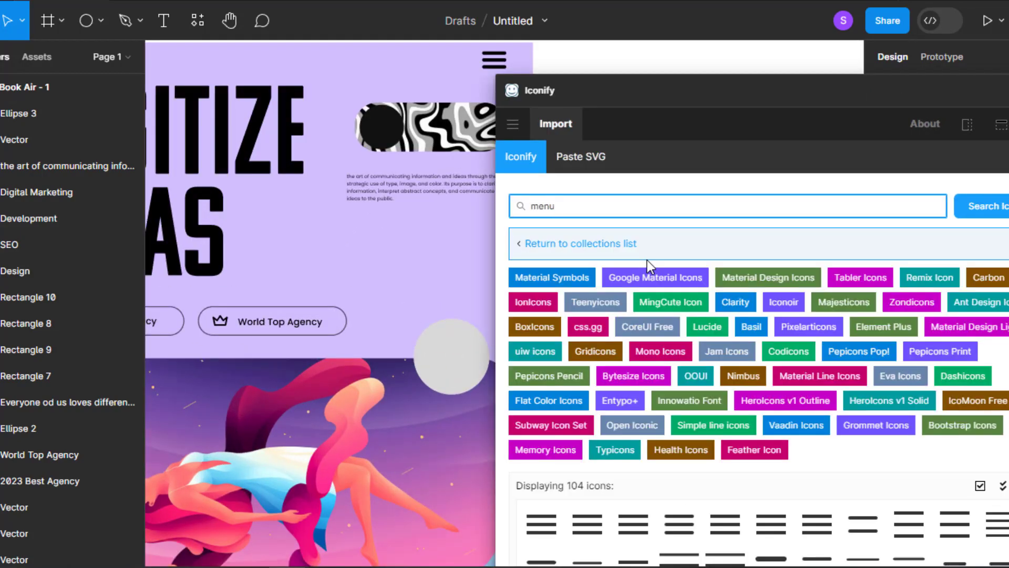
key(BackSpace)
key(BackSpace)
key(BackSpace)
key(BackSpace)
text(arrow)
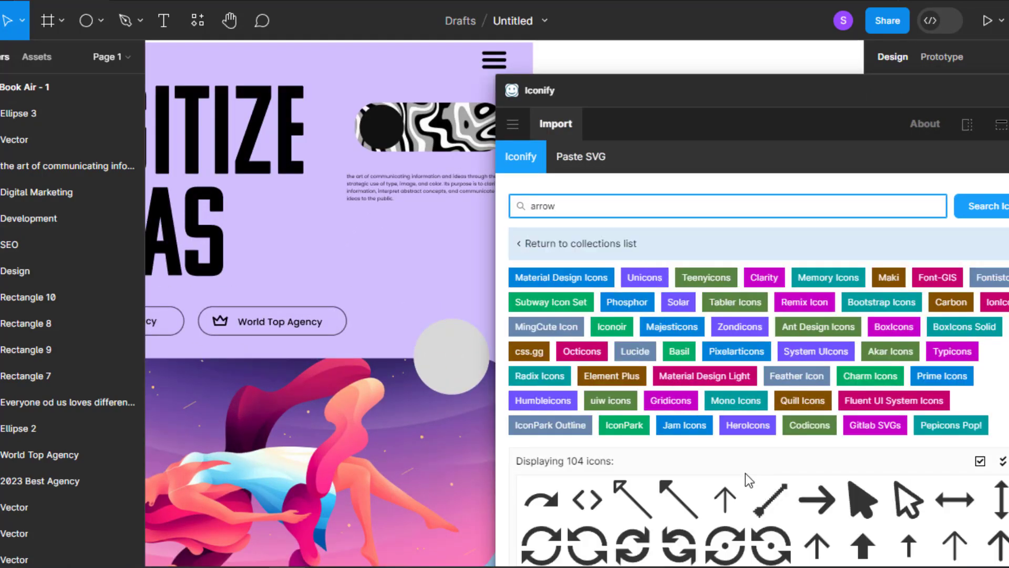
- Import the ion:arrow-up icon onto the circle and close Iconify
scroll(745, 473, down, 6)
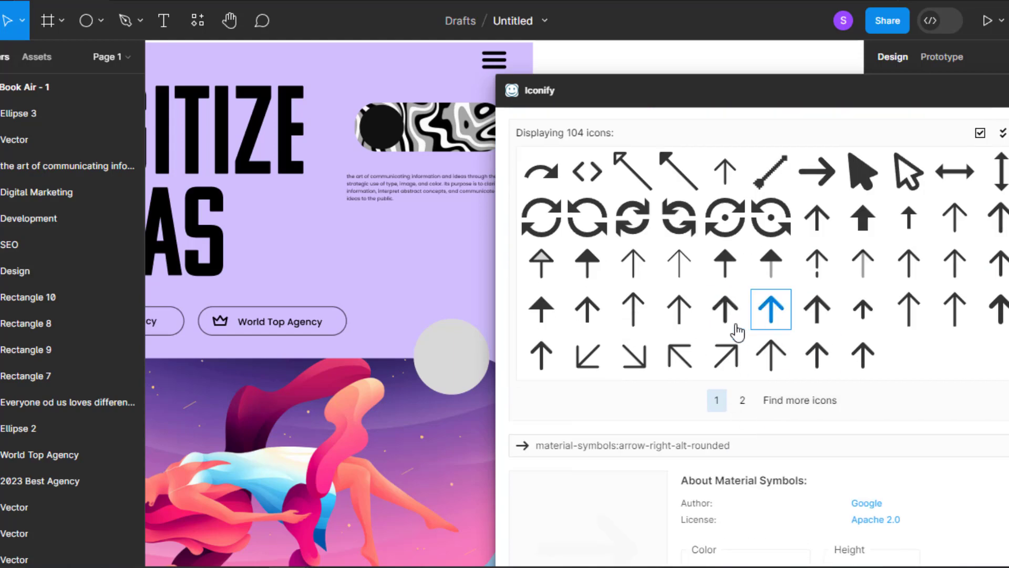
drag(437, 294, 474, 370)
click(1007, 91)
- Rotate the arrow icon to about -42°, scale its frame to about 163 px and center it on the circle
drag(581, 253, 536, 359)
key(k)
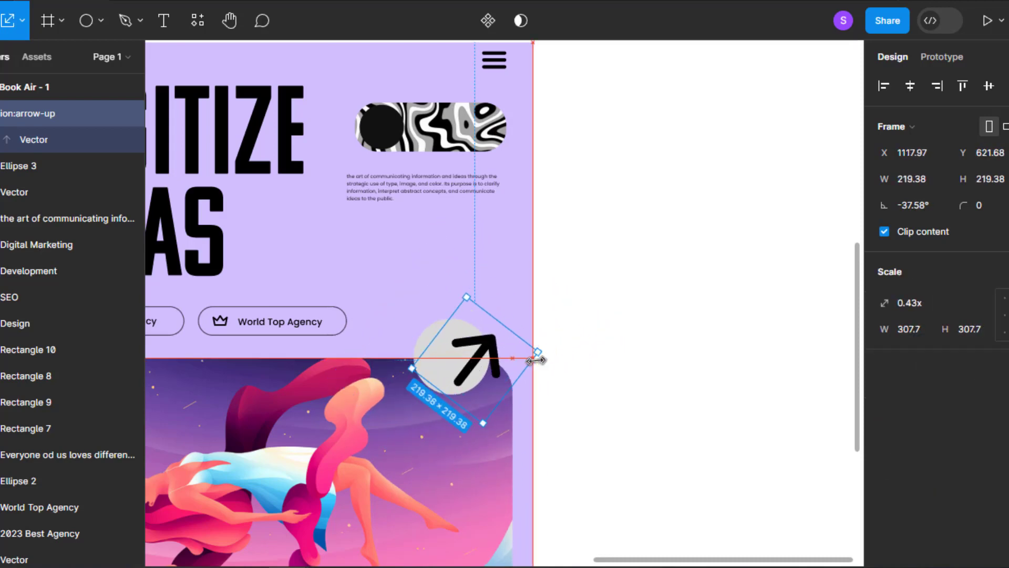
scroll(433, 378, up, 3)
drag(563, 324, 514, 312)
drag(597, 314, 567, 334)
drag(470, 336, 467, 336)
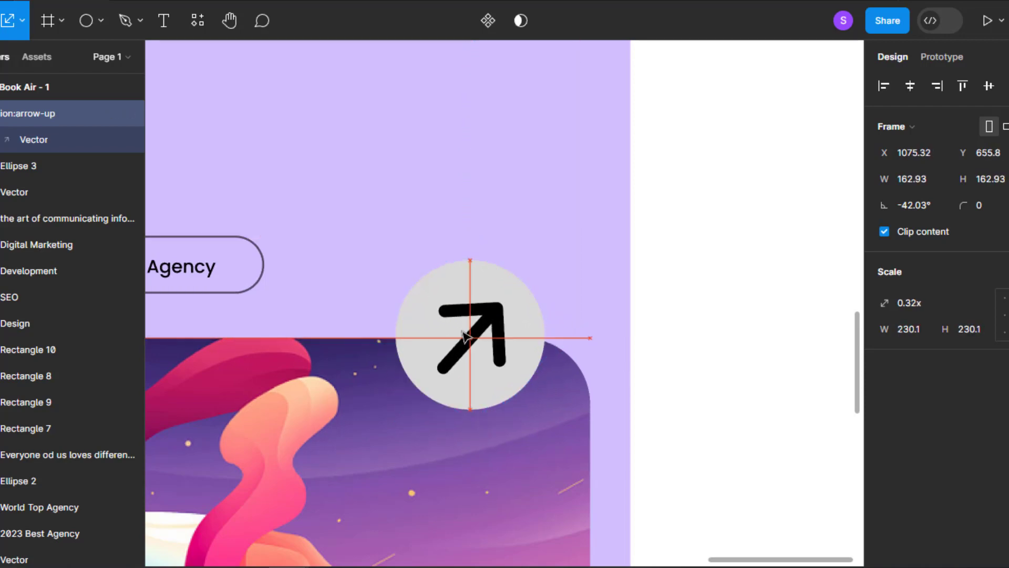
key(Escape)
scroll(466, 323, up, 3)
scroll(477, 330, down, 4)
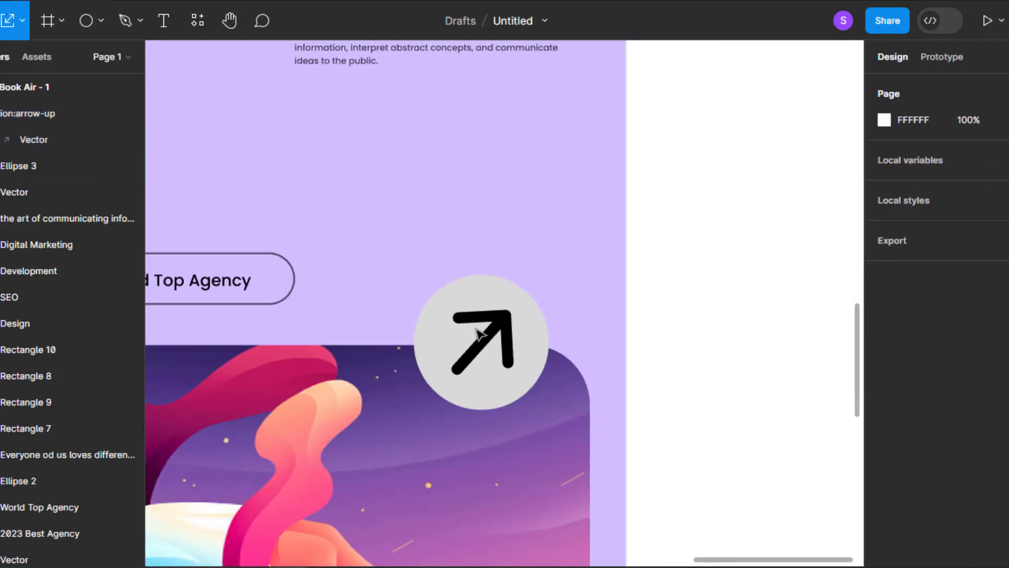
- Try to recolor the arrow icon's frame by sampling the lavender page background
click(503, 339)
key(i)
click(402, 281)
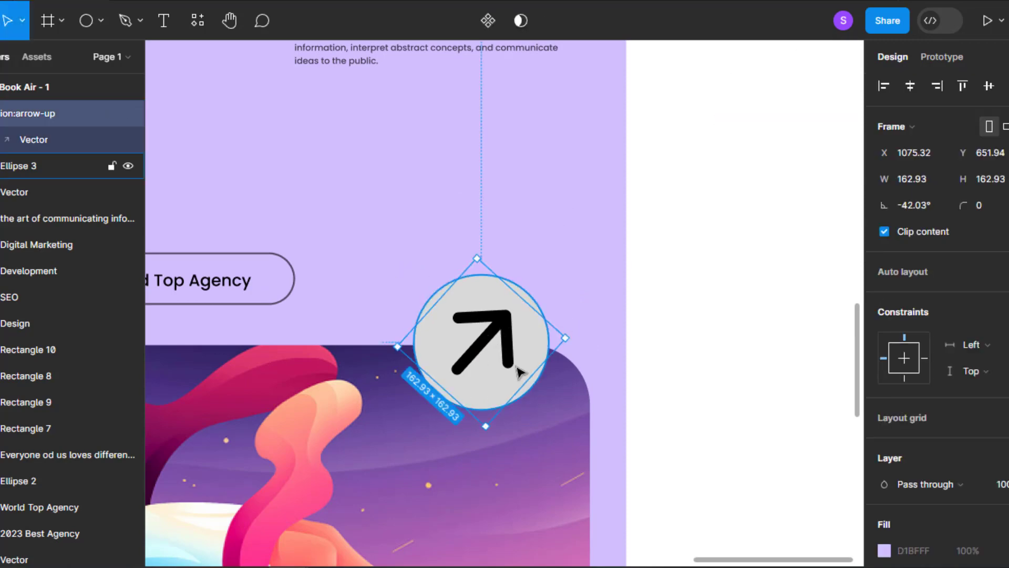
key(i)
click(446, 236)
click(644, 294)
- Set the stroke of the vector inside the arrow icon to the lavender sampled from the page background
click(509, 336)
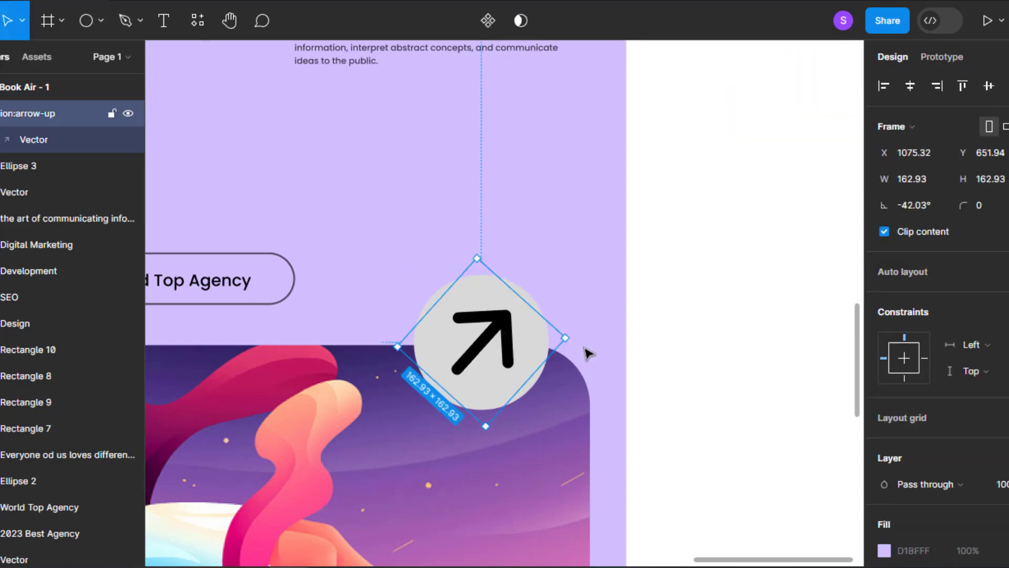
scroll(447, 310, down, 2)
scroll(852, 475, down, 2)
key(Return)
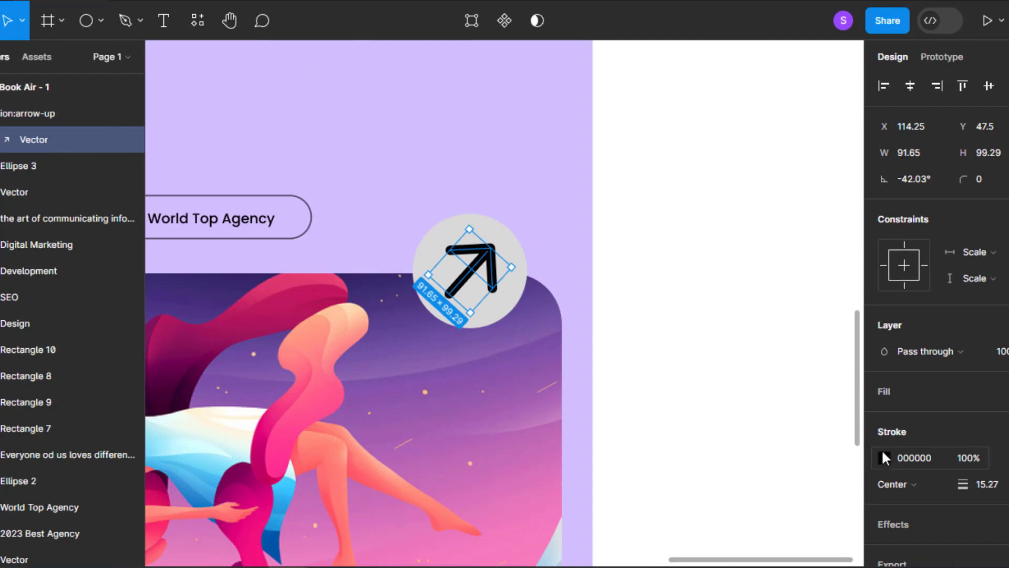
click(885, 459)
click(692, 372)
click(342, 143)
click(847, 92)
click(710, 163)
- Lock the arrow icon's frame and fill the circle behind it with 151515
scroll(498, 253, up, 3)
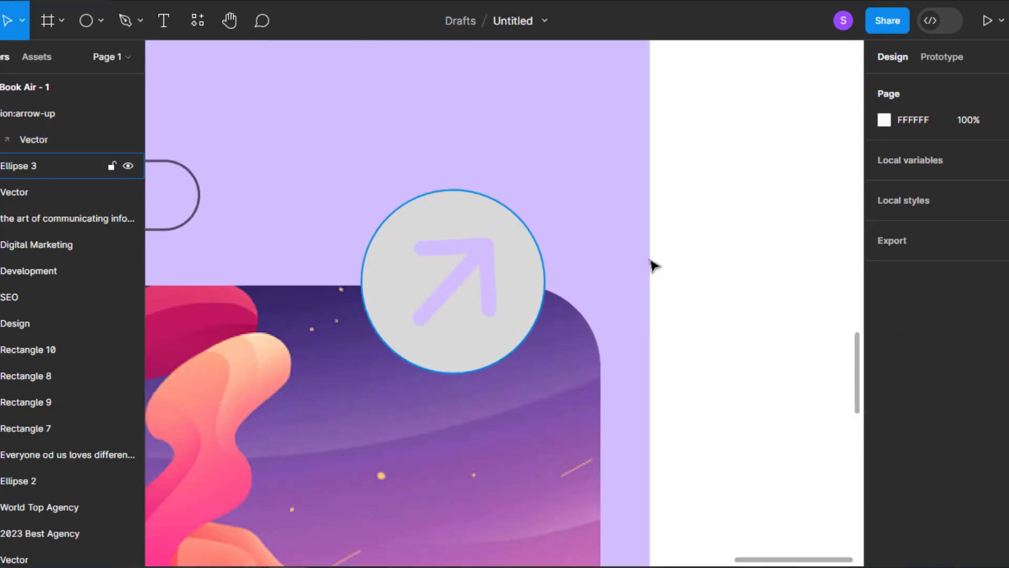
click(462, 270)
click(112, 113)
click(442, 284)
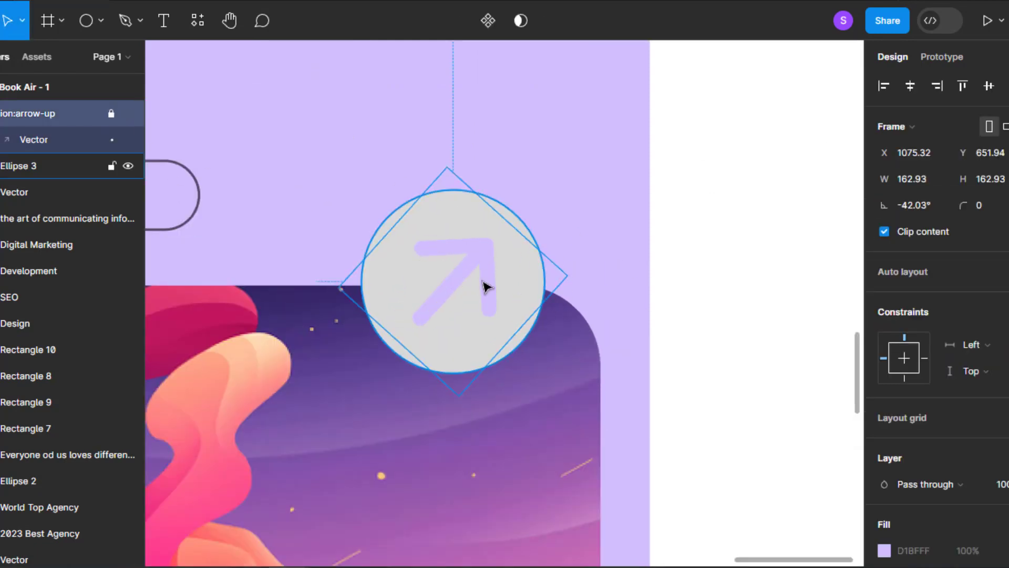
click(885, 417)
drag(705, 331, 667, 329)
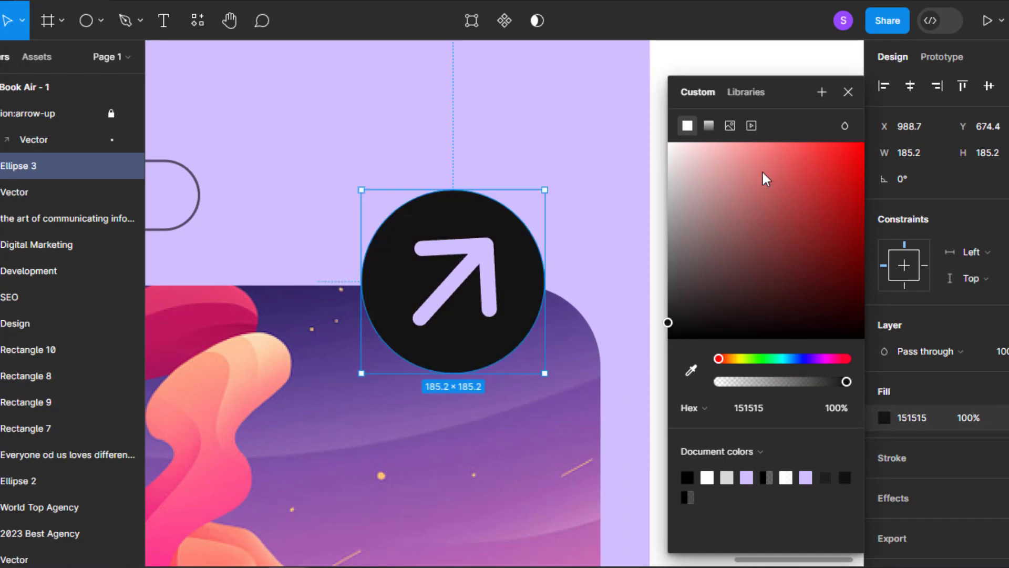
key(Escape)
click(791, 168)
scroll(428, 288, down, 5)
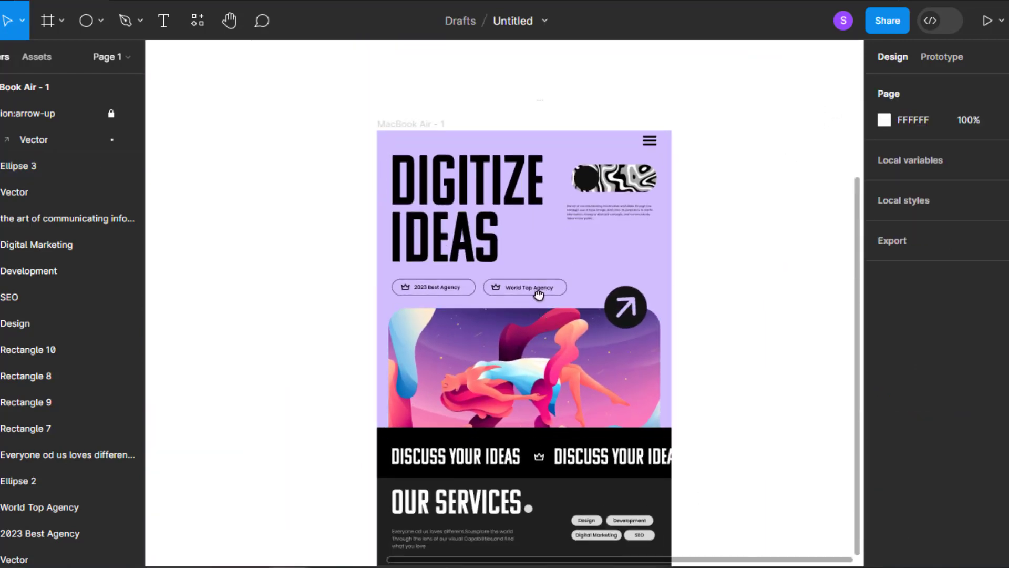
scroll(527, 309, up, 1)
click(655, 132)
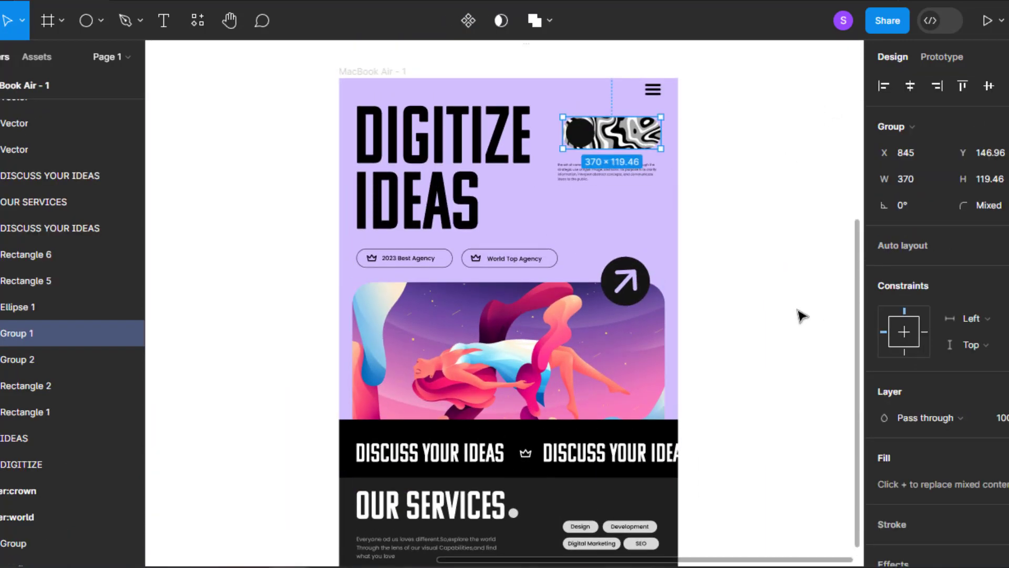
click(587, 251)
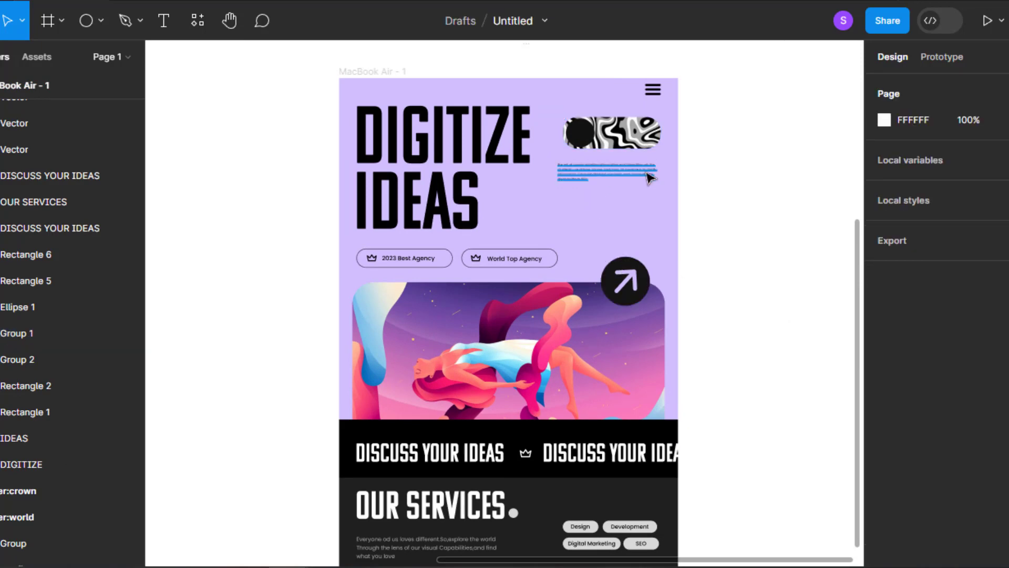
scroll(703, 243, down, 1)
scroll(718, 289, down, 1)
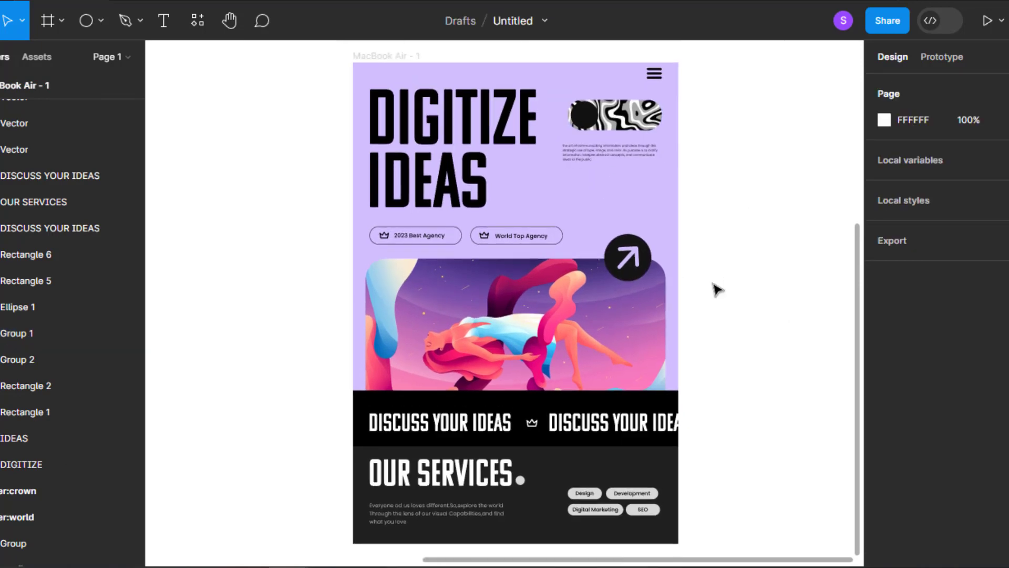